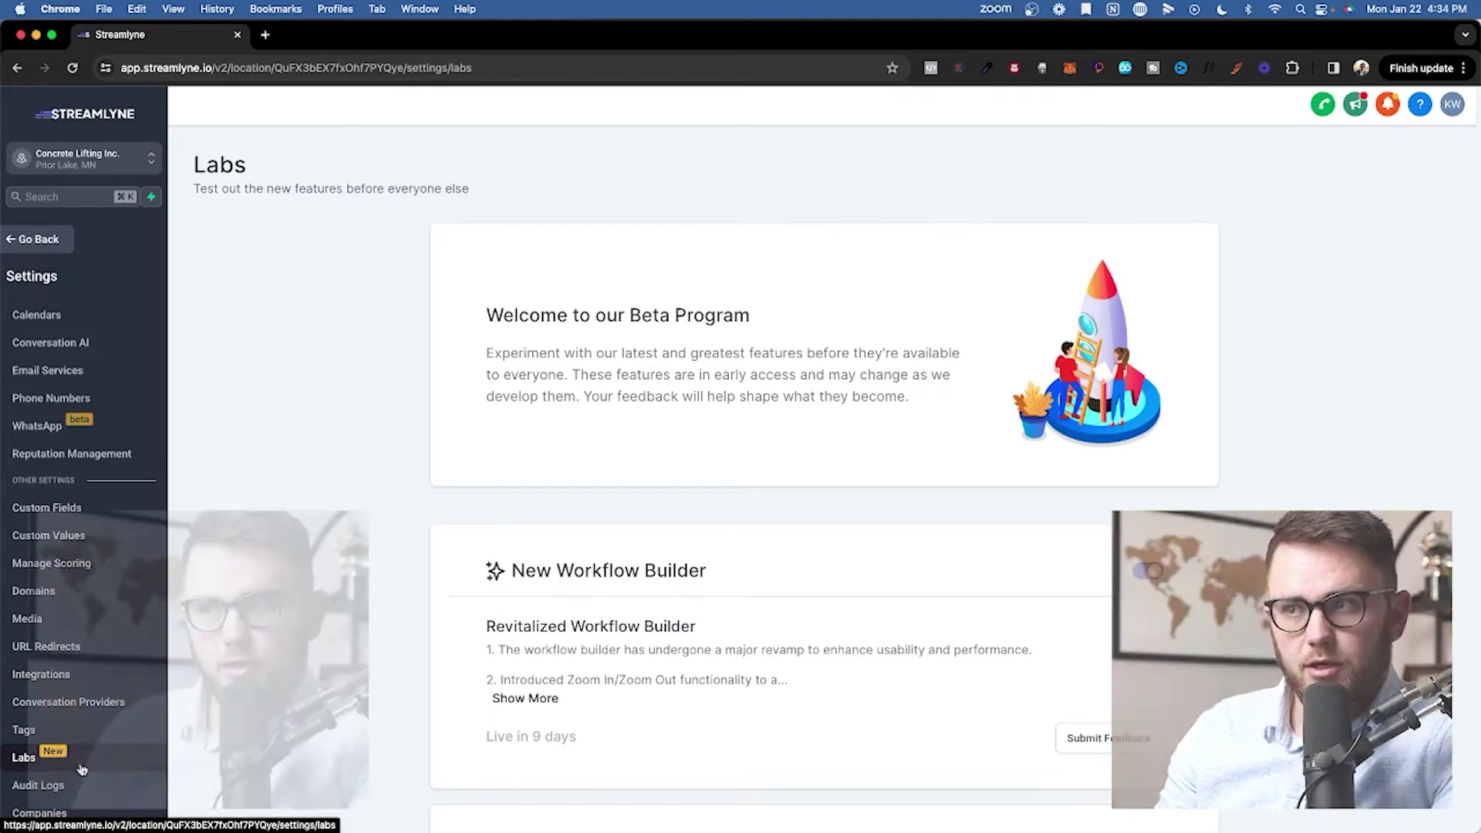
# Turn on the My Staff Page V2, Custom Values Folders and Timezone Update for Calendar Appointments beta features.
pyautogui.scroll(-10, 638, 704)
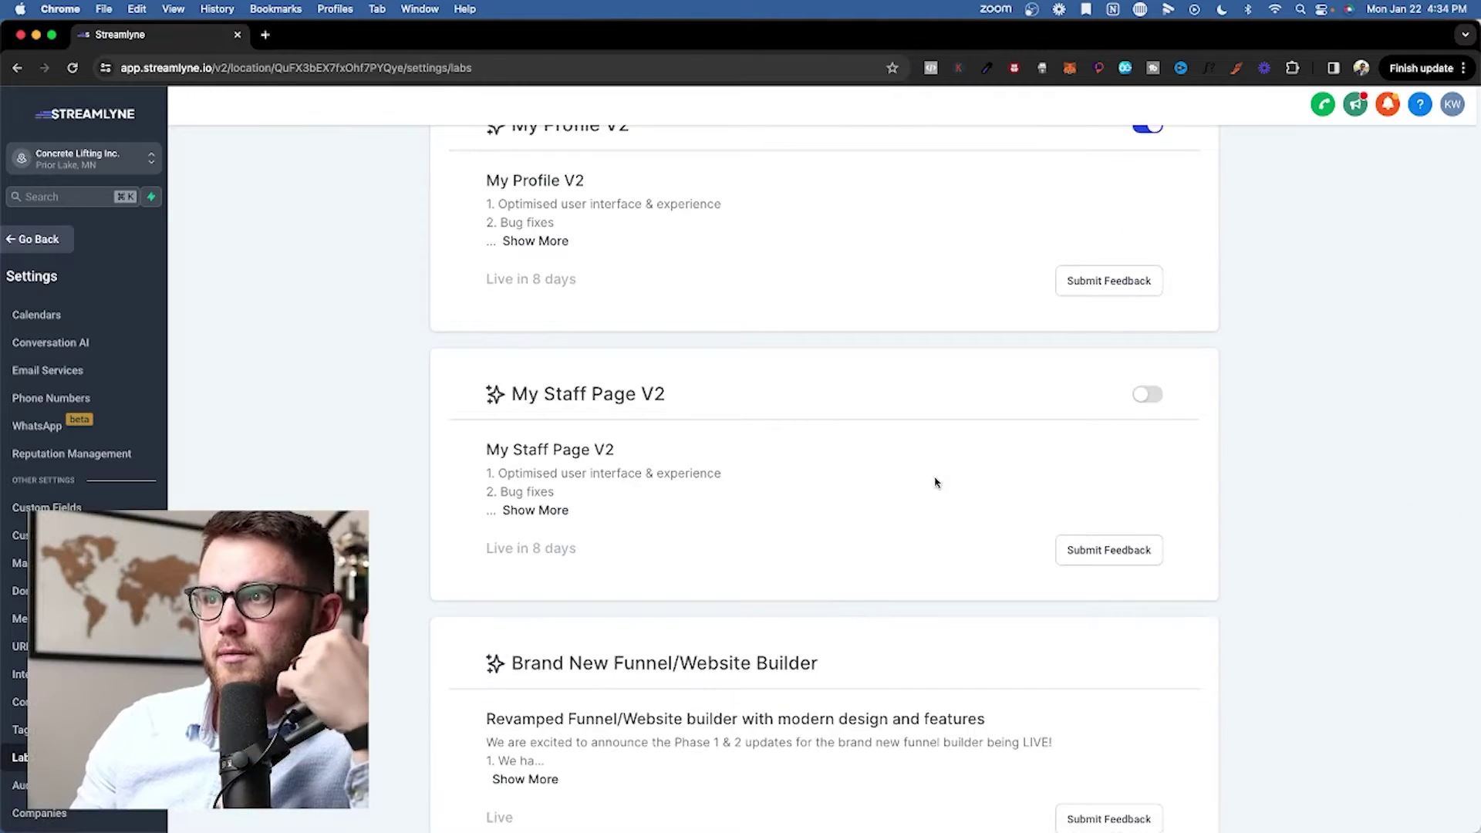
pyautogui.scroll(-3, 950, 473)
pyautogui.click(1150, 270)
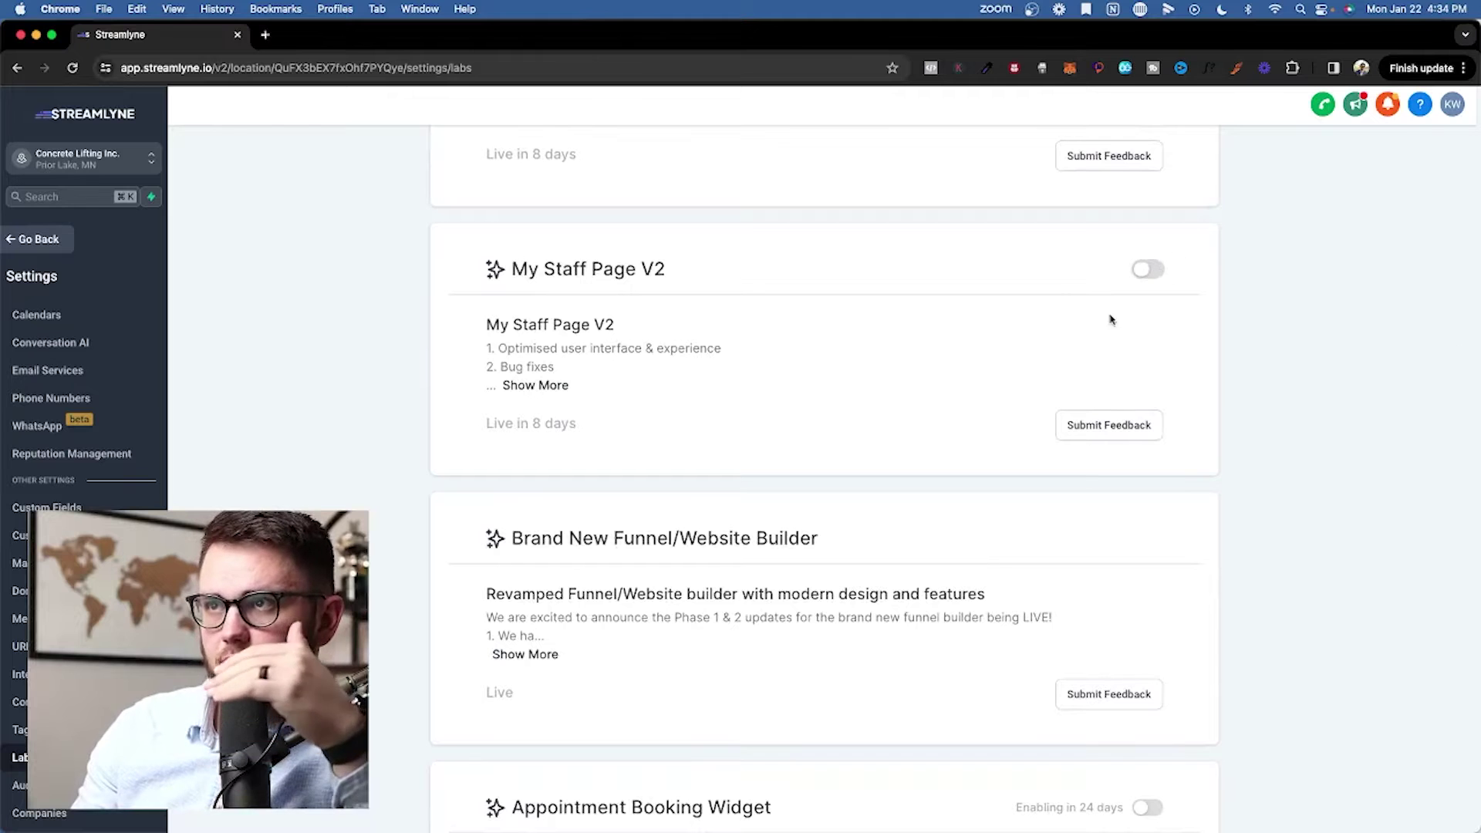
pyautogui.scroll(-5, 1088, 393)
pyautogui.click(1147, 441)
pyautogui.scroll(-20, 1093, 447)
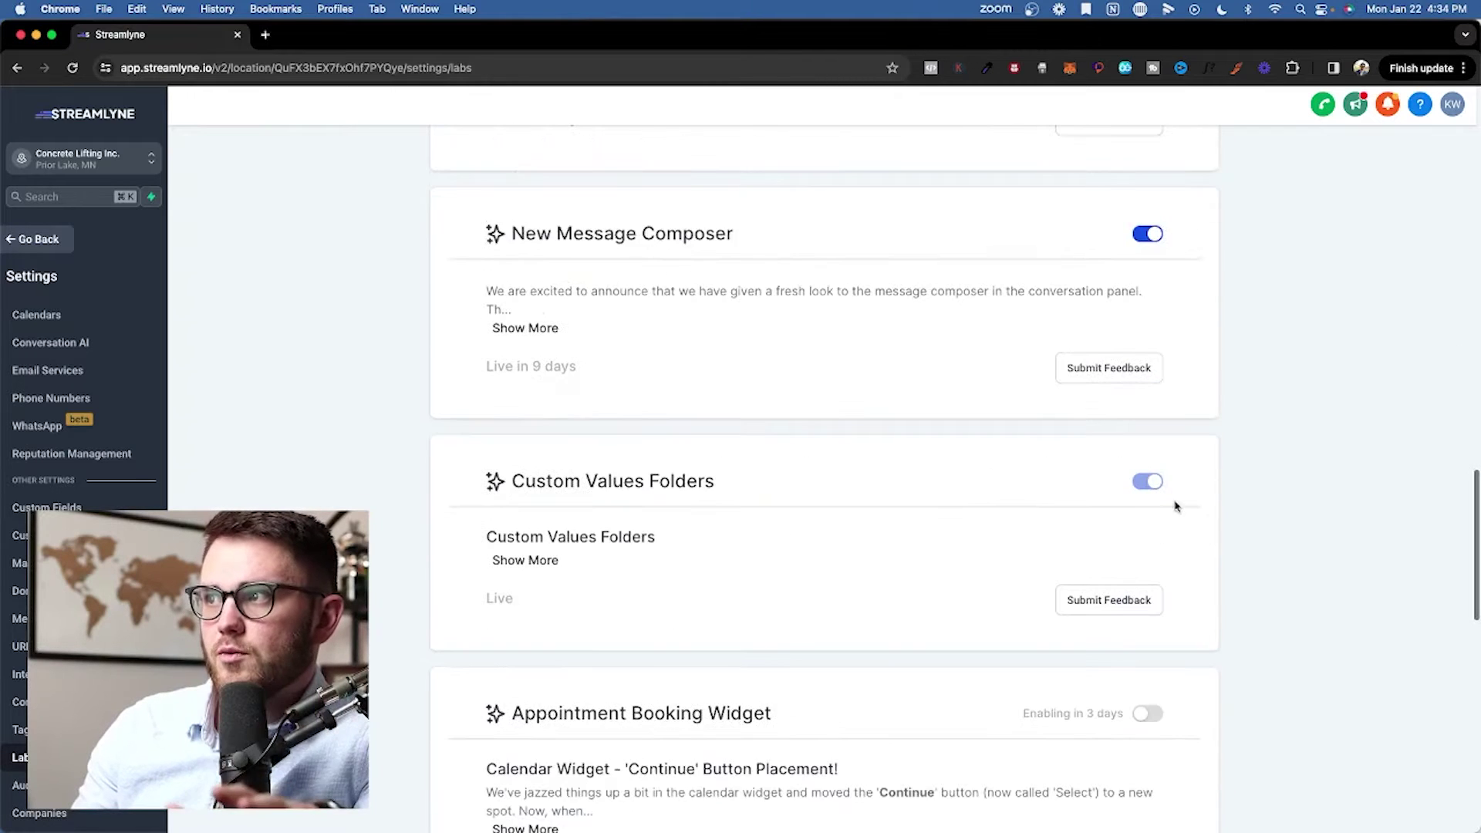
pyautogui.click(1146, 349)
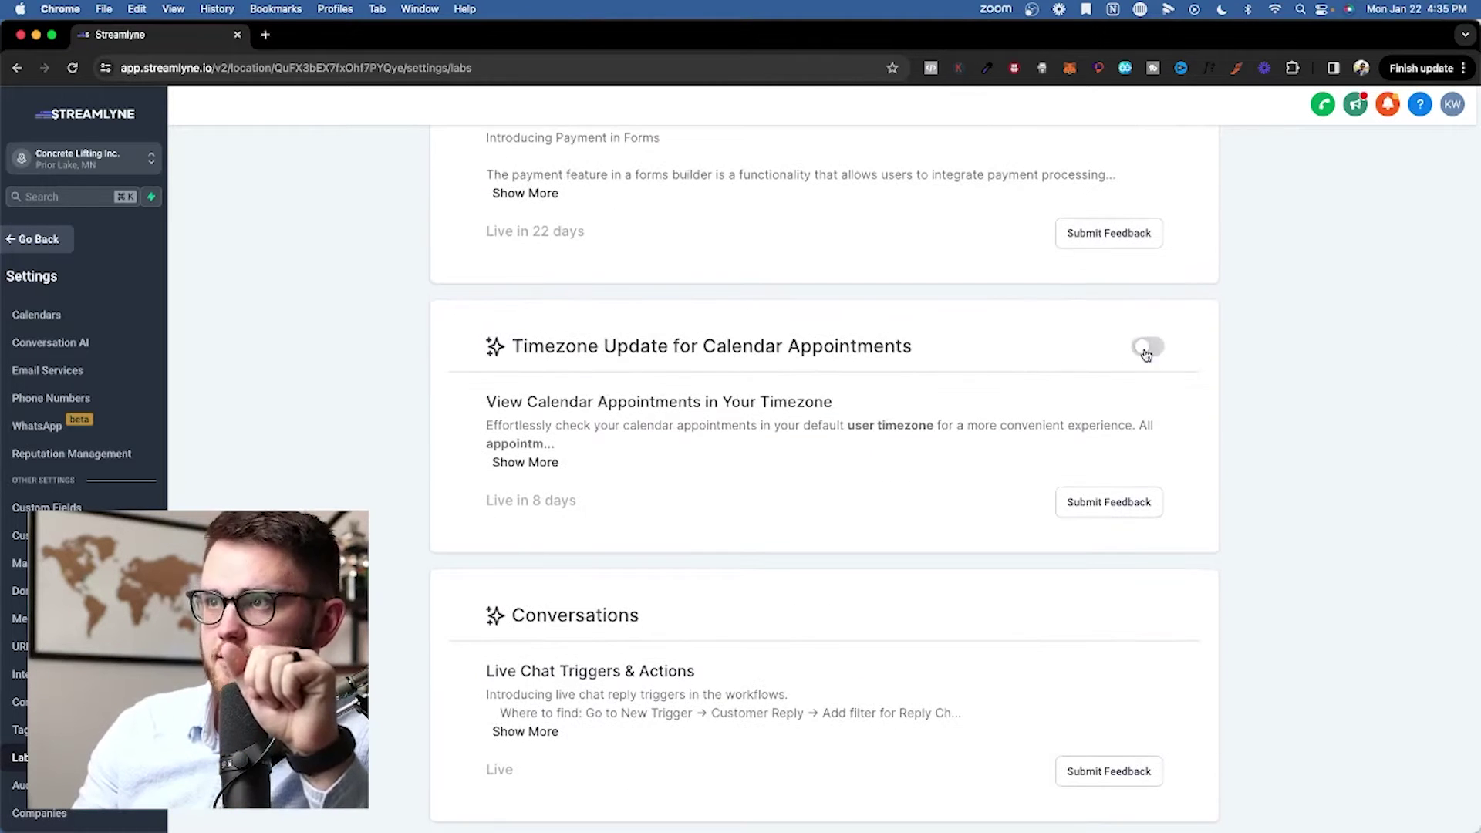
# Go to the Calendars settings page.
pyautogui.scroll(20, 940, 522)
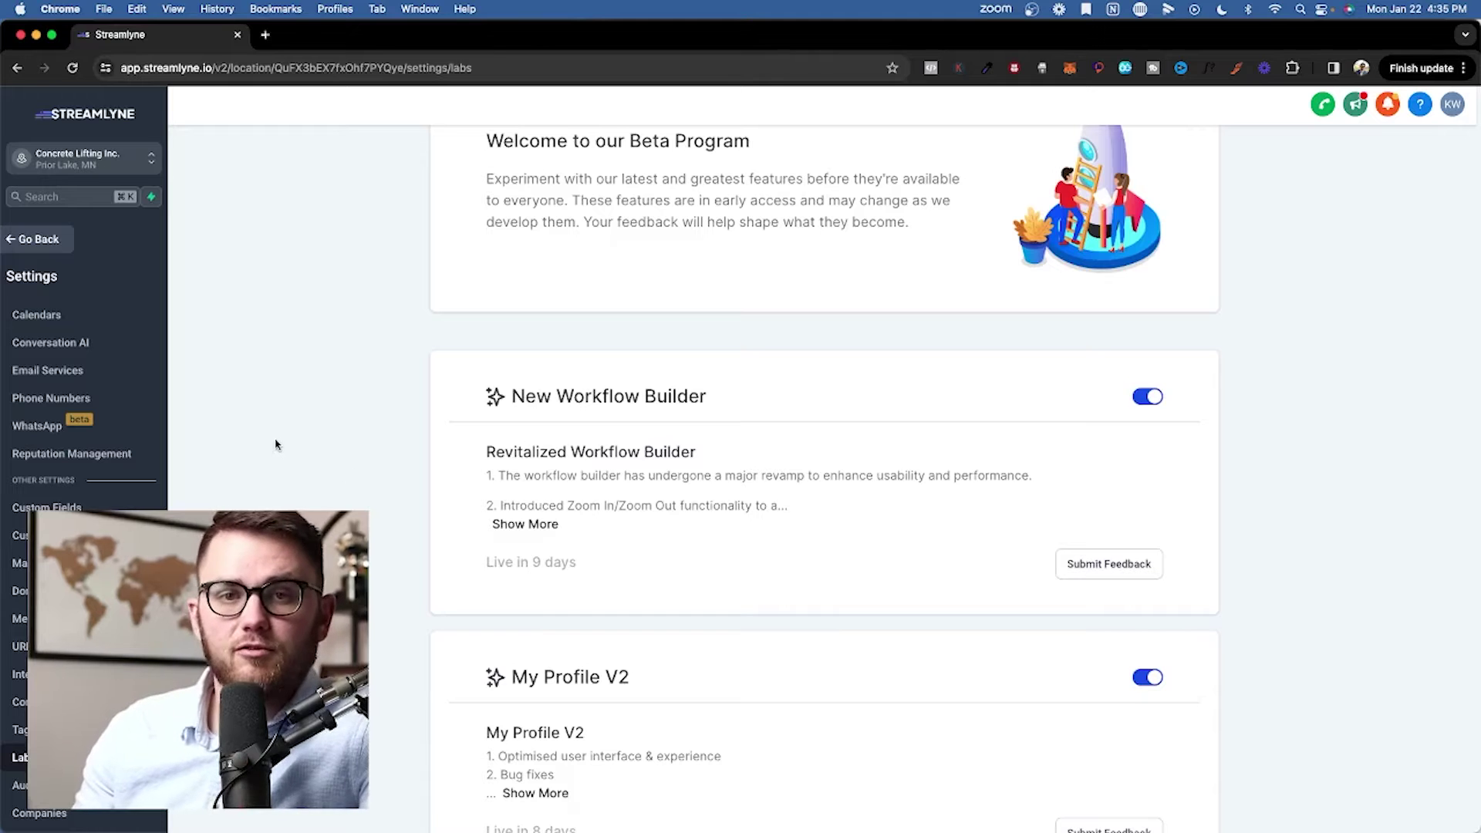
pyautogui.scroll(3, 363, 257)
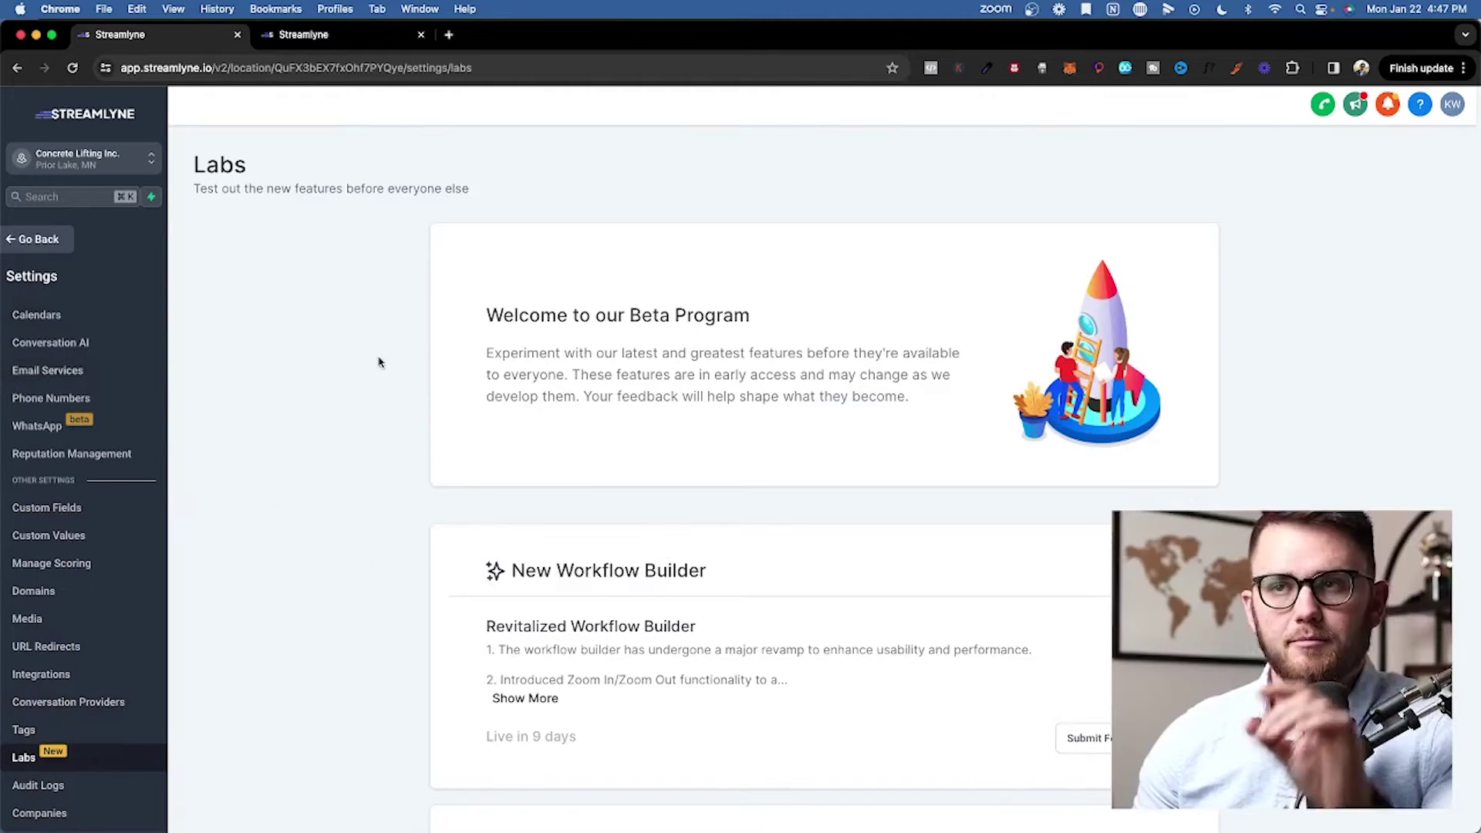
pyautogui.click(77, 314)
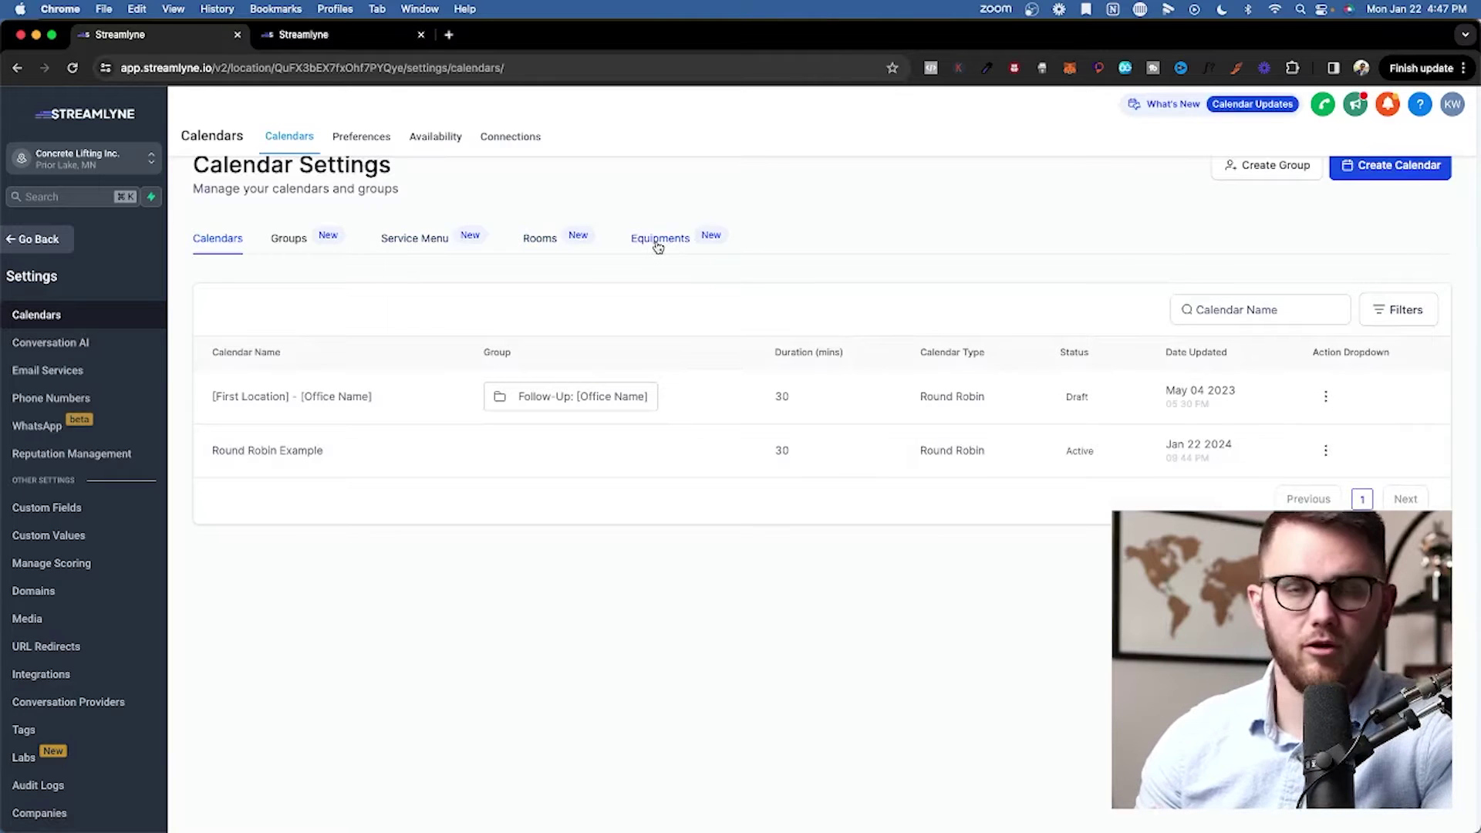
pyautogui.click(347, 139)
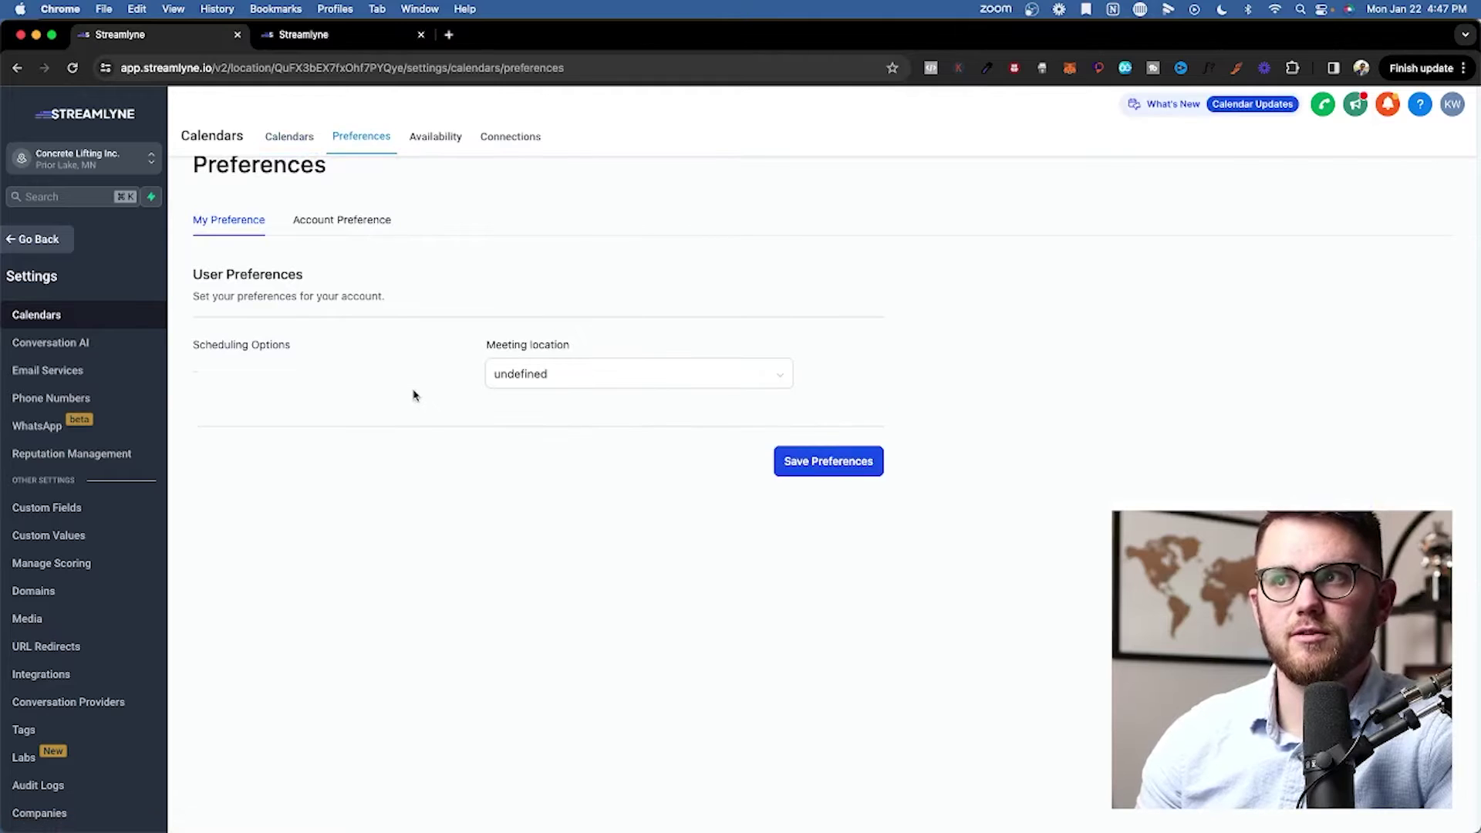
pyautogui.click(354, 221)
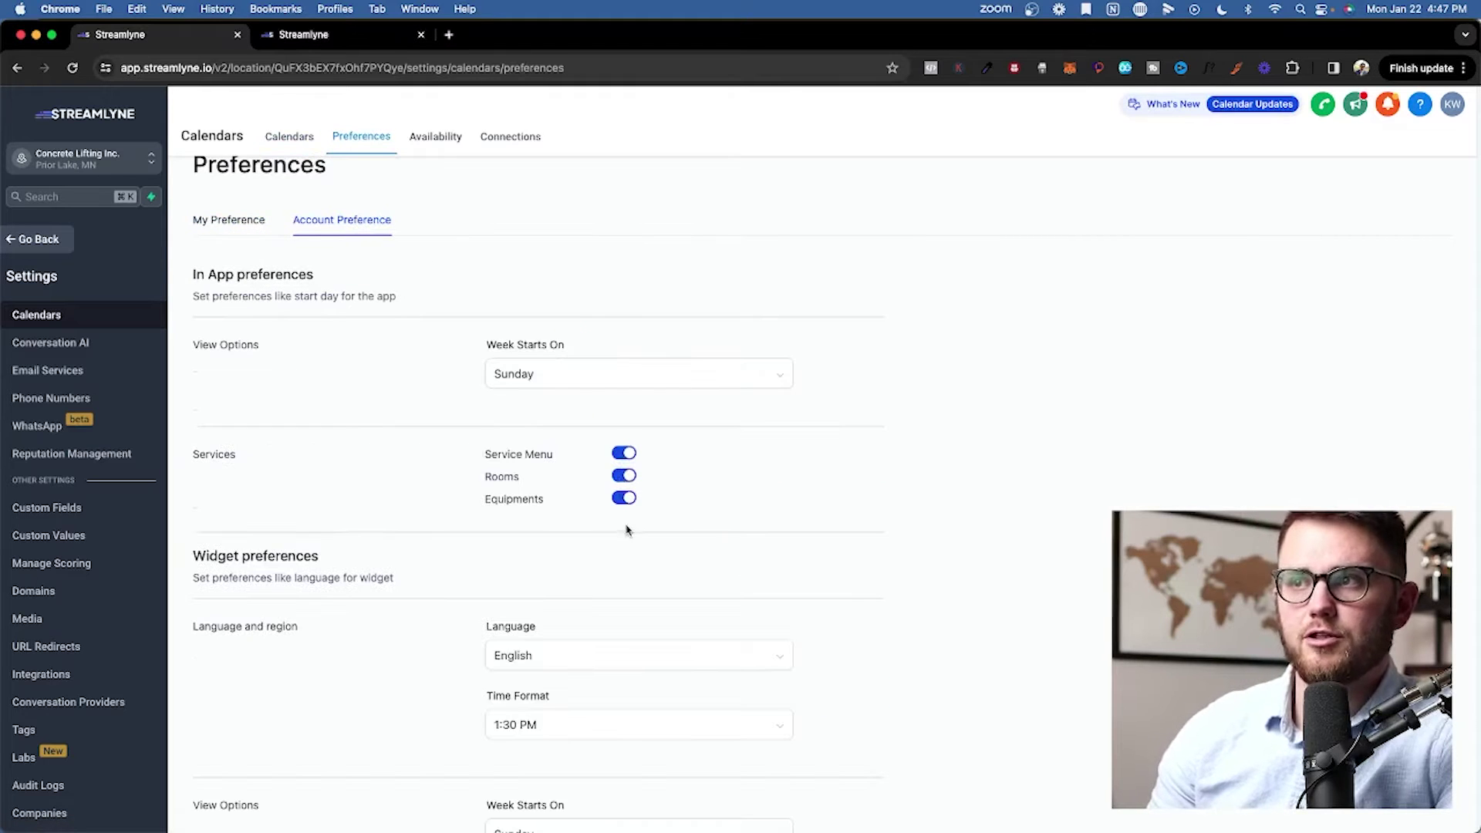
pyautogui.click(288, 139)
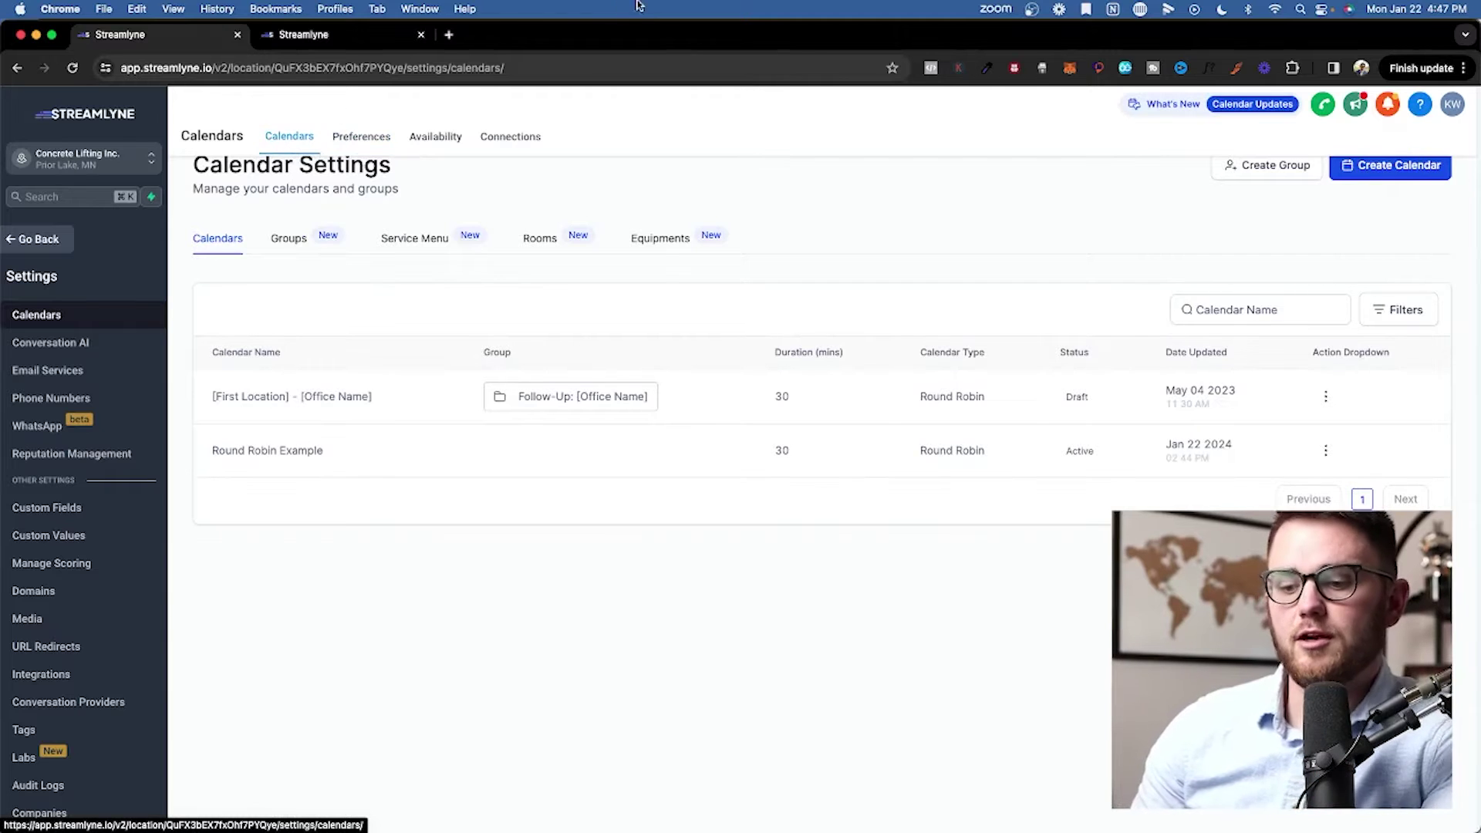
pyautogui.click(1371, 173)
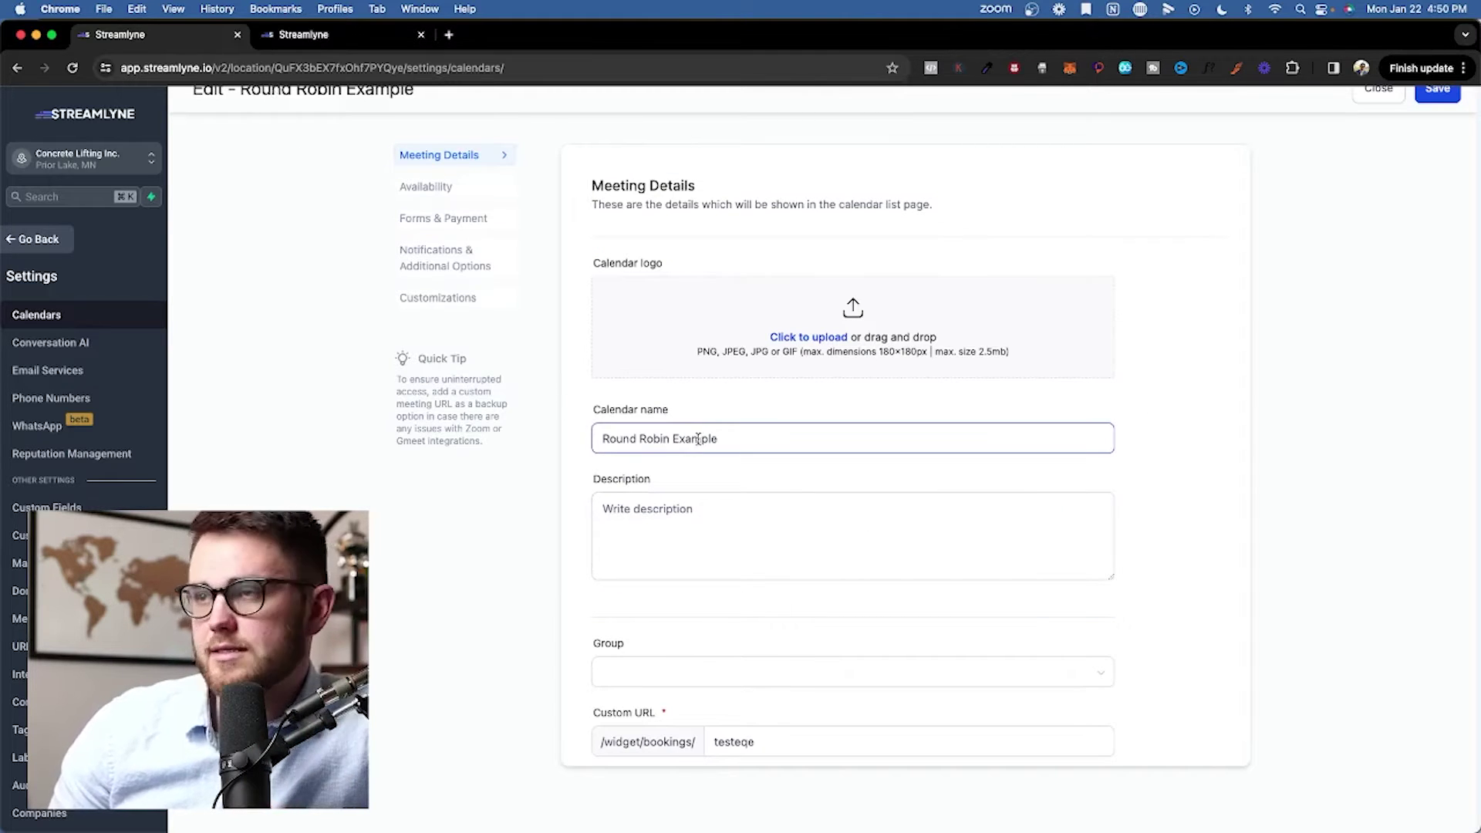
pyautogui.scroll(-5, 687, 466)
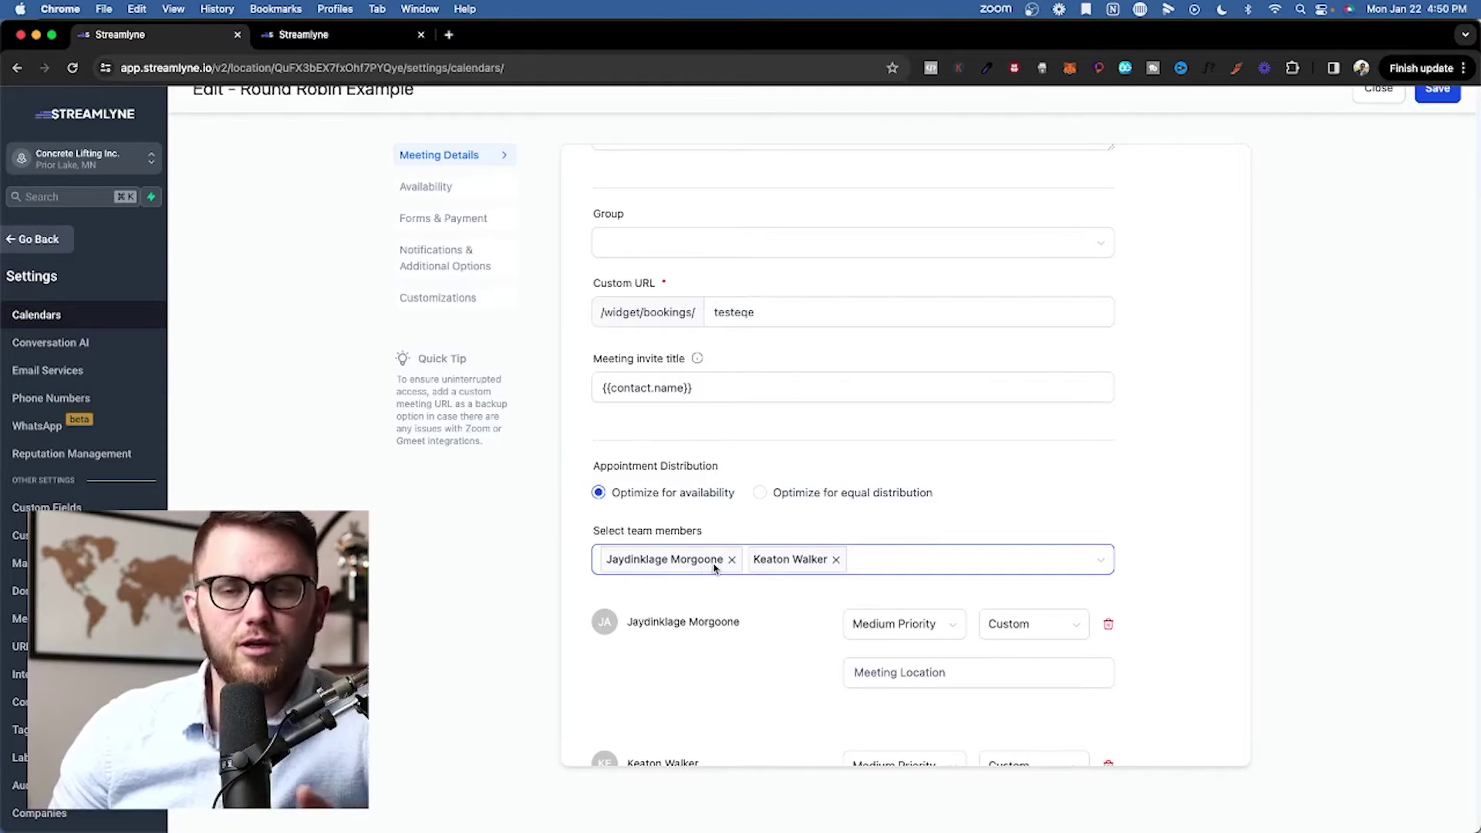
pyautogui.scroll(-2, 749, 554)
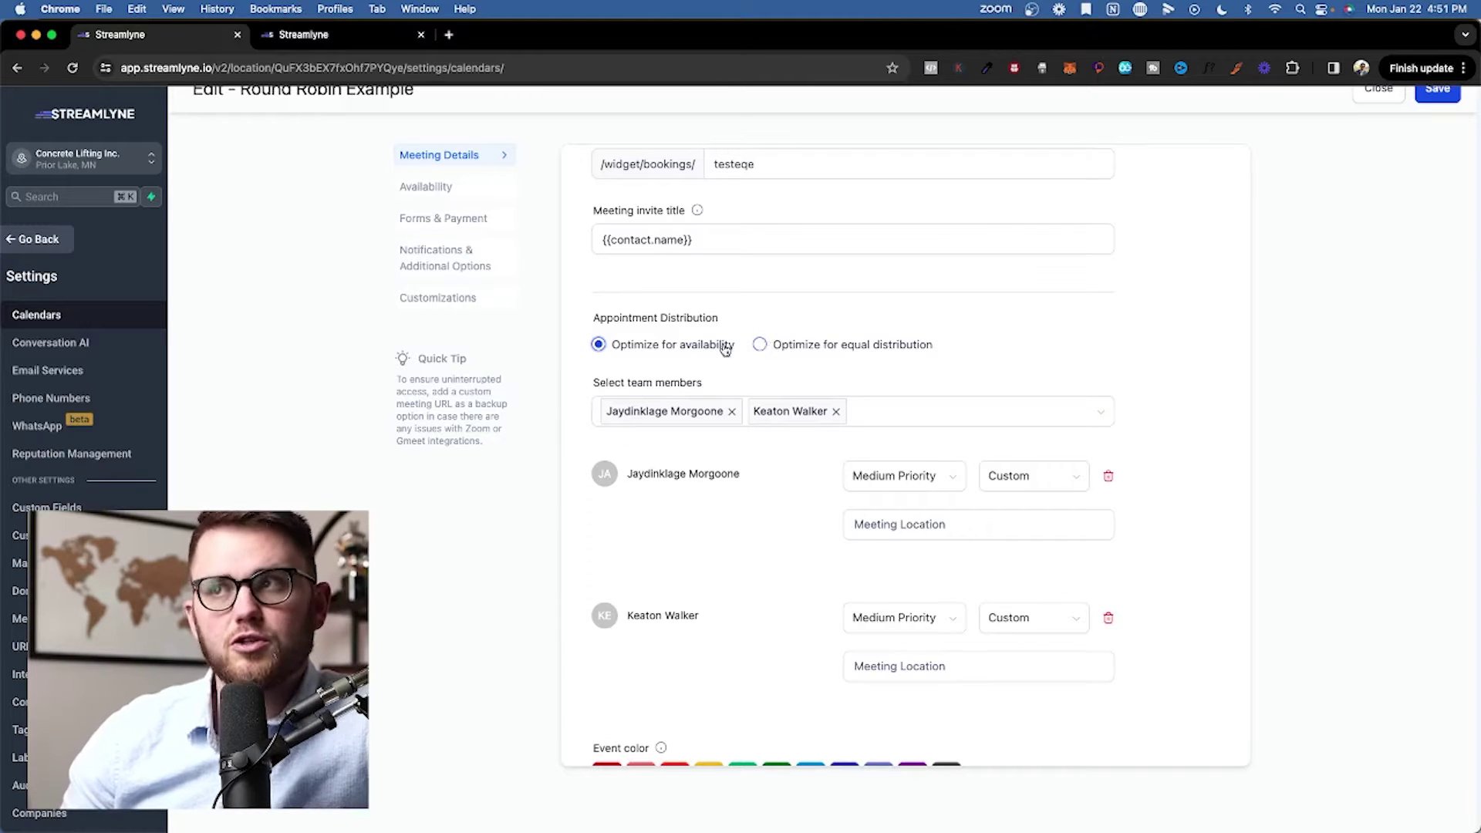
pyautogui.click(937, 483)
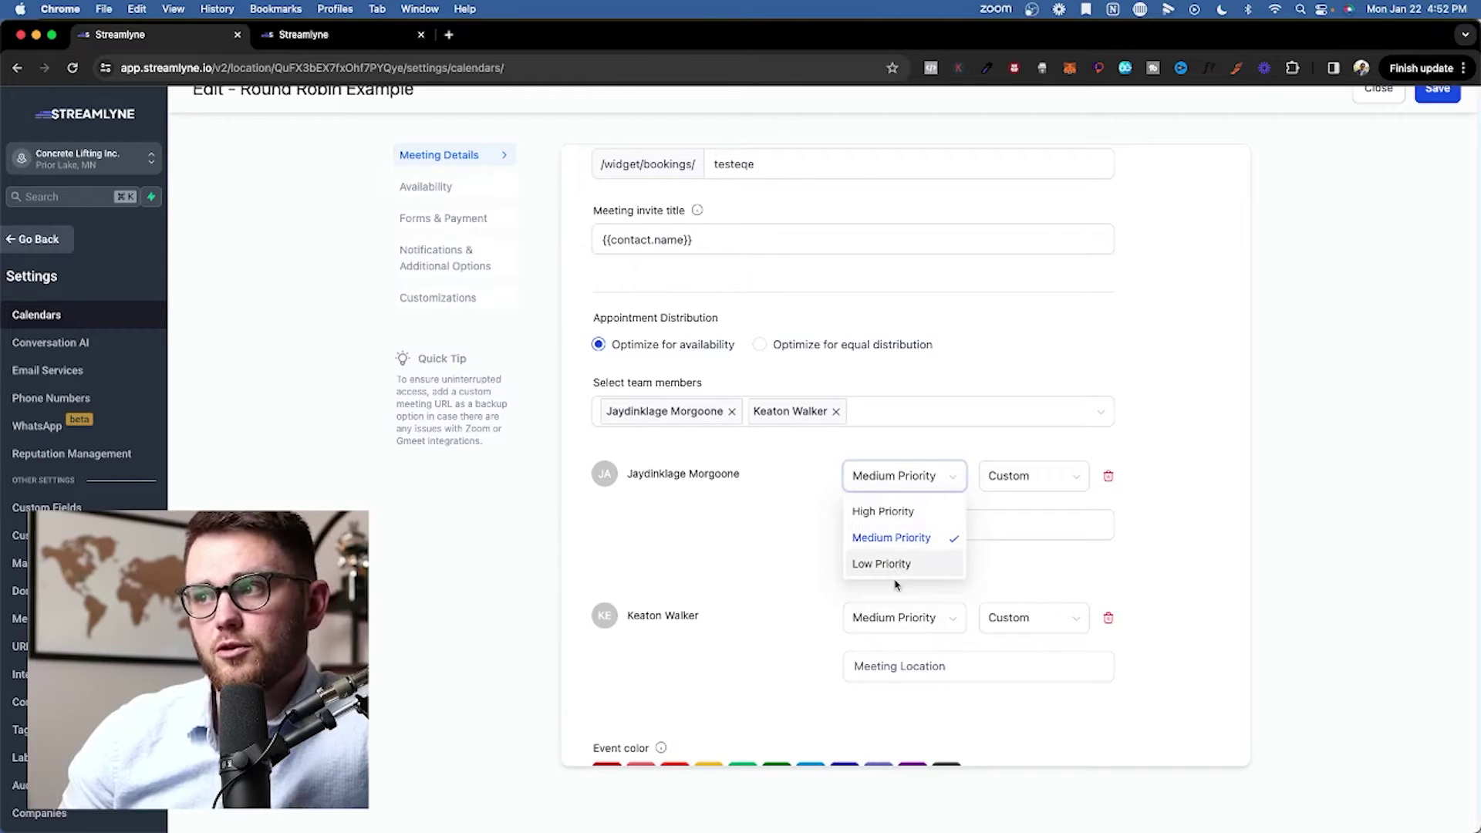
pyautogui.click(910, 616)
pyautogui.scroll(-1, 826, 566)
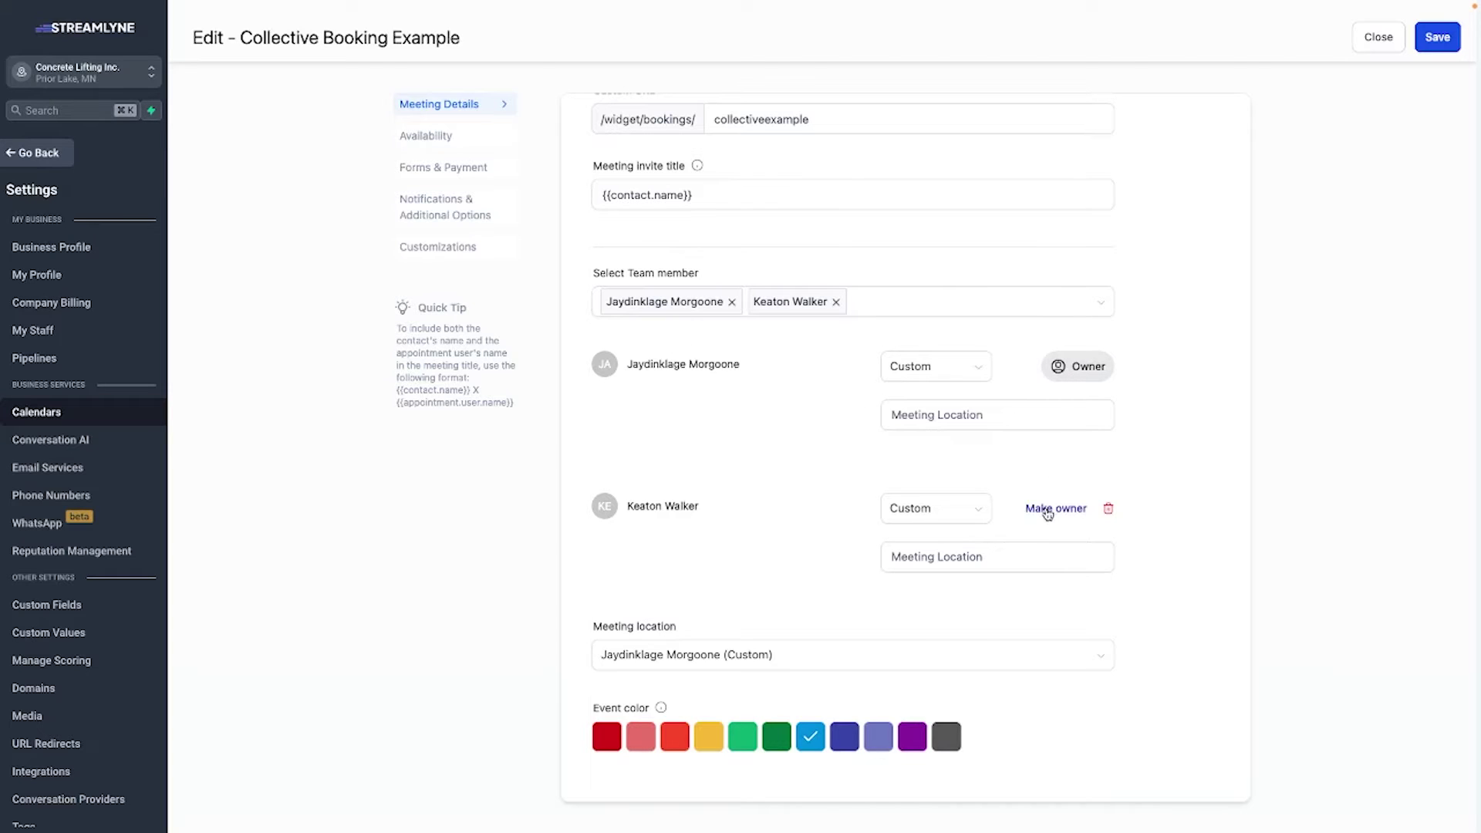
# Keep the first member's location as the Collective Booking Example meeting location.
pyautogui.click(783, 661)
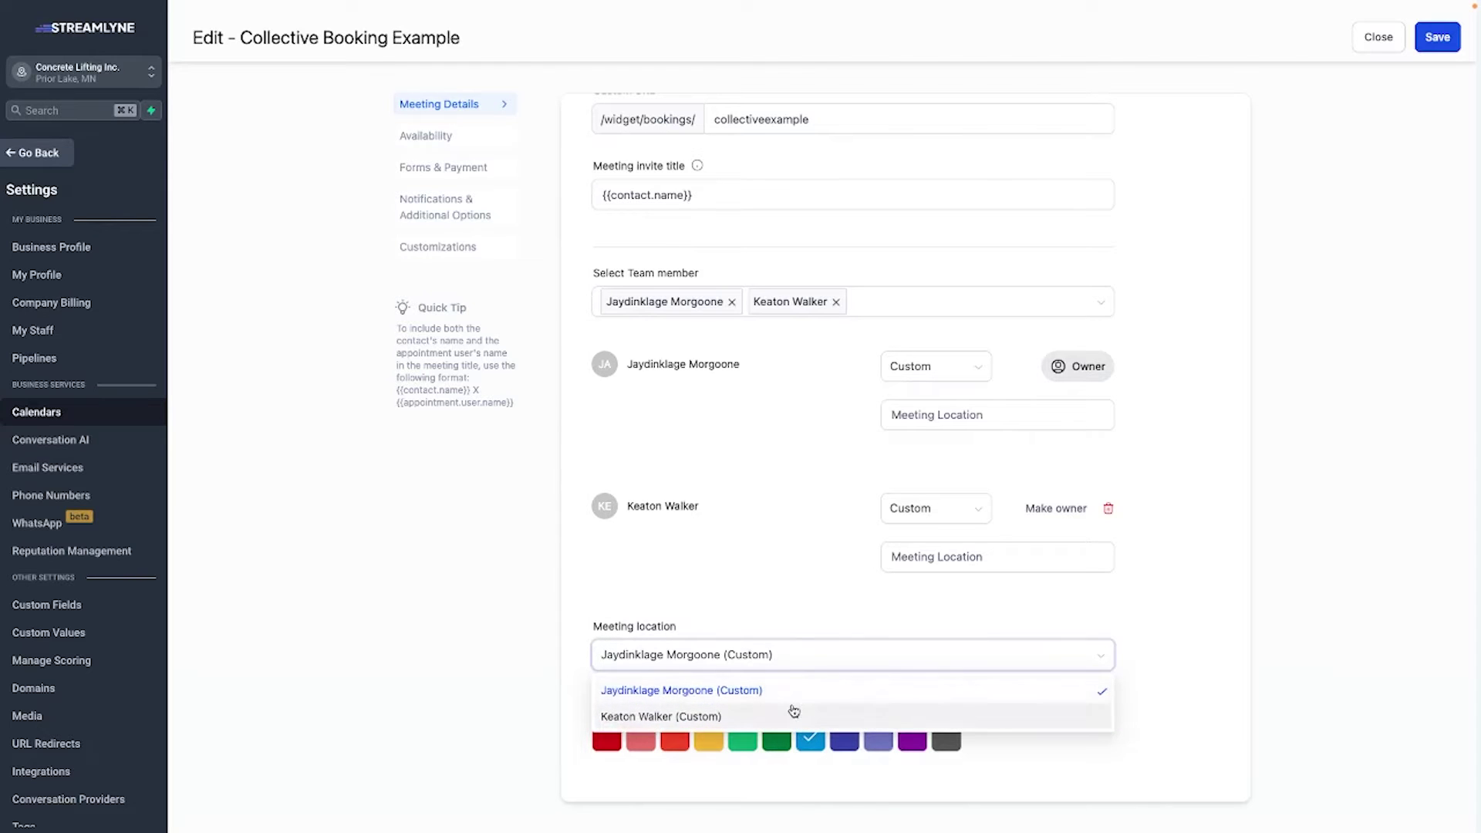
pyautogui.click(795, 637)
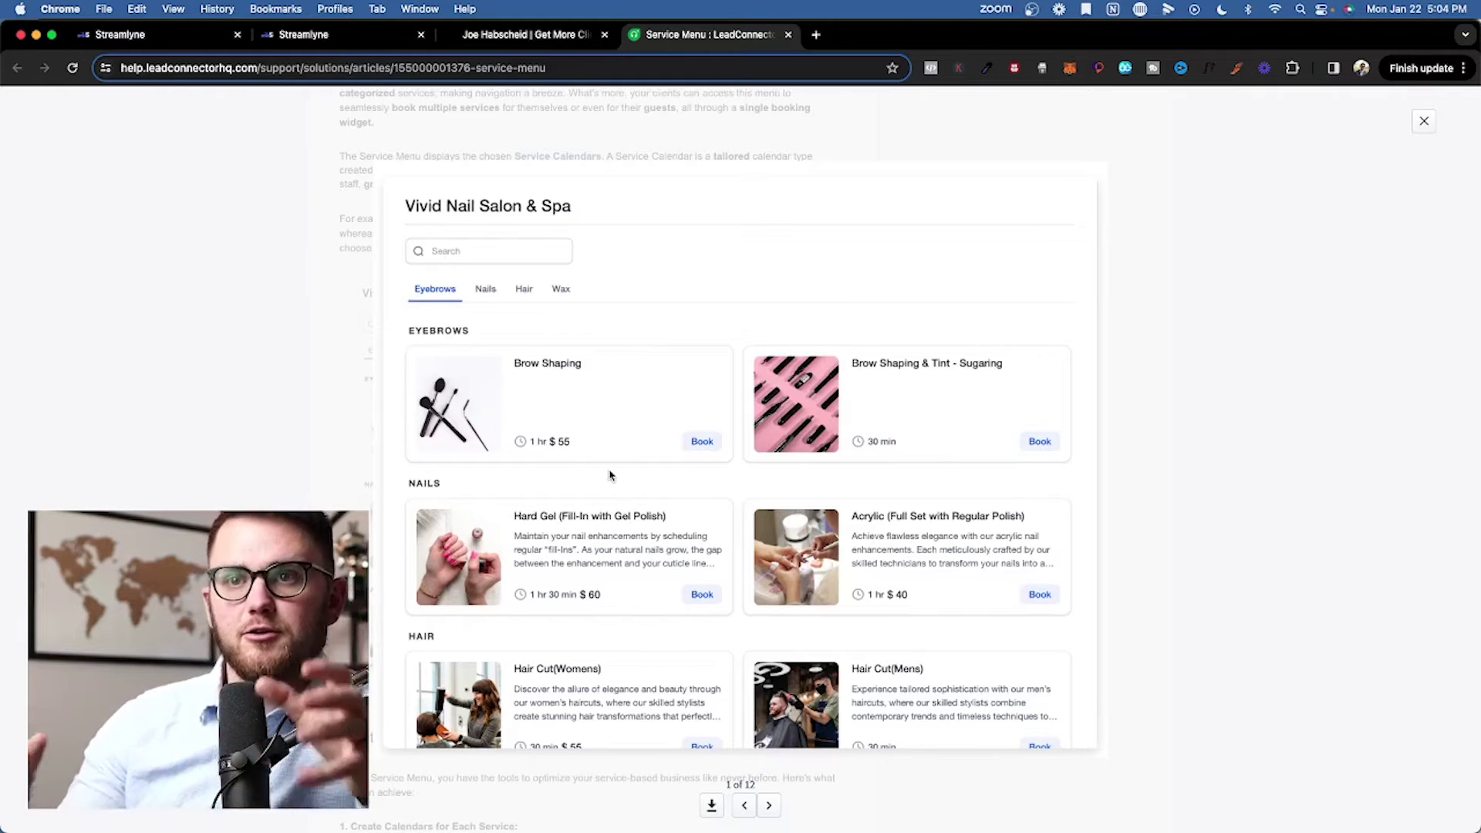
# Return to Streamlyne's Calendar Settings groups list.
pyautogui.click(131, 36)
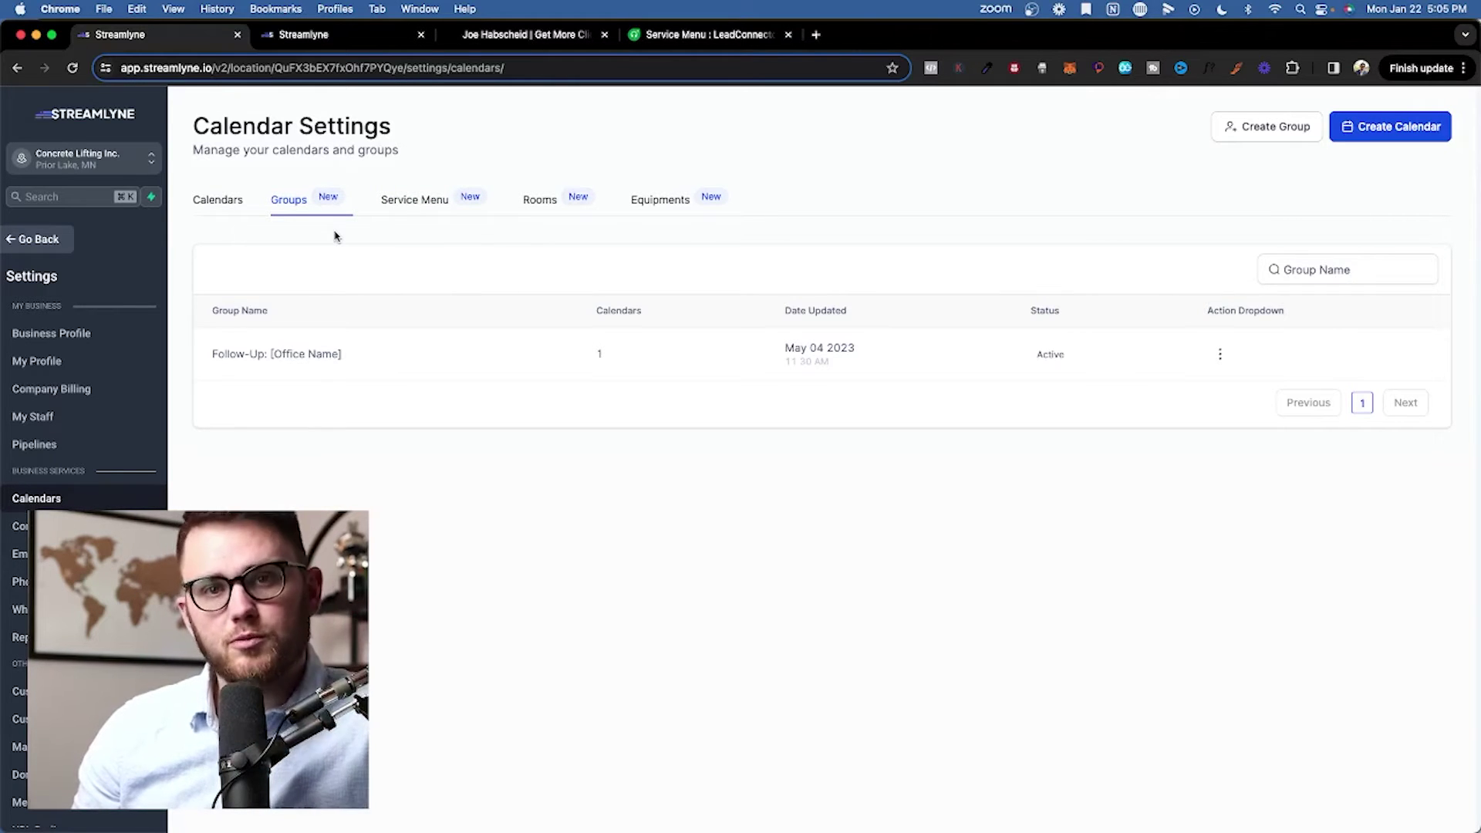
# Look through the Service Menu, Rooms and Equipments lists, ending on Rooms.
pyautogui.click(414, 201)
pyautogui.click(537, 202)
pyautogui.click(652, 207)
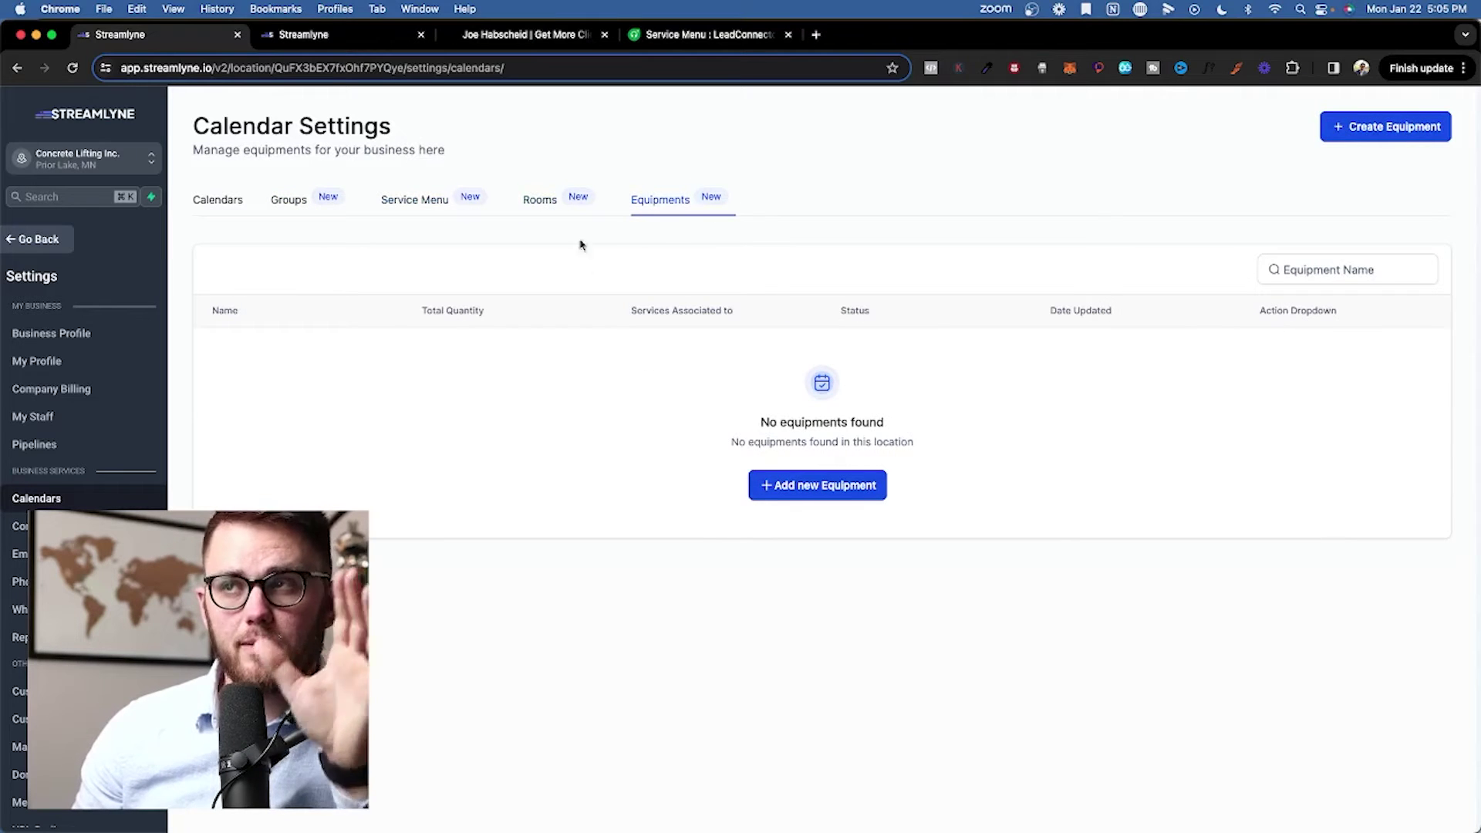
pyautogui.click(573, 200)
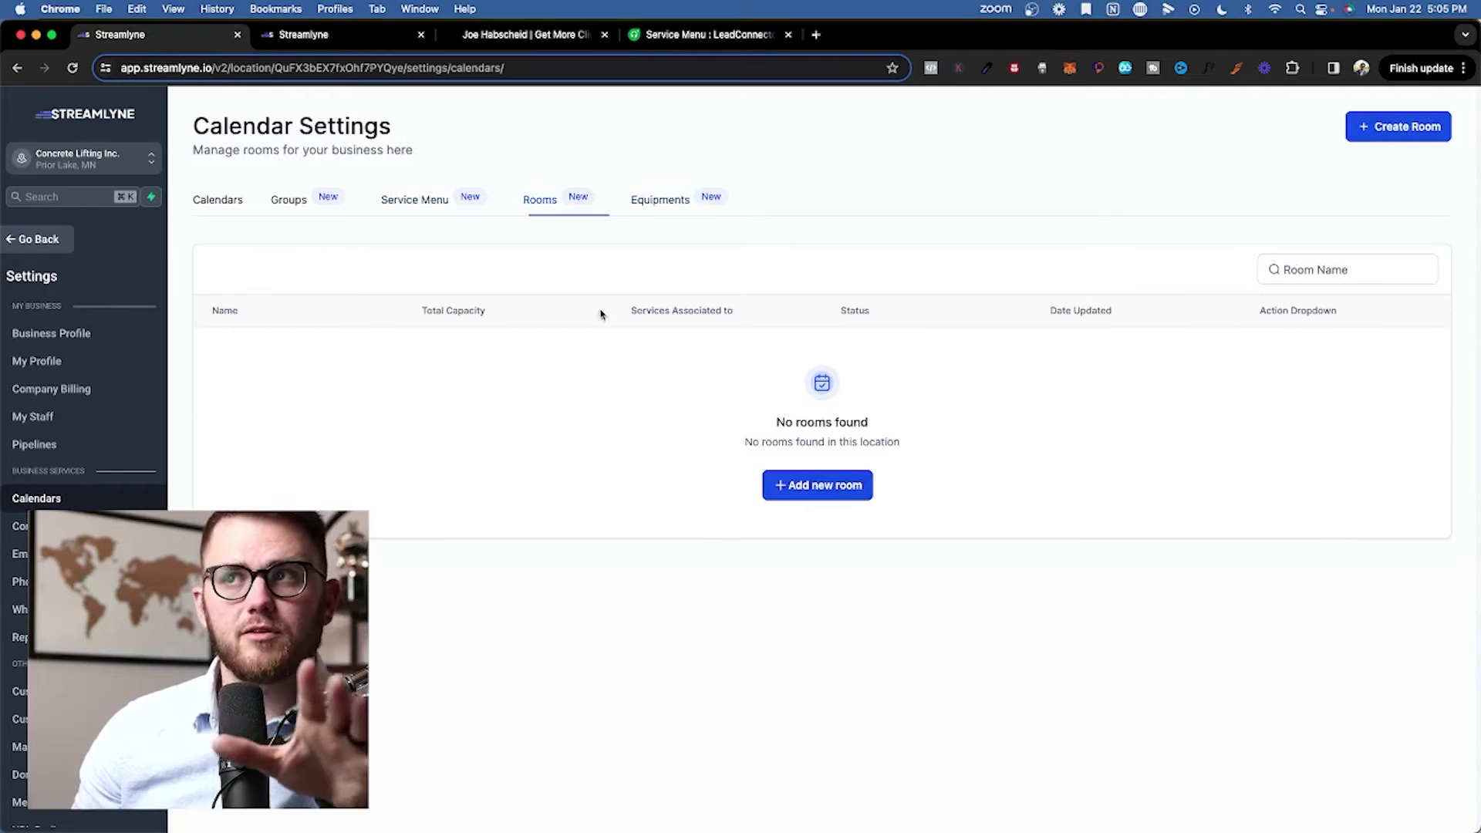
# Try a new room with total capacity 1, then discard it without creating it.
pyautogui.click(797, 500)
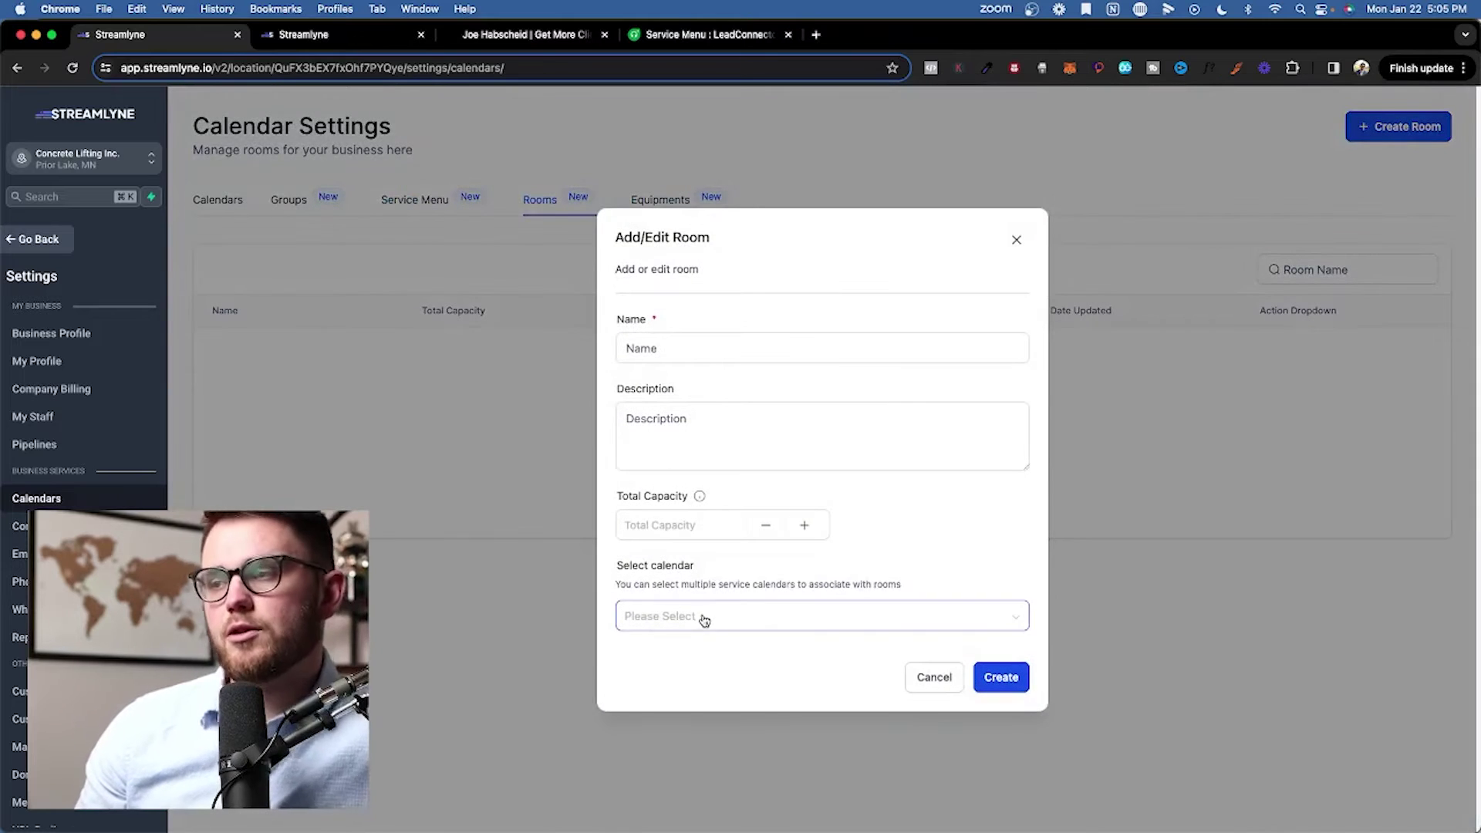
pyautogui.moveTo(616, 584); pyautogui.dragTo(912, 591)
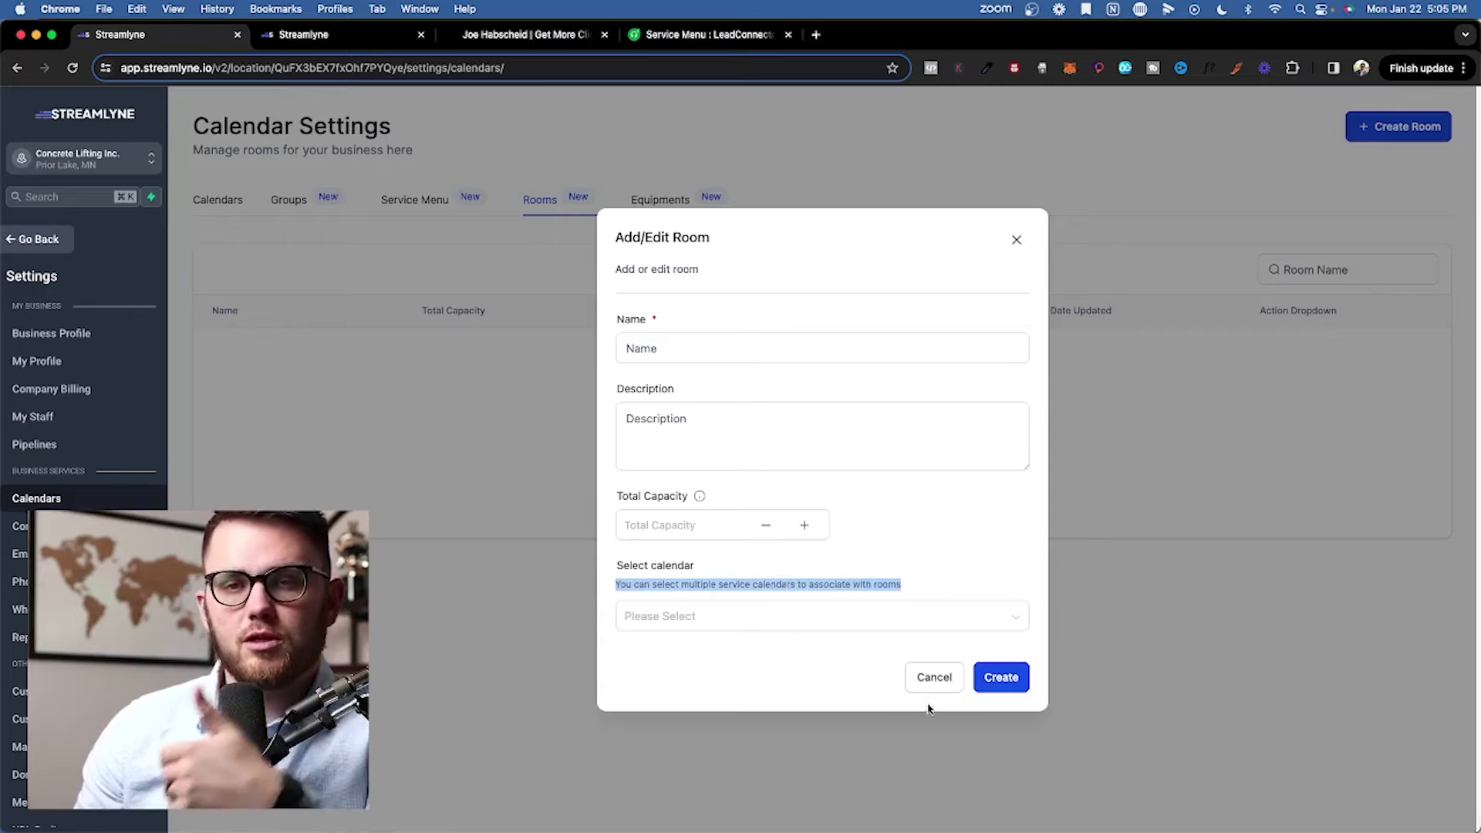
pyautogui.click(805, 525)
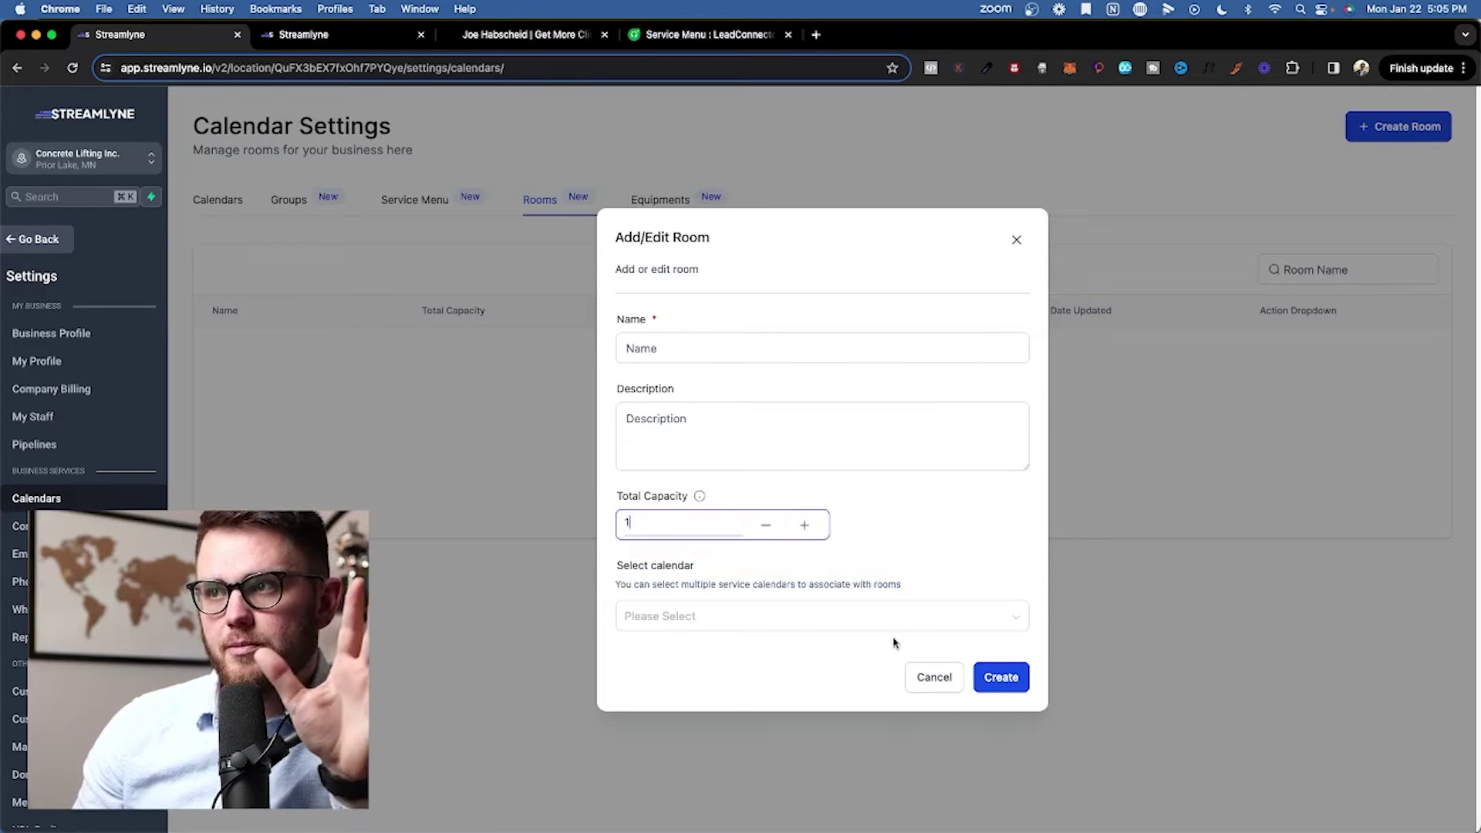
pyautogui.click(934, 677)
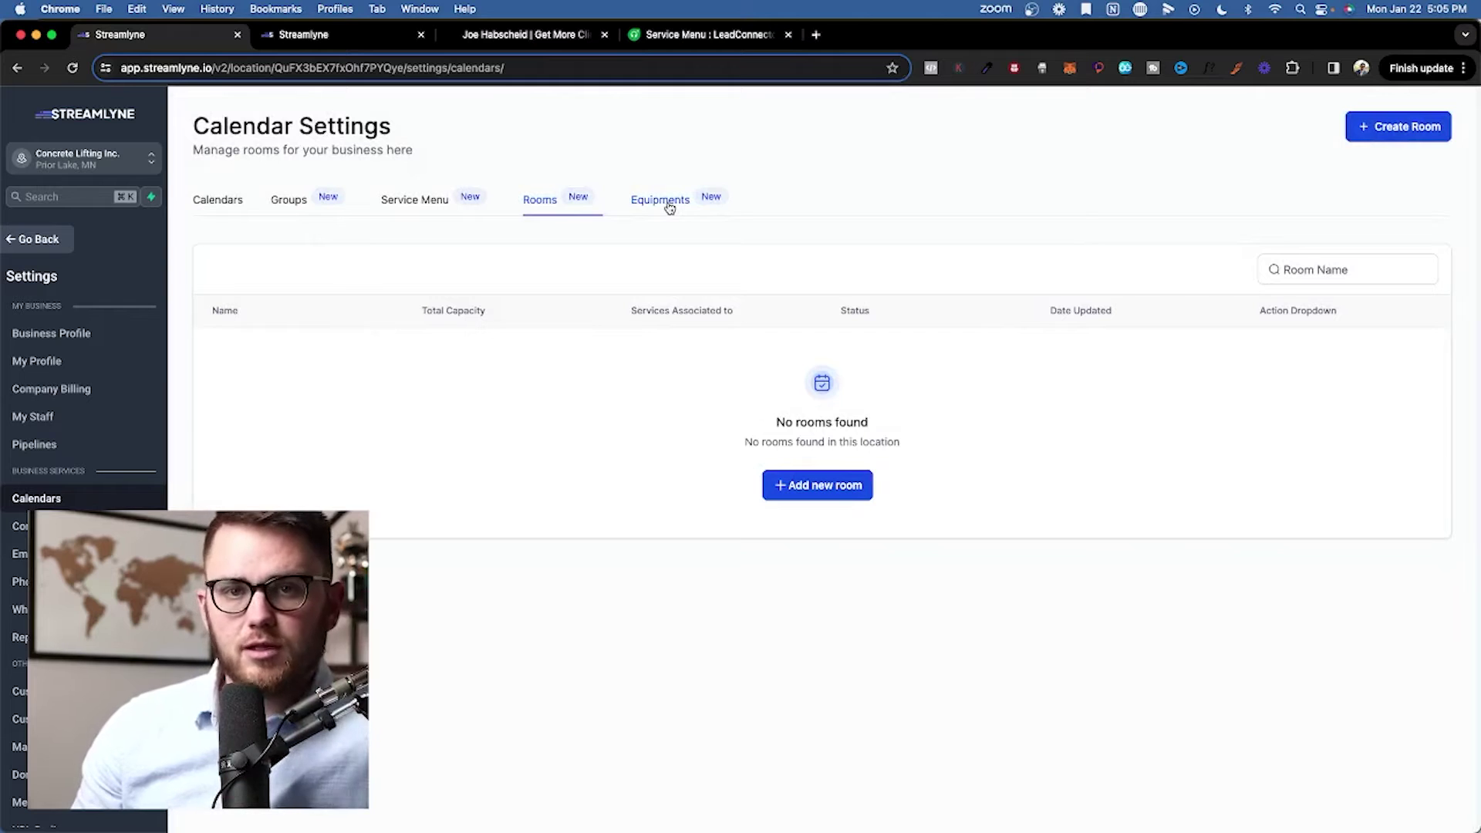
# On the Equipments list, check a trial new-equipment form's linkable calendars, then discard it.
pyautogui.click(668, 202)
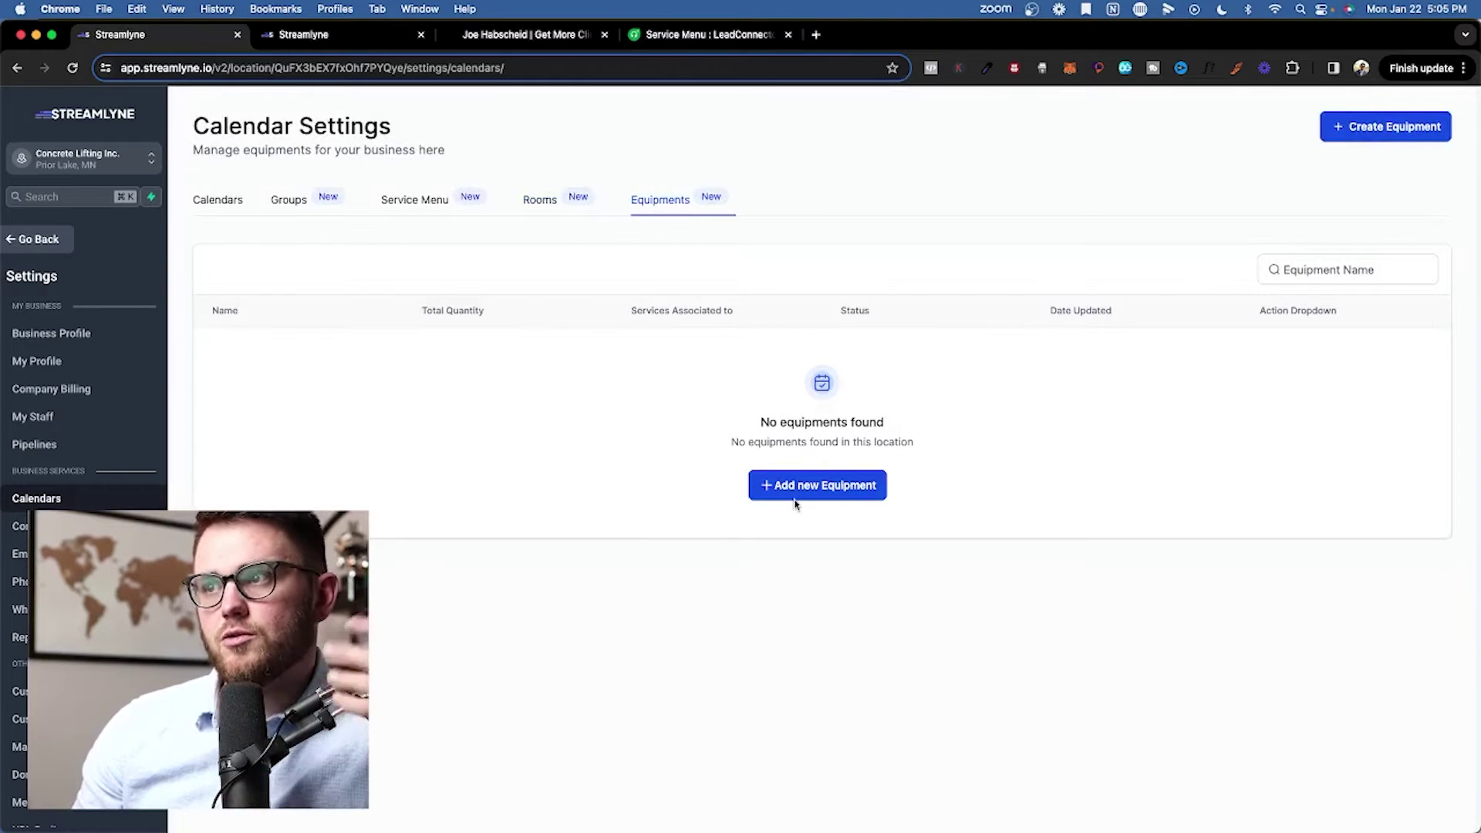
pyautogui.click(866, 486)
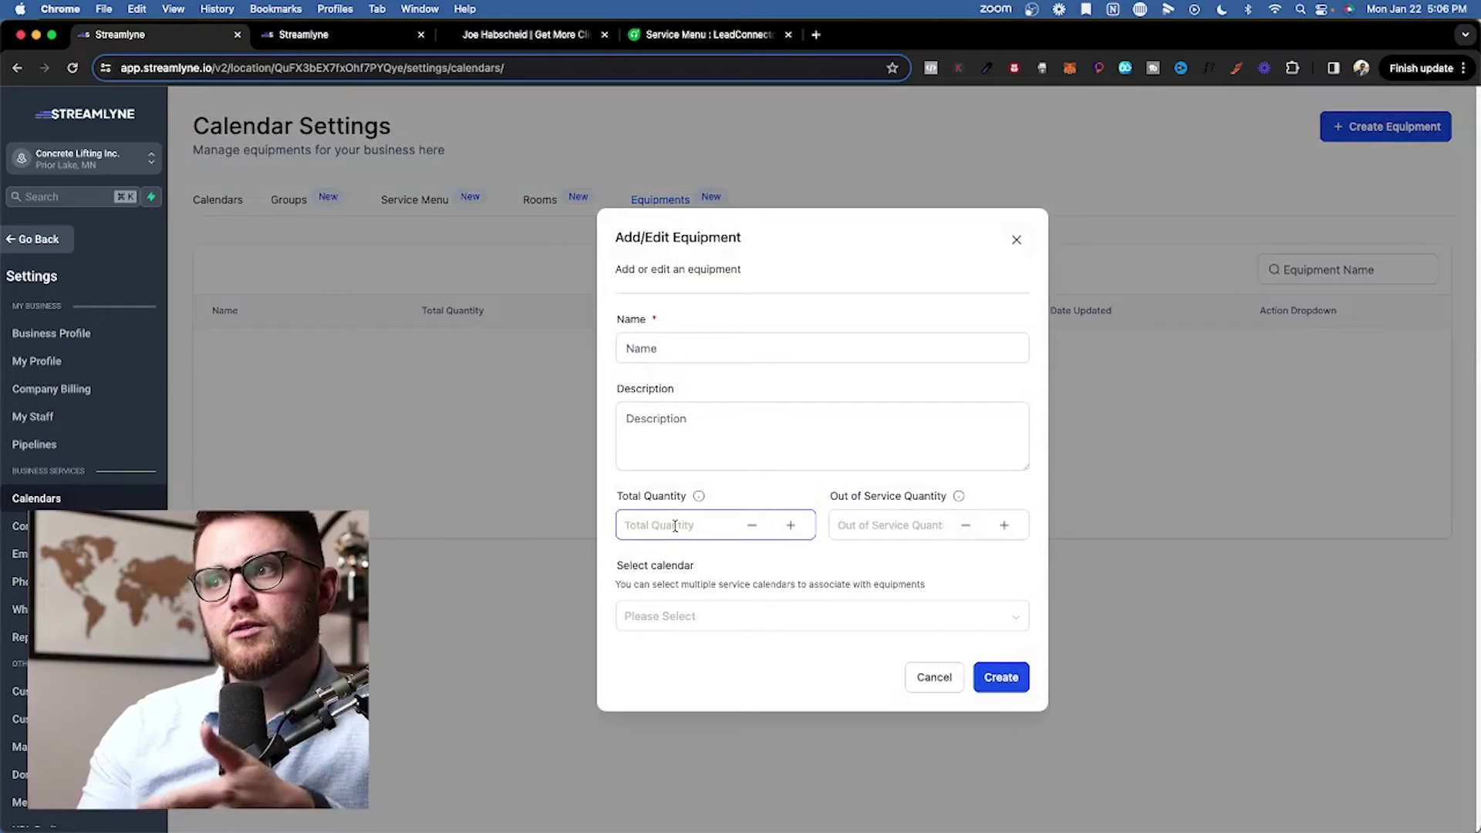
pyautogui.click(759, 616)
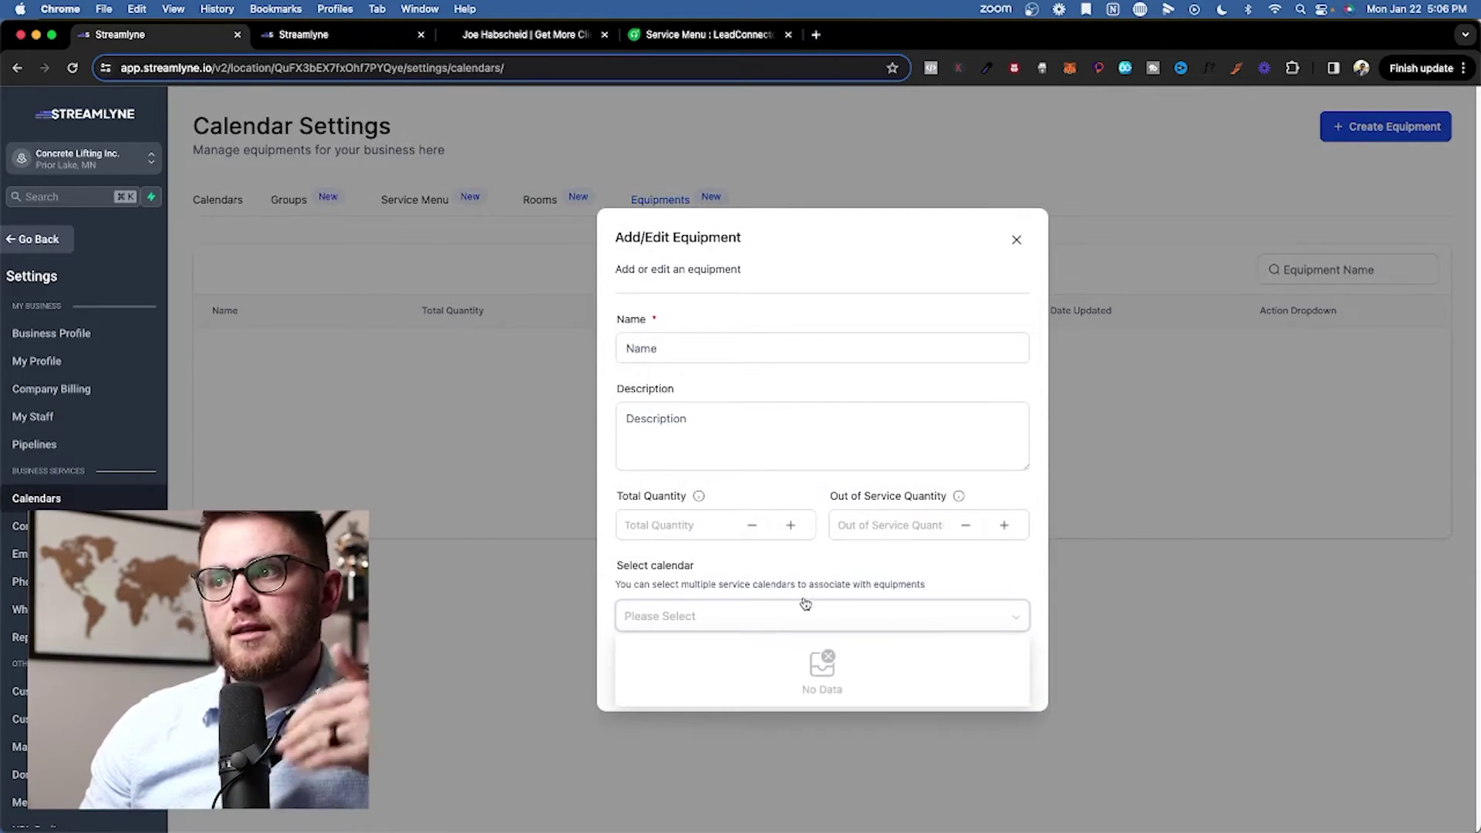
pyautogui.click(903, 663)
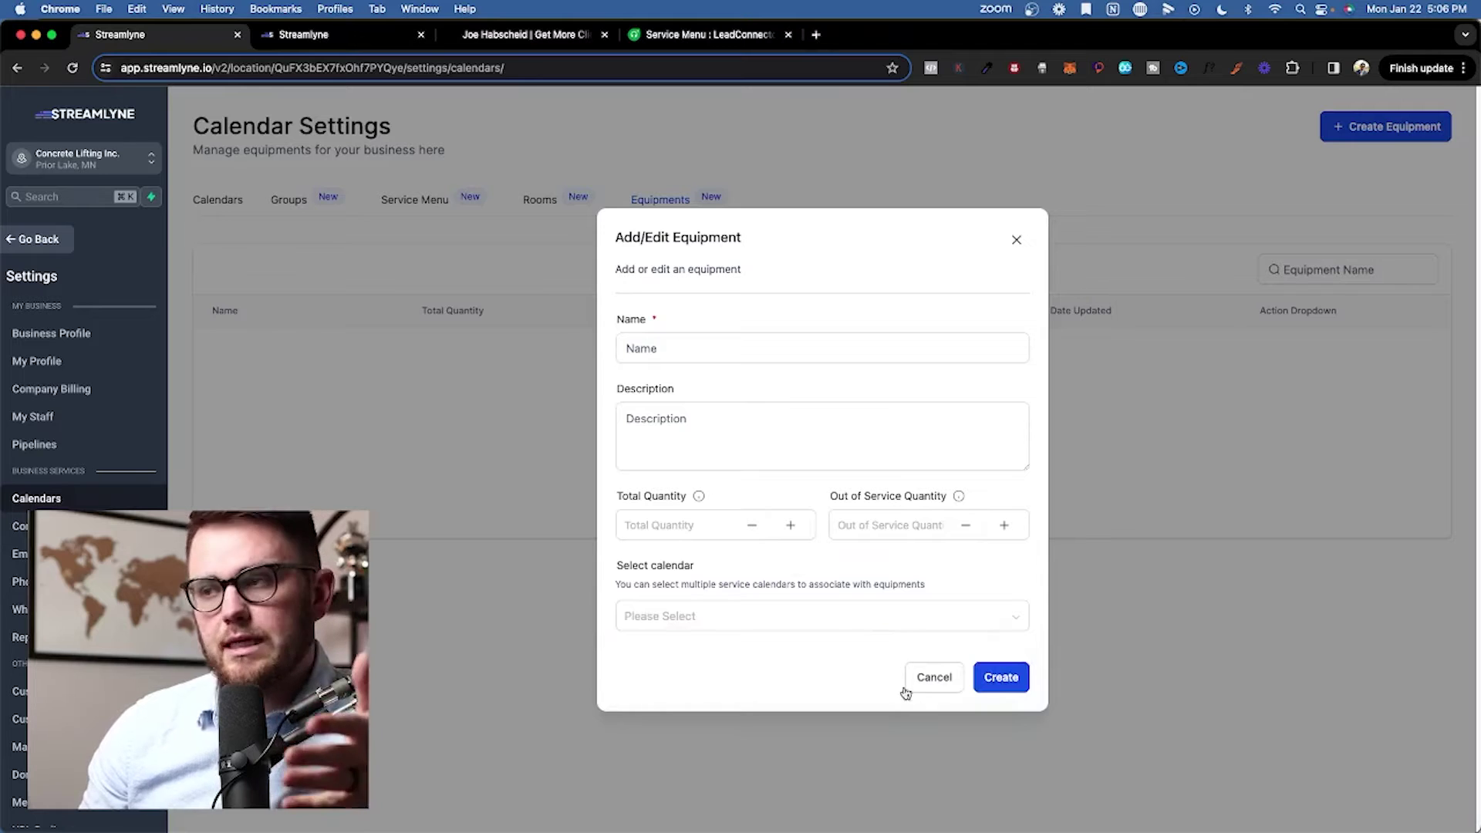
pyautogui.click(915, 684)
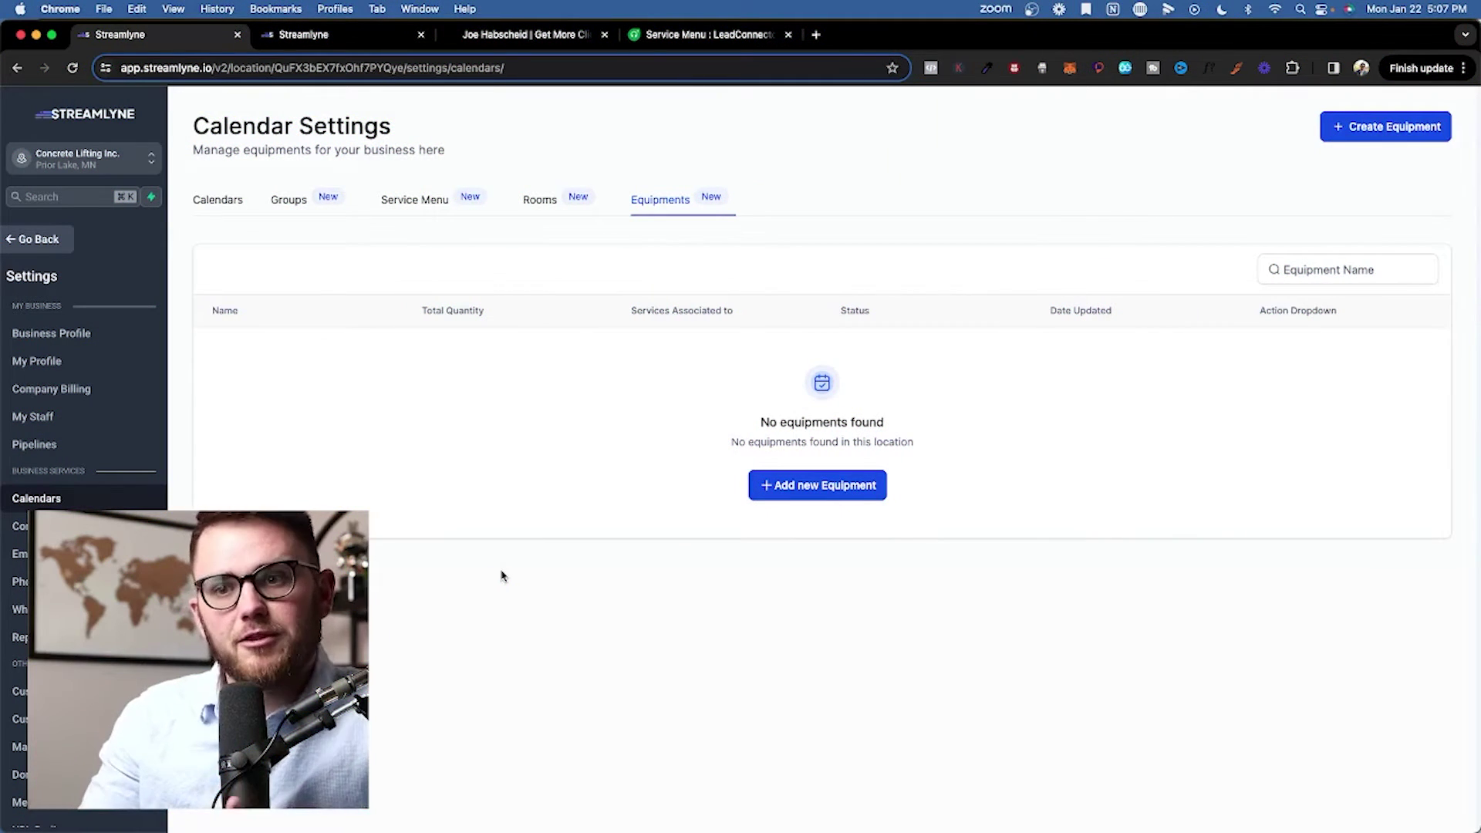
# Start a new Service Calendar named 'Example Service Calendar'.
pyautogui.click(208, 207)
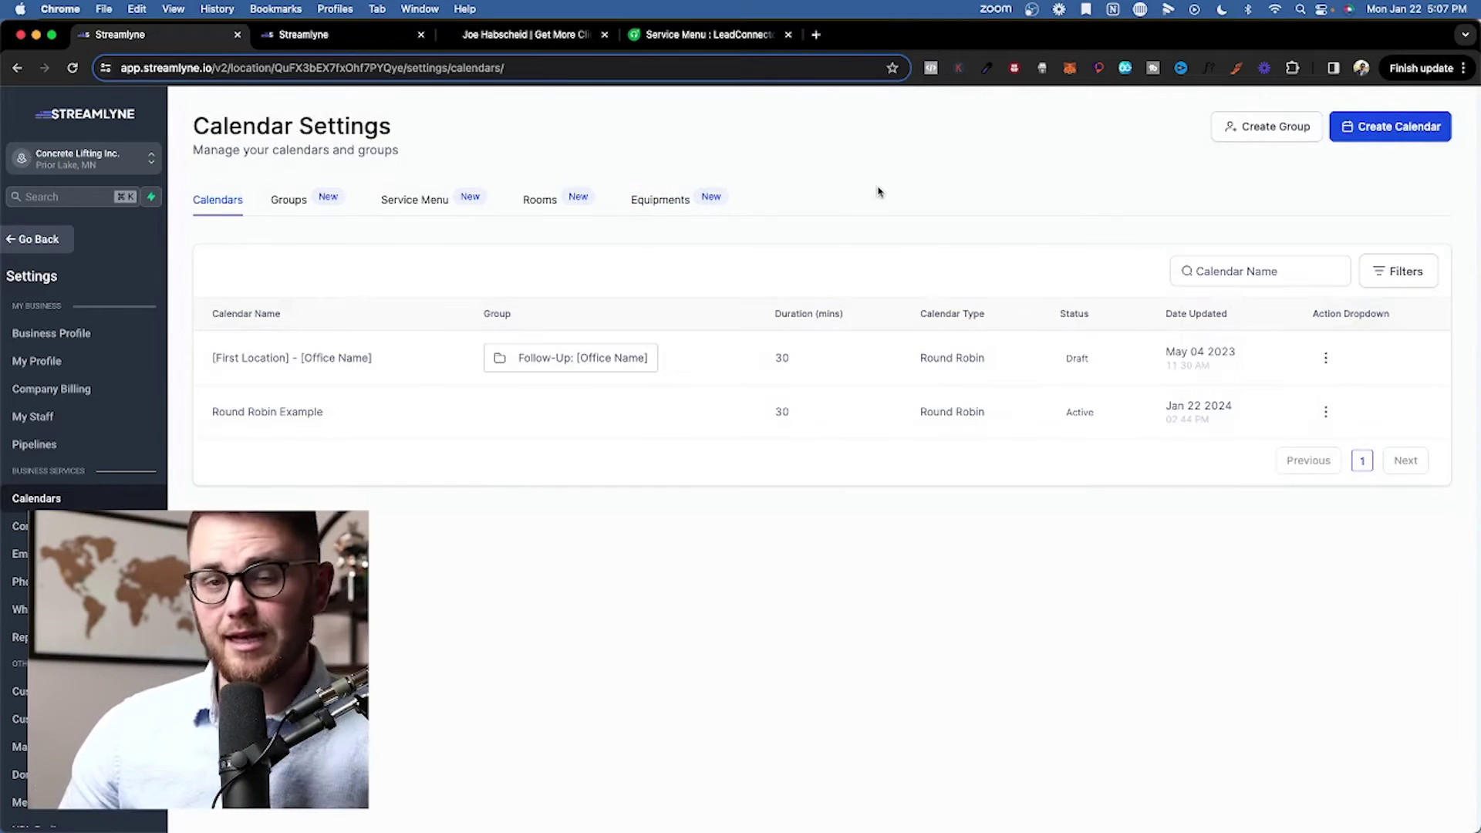
pyautogui.click(1339, 136)
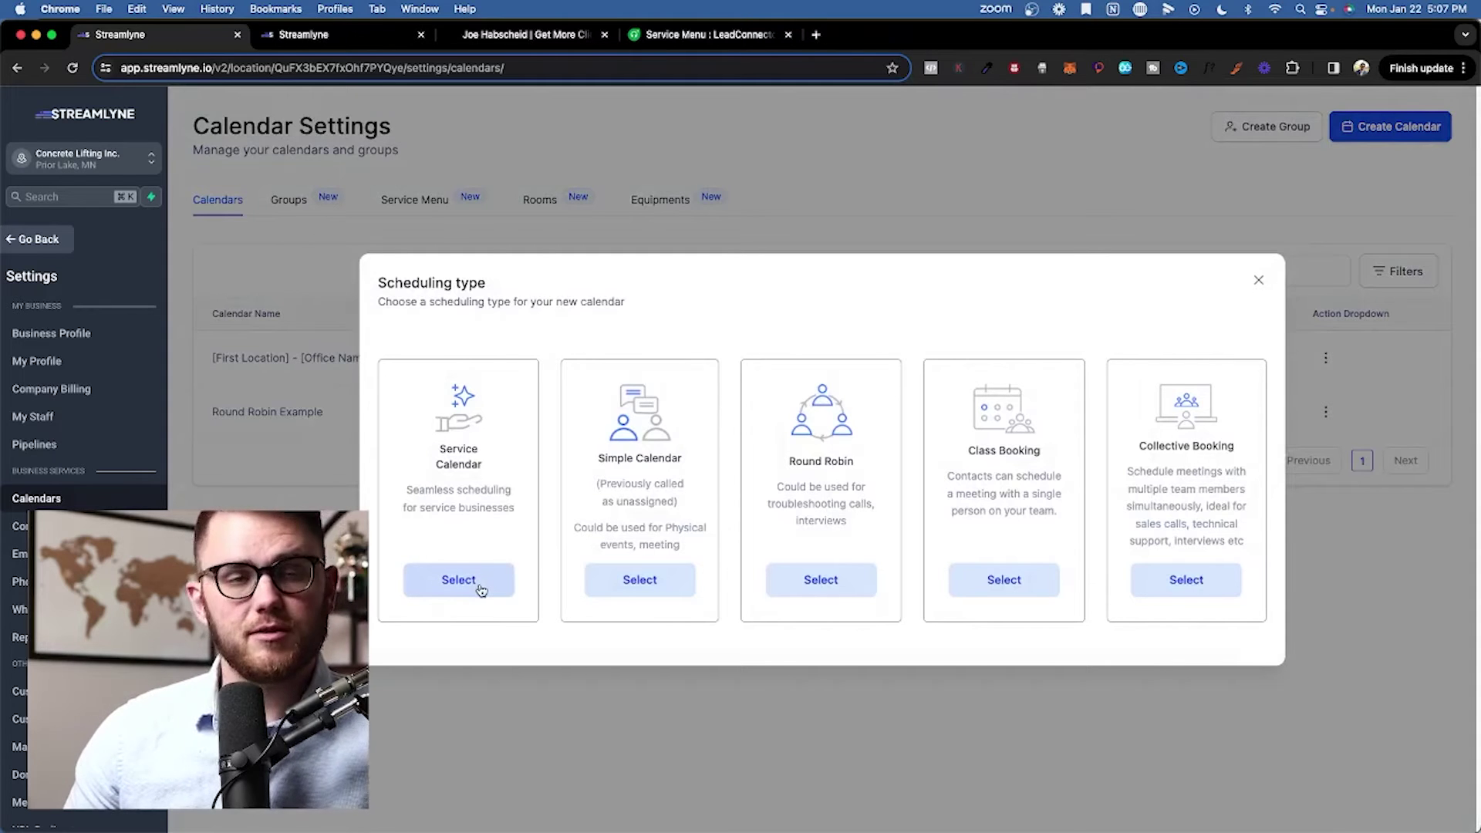
pyautogui.click(479, 589)
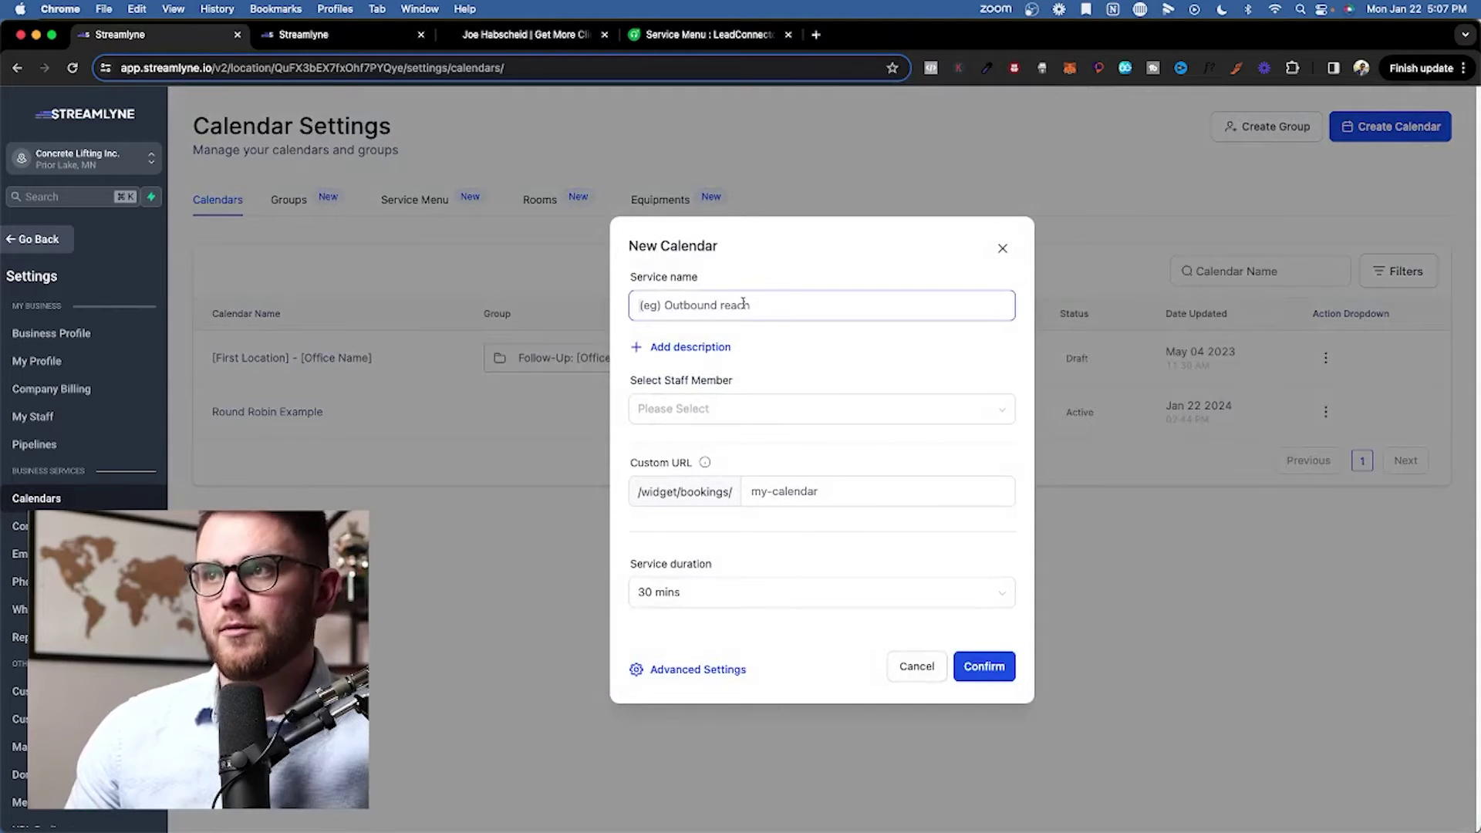
pyautogui.write('Example Servic')
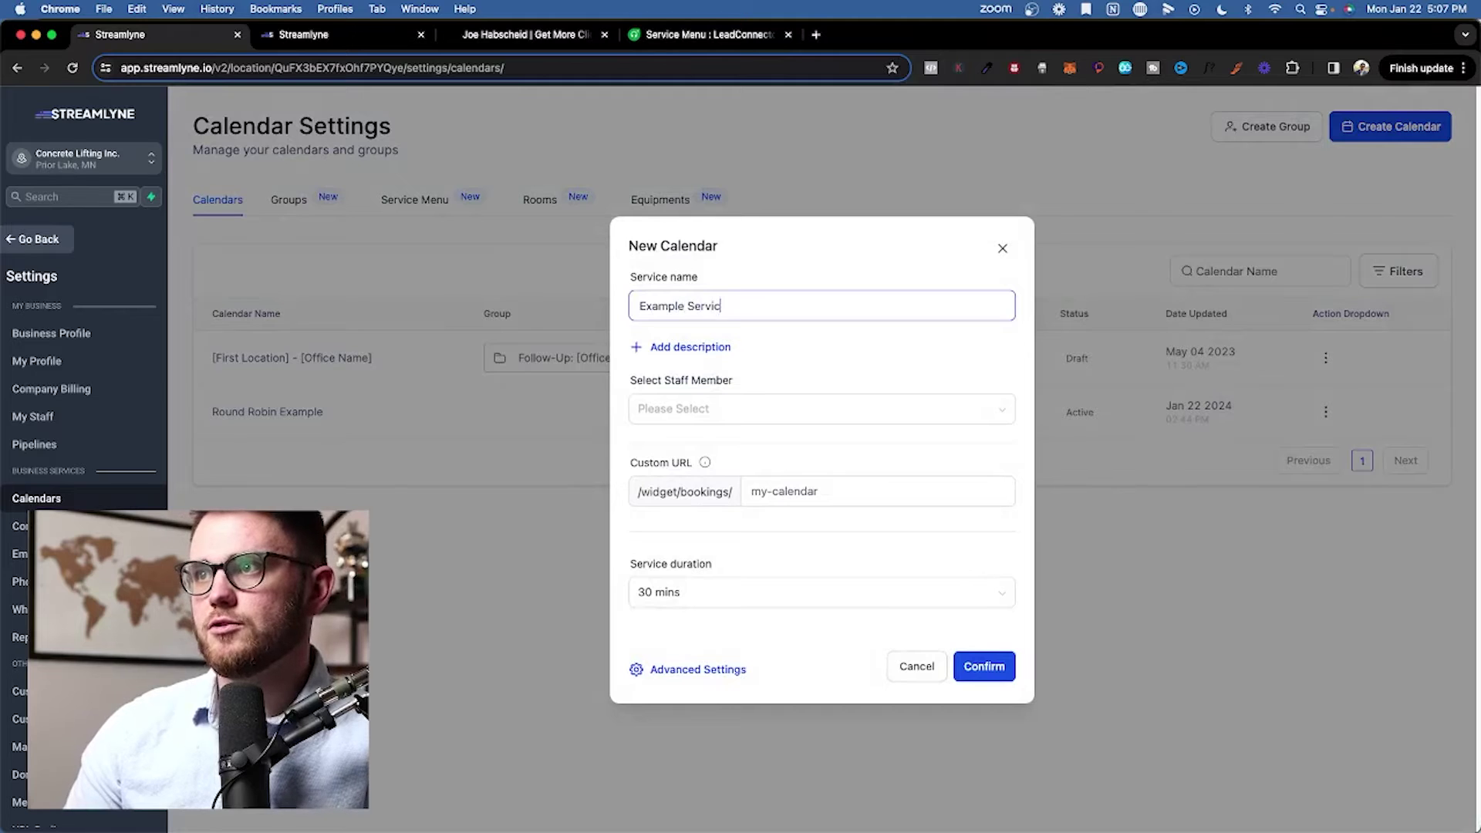
pyautogui.write('e Calendar')
# Assign the first staff member, set URL 'examplenails' and 45-minute duration, and confirm.
pyautogui.click(696, 409)
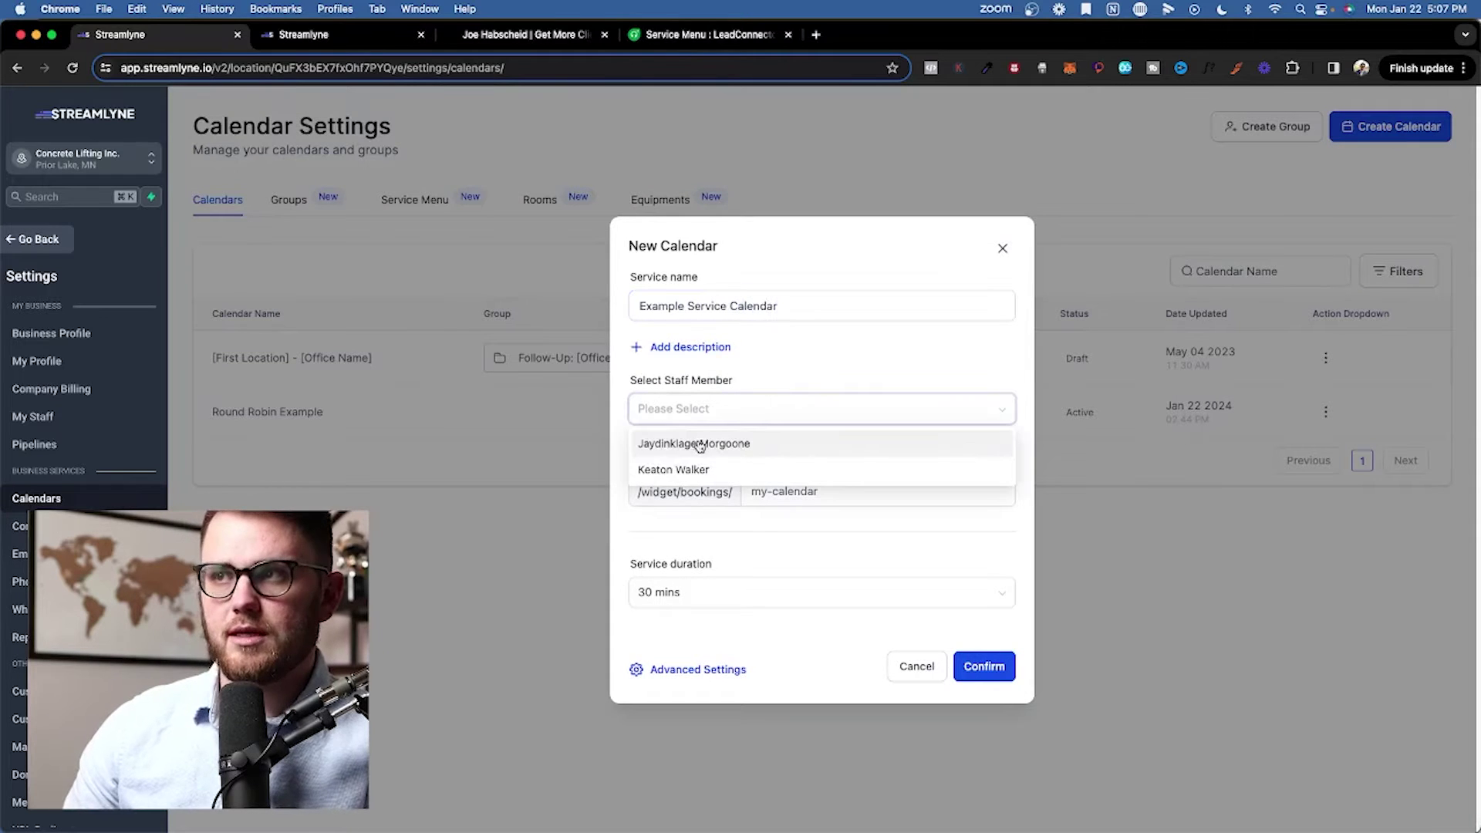
pyautogui.click(699, 445)
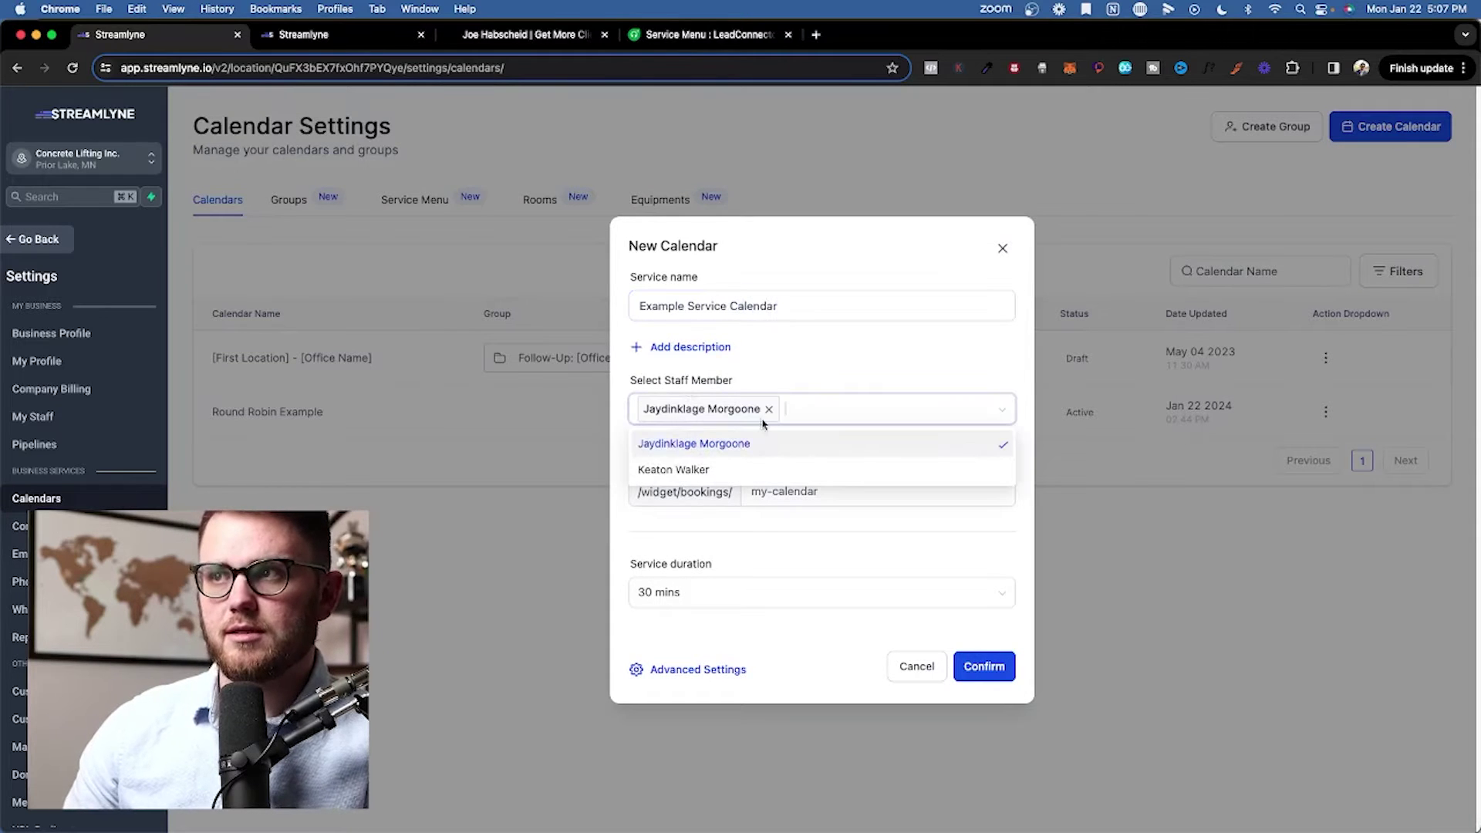
pyautogui.click(818, 525)
pyautogui.click(807, 502)
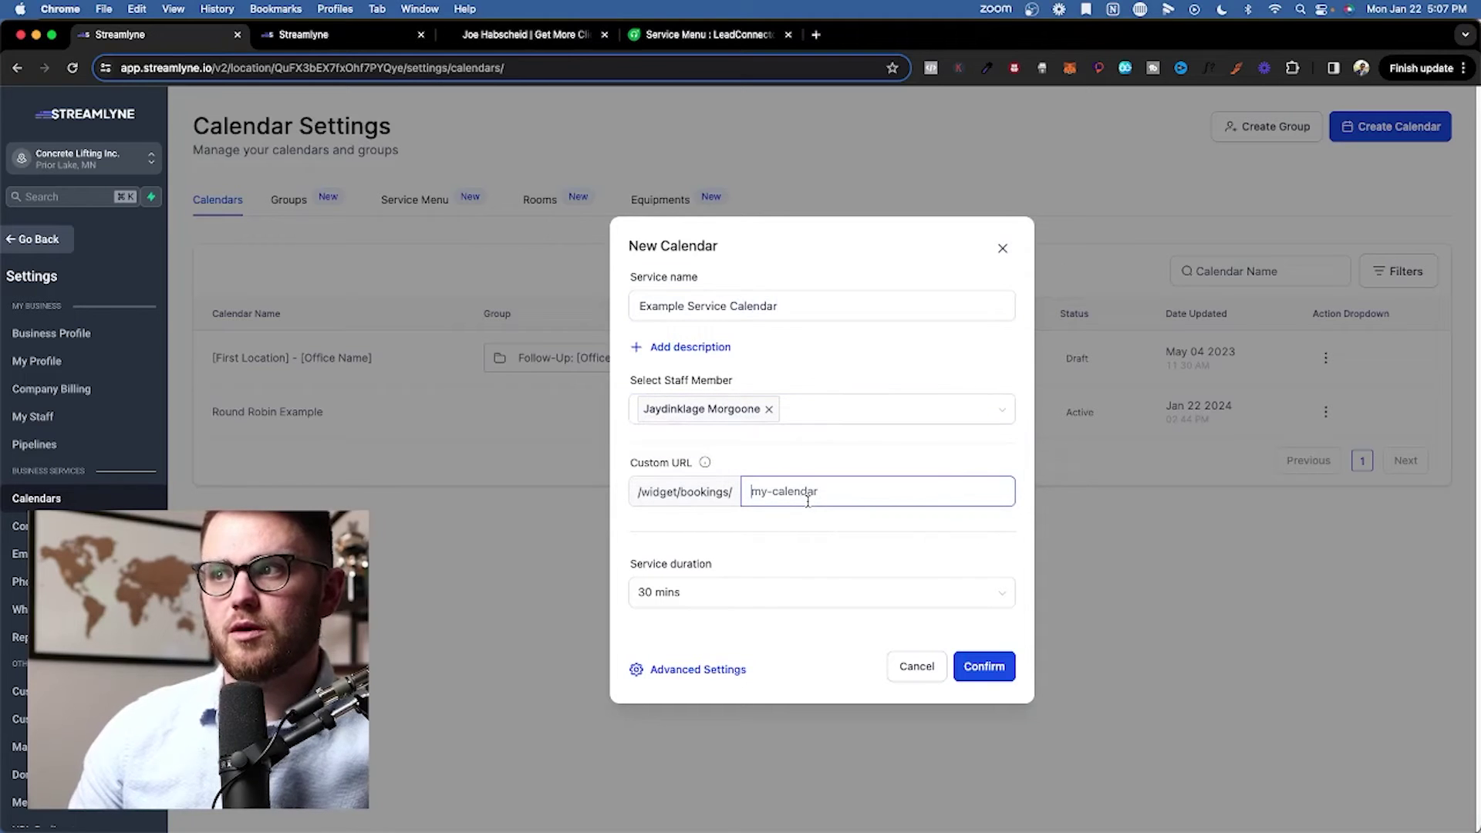
pyautogui.write('examplenails')
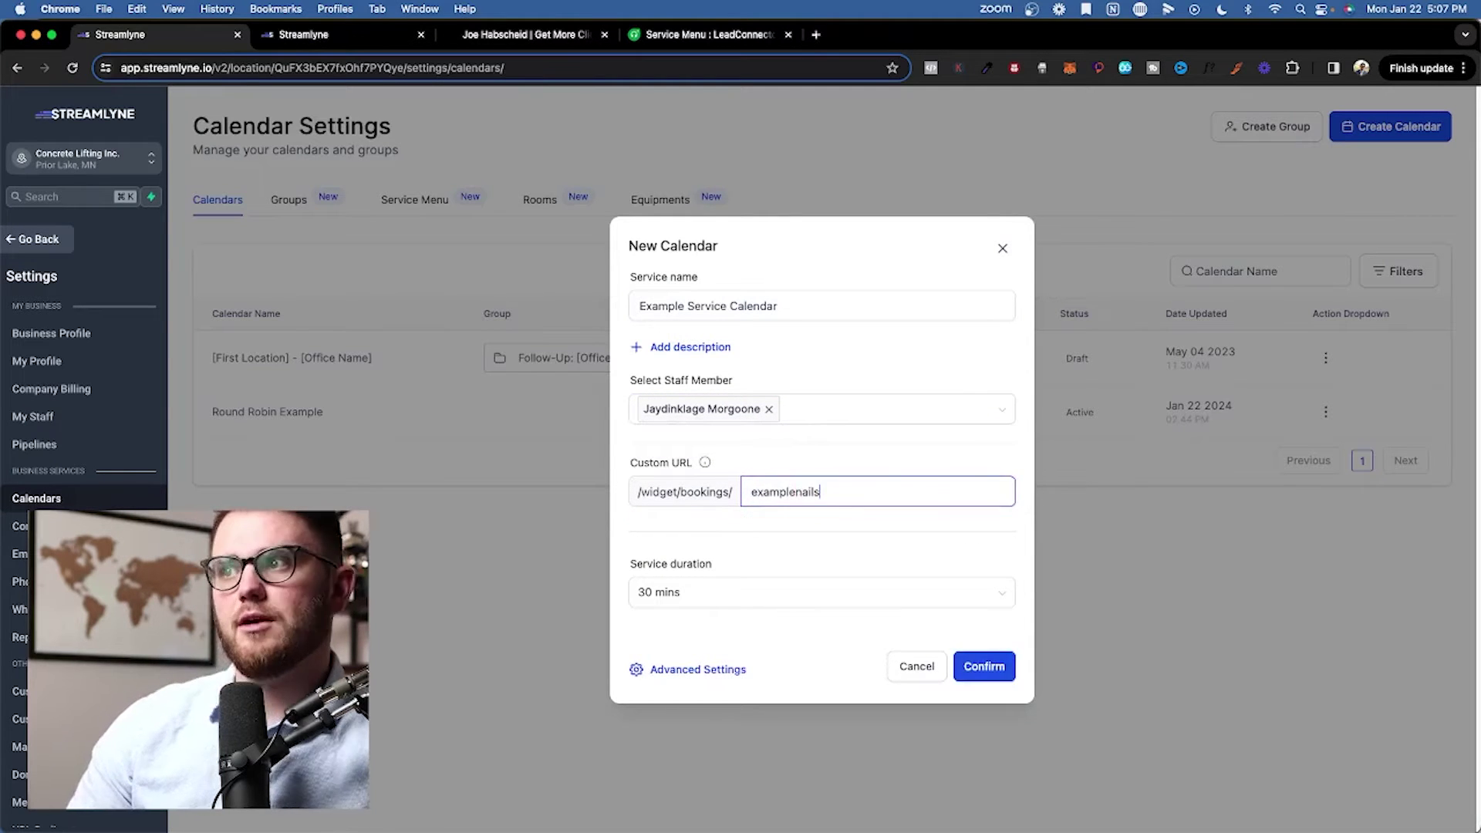
pyautogui.click(823, 601)
pyautogui.click(794, 681)
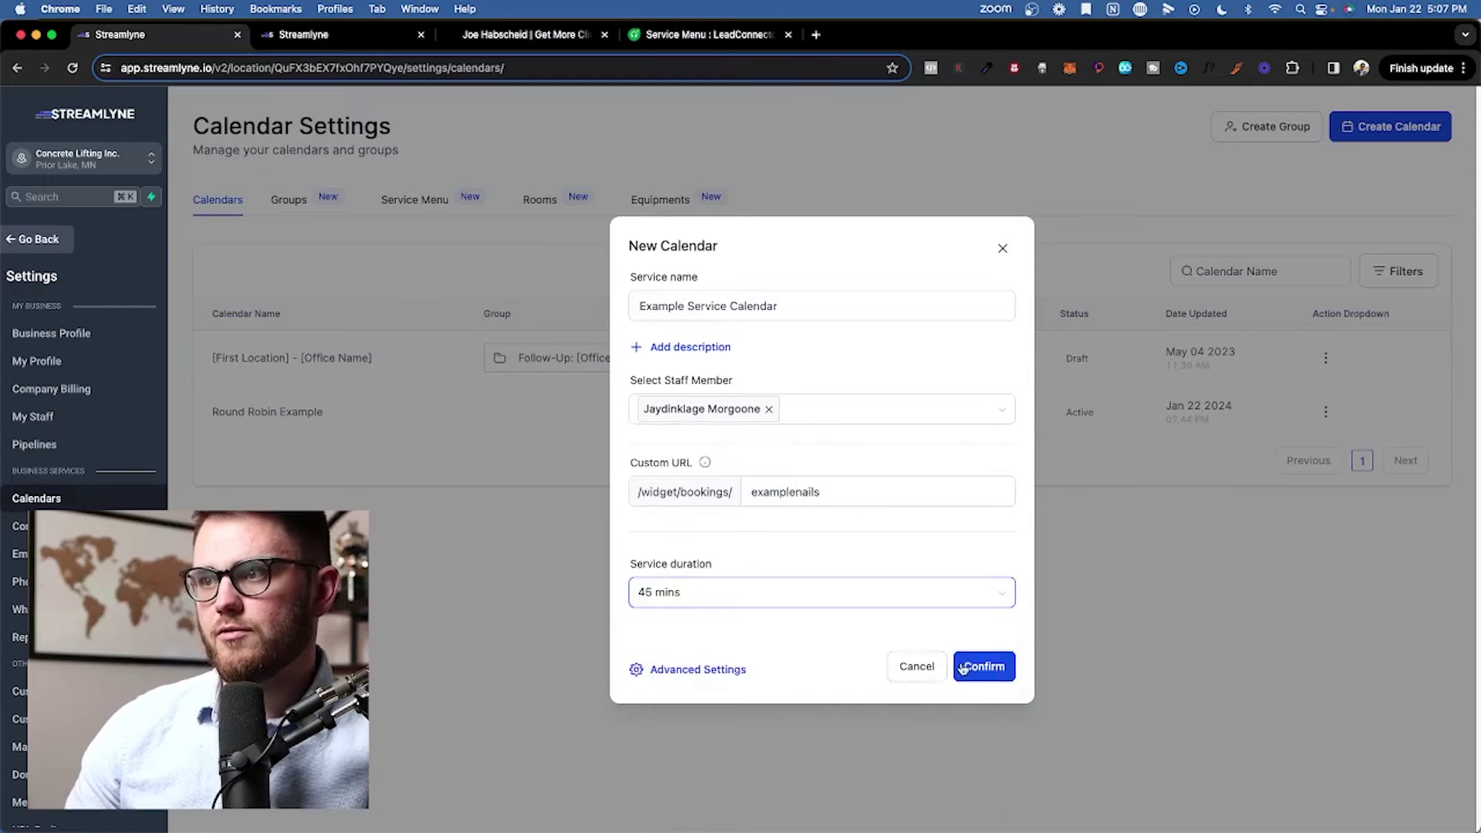
pyautogui.click(978, 668)
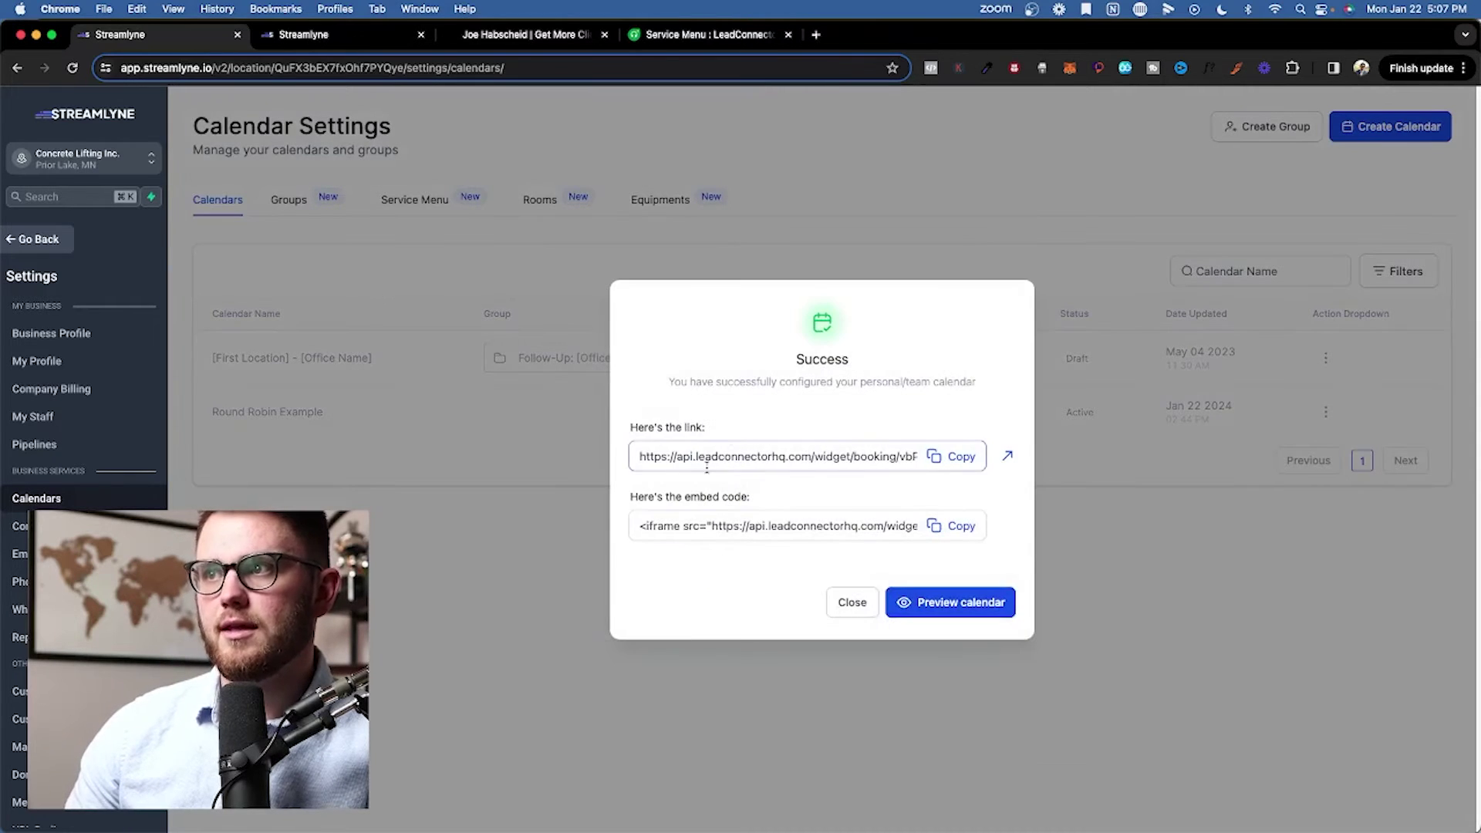
# Preview the new calendar's booking page in a new tab and select its web address.
pyautogui.click(1008, 459)
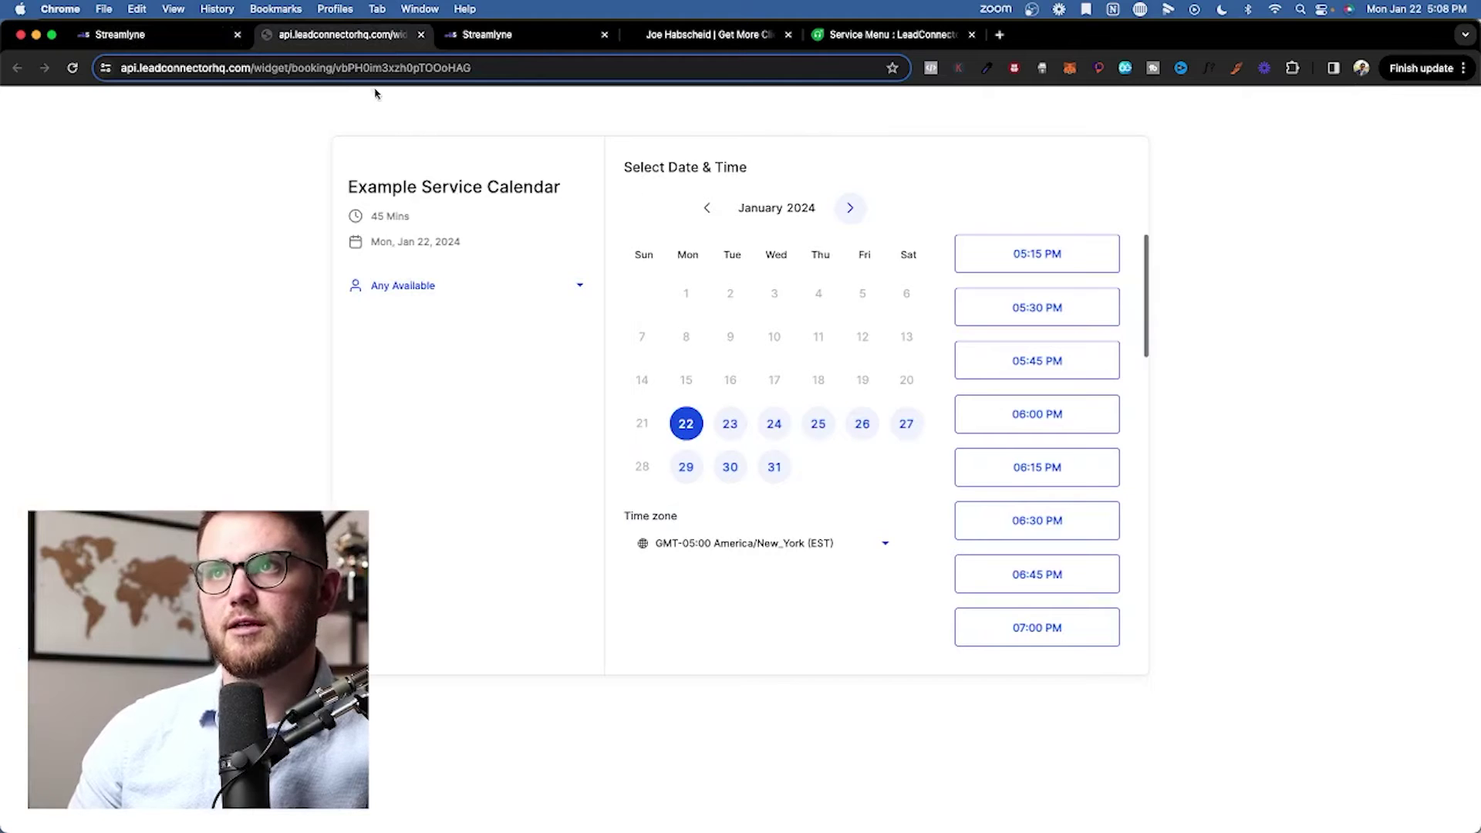
pyautogui.moveTo(130, 69); pyautogui.dragTo(351, 70)
pyautogui.press('super+alt+Left')
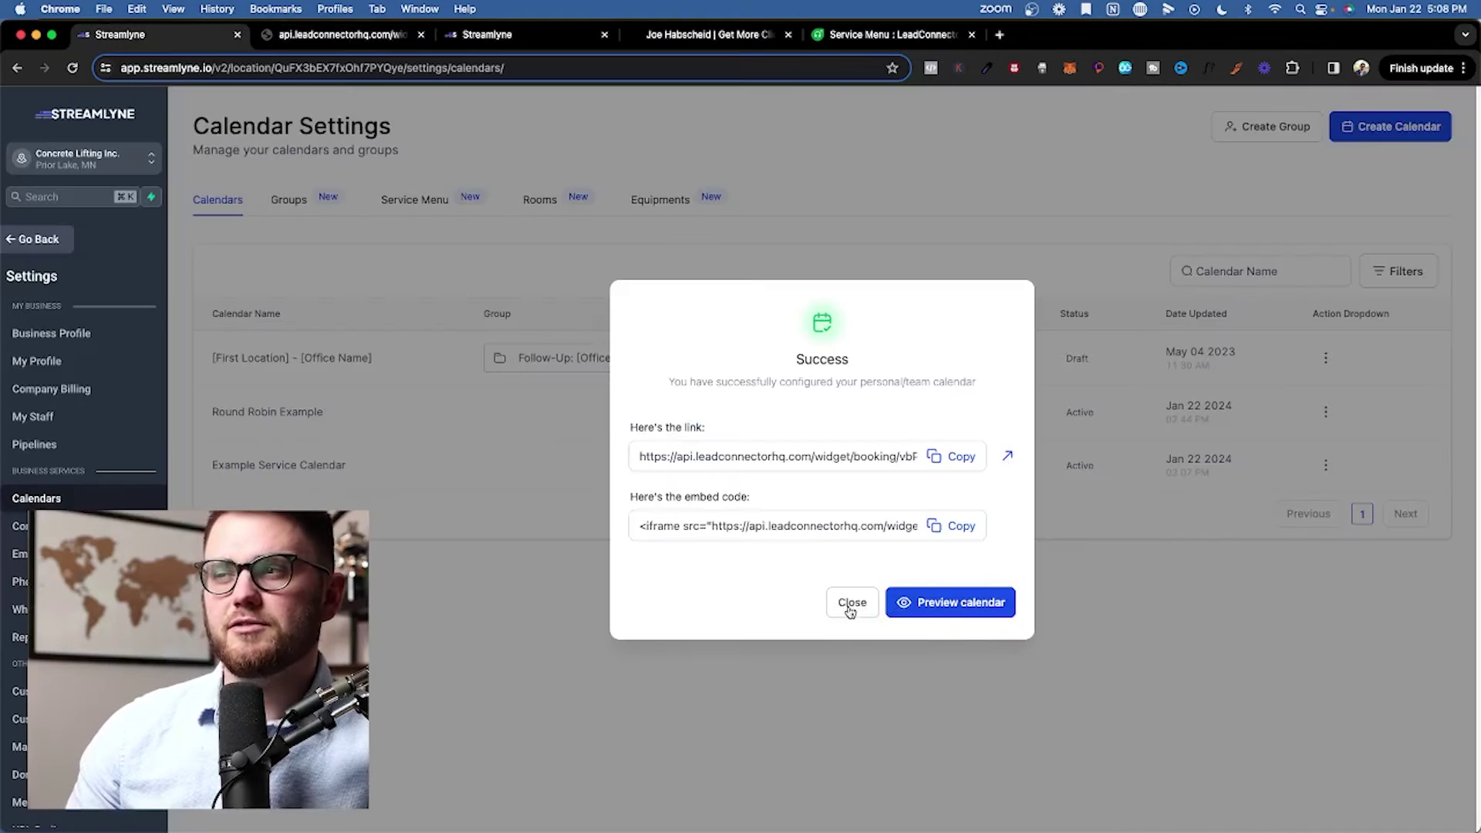
# Dismiss the success message and edit Example Service Calendar.
pyautogui.click(854, 607)
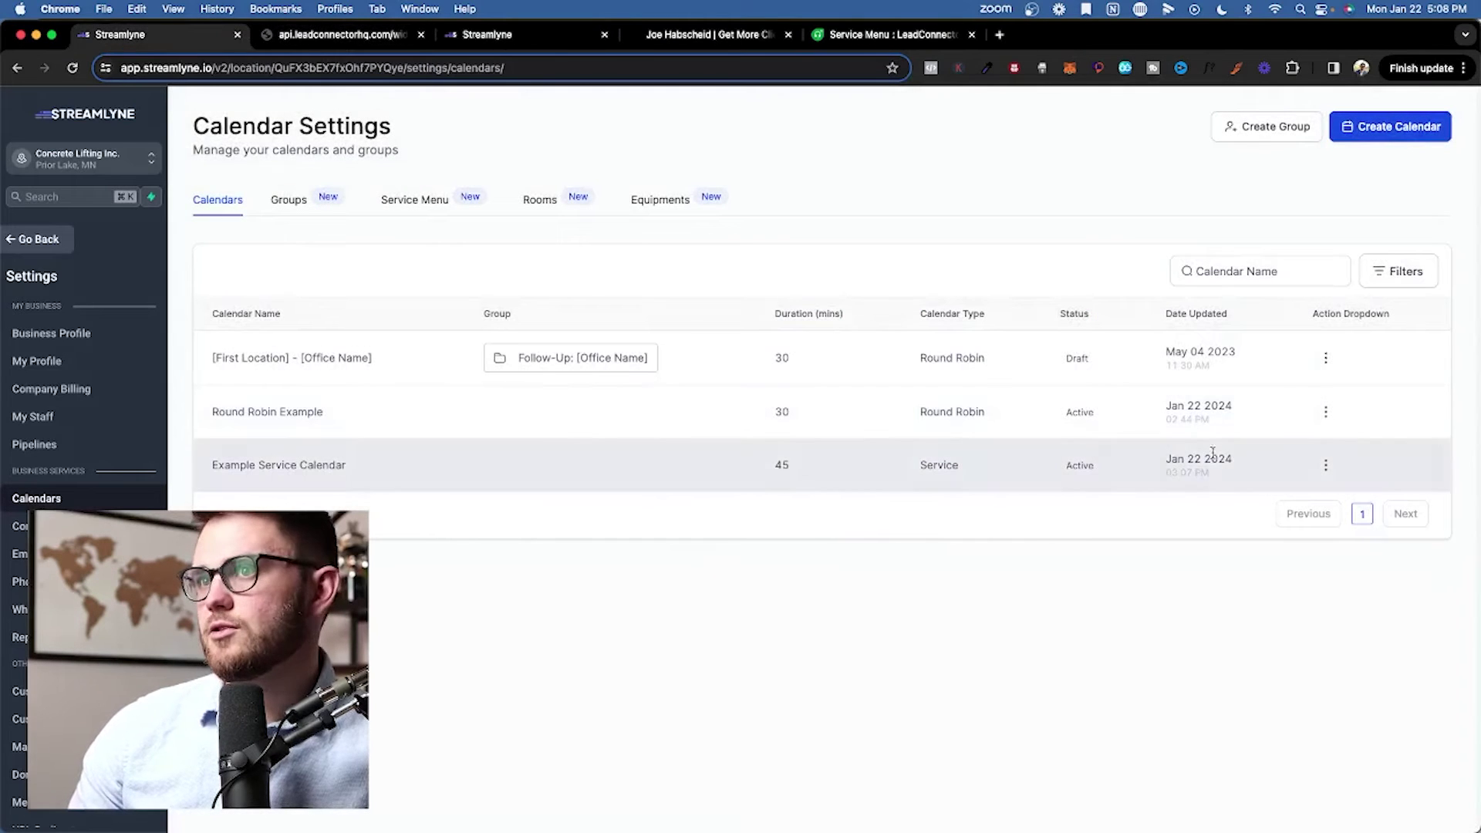
pyautogui.click(1326, 465)
pyautogui.click(1311, 496)
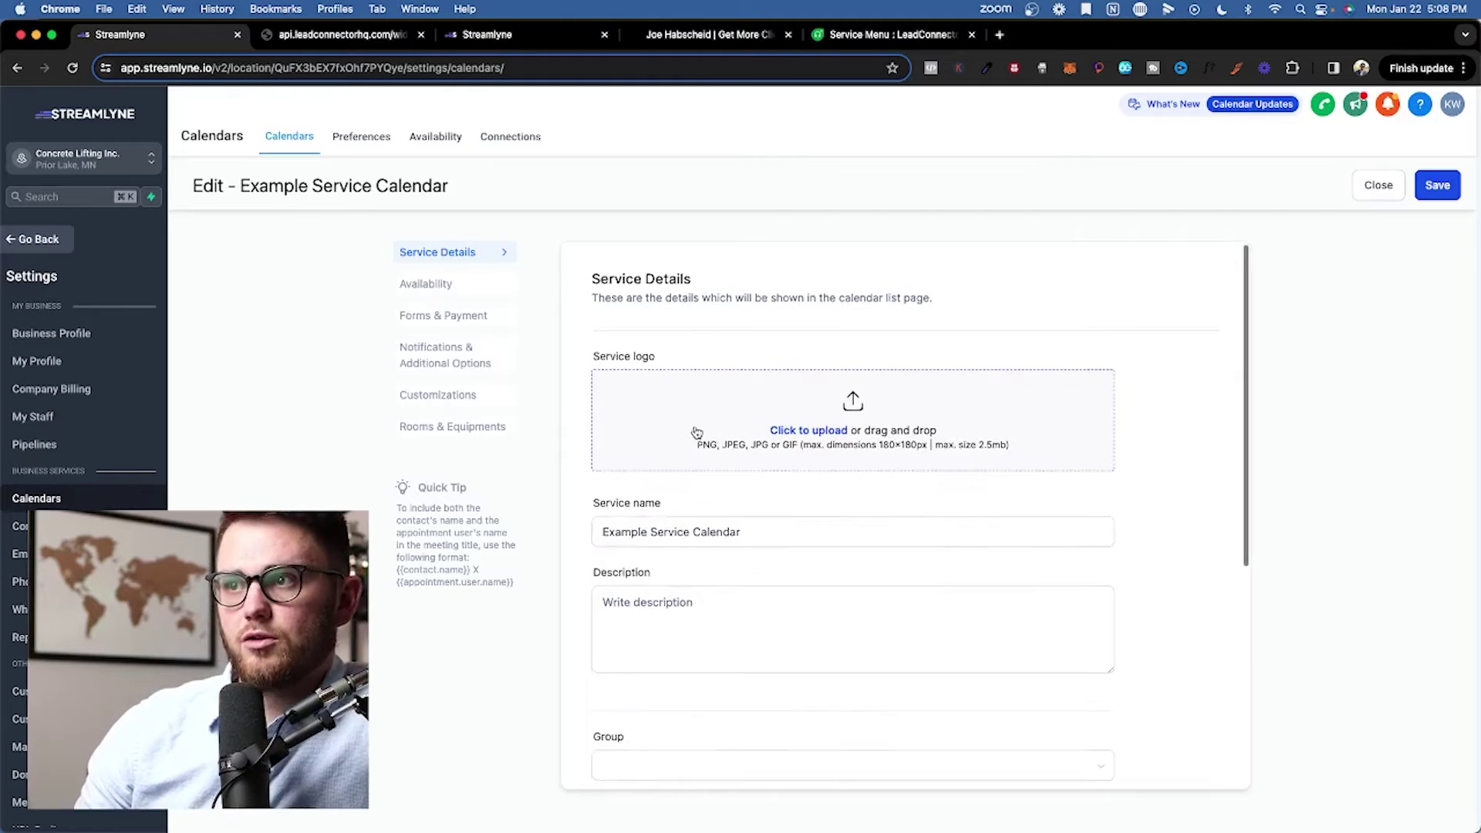
# Make the invite title '{{contact.name}} Nail Appointment', leaving the group unset, and save.
pyautogui.scroll(-3, 690, 417)
pyautogui.scroll(-2, 683, 380)
pyautogui.click(595, 391)
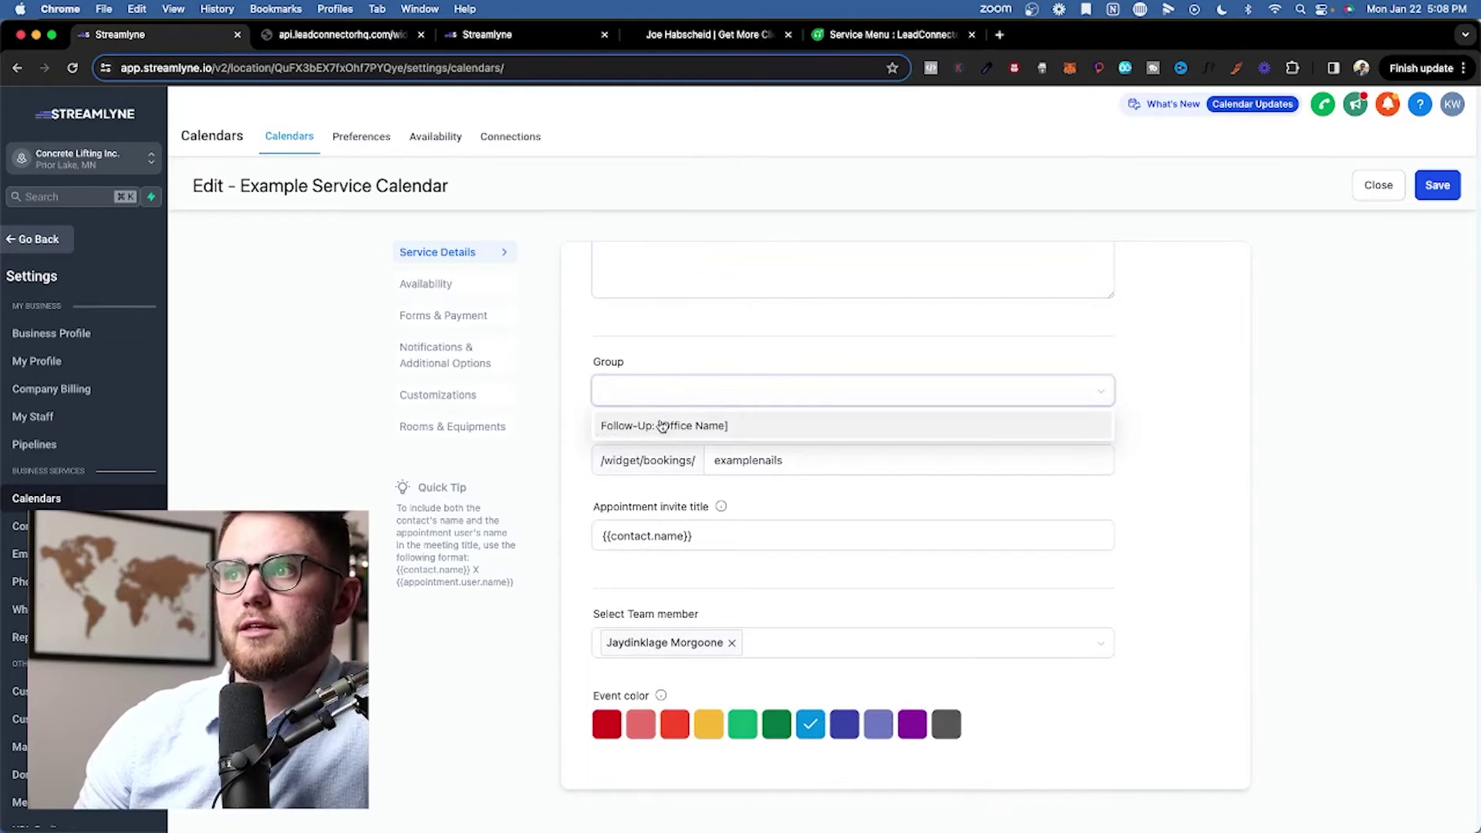
pyautogui.click(581, 356)
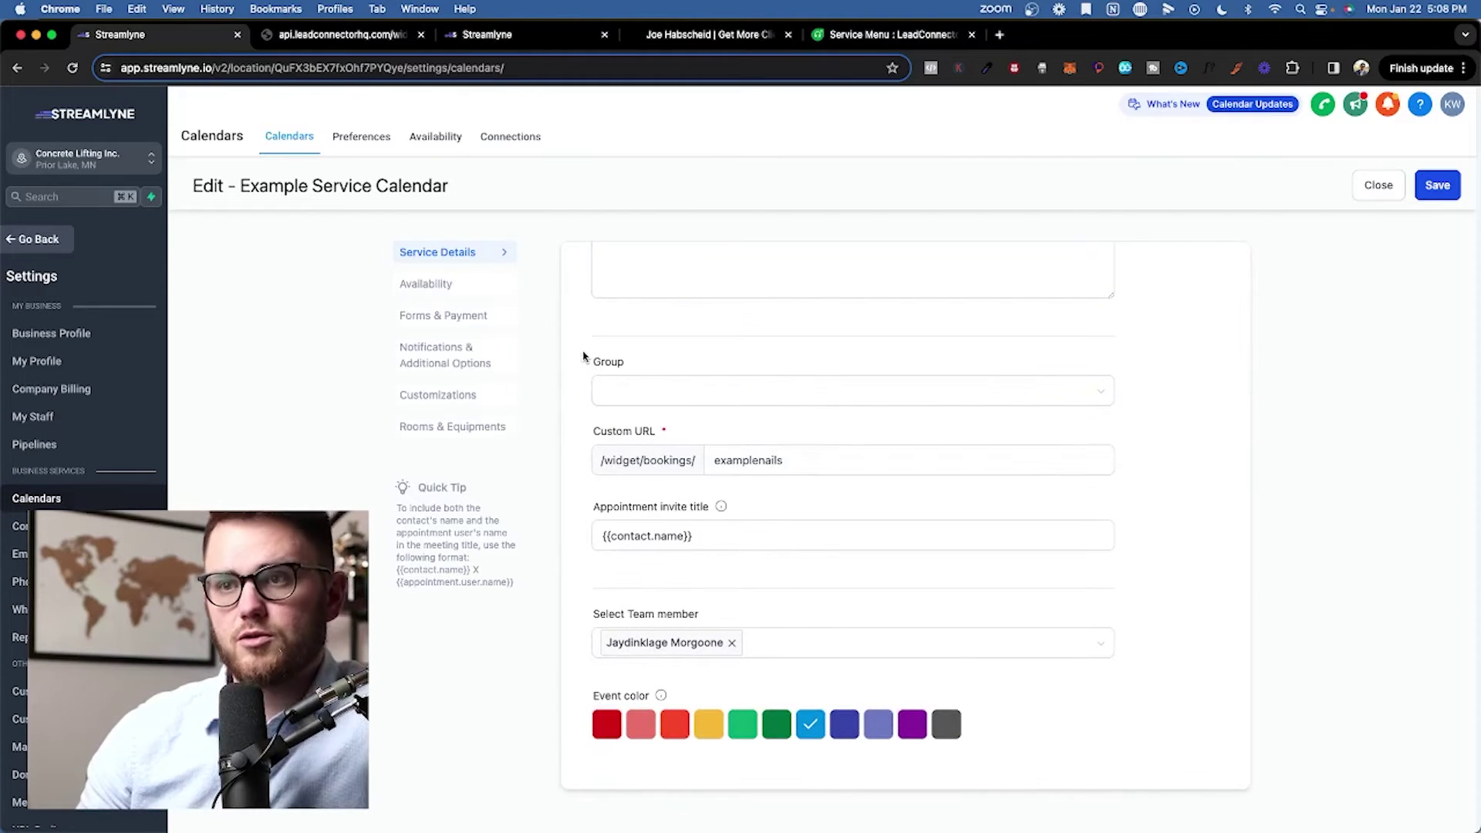
pyautogui.click(748, 529)
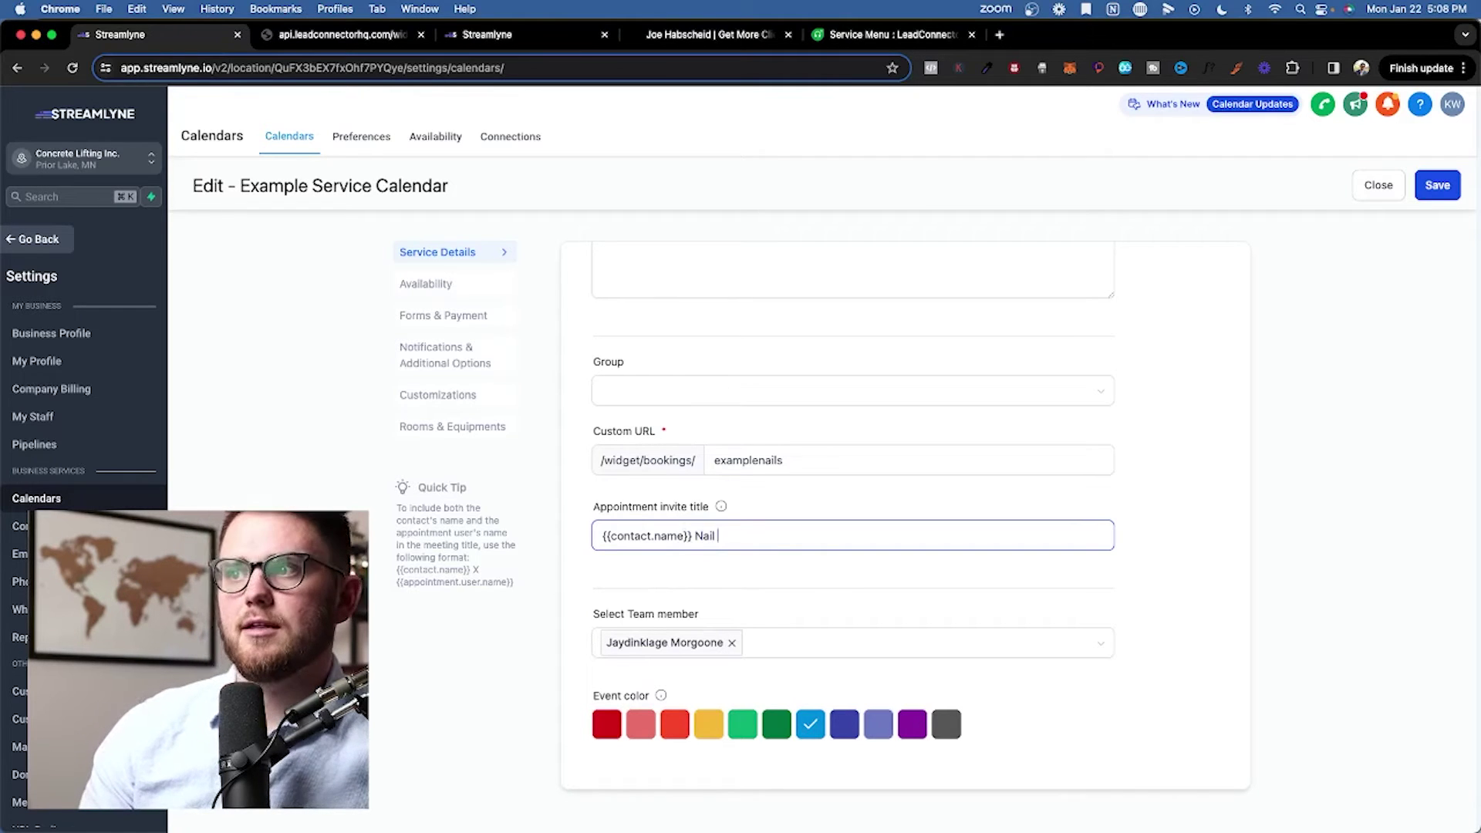
pyautogui.write('Nail Appointment')
pyautogui.click(676, 654)
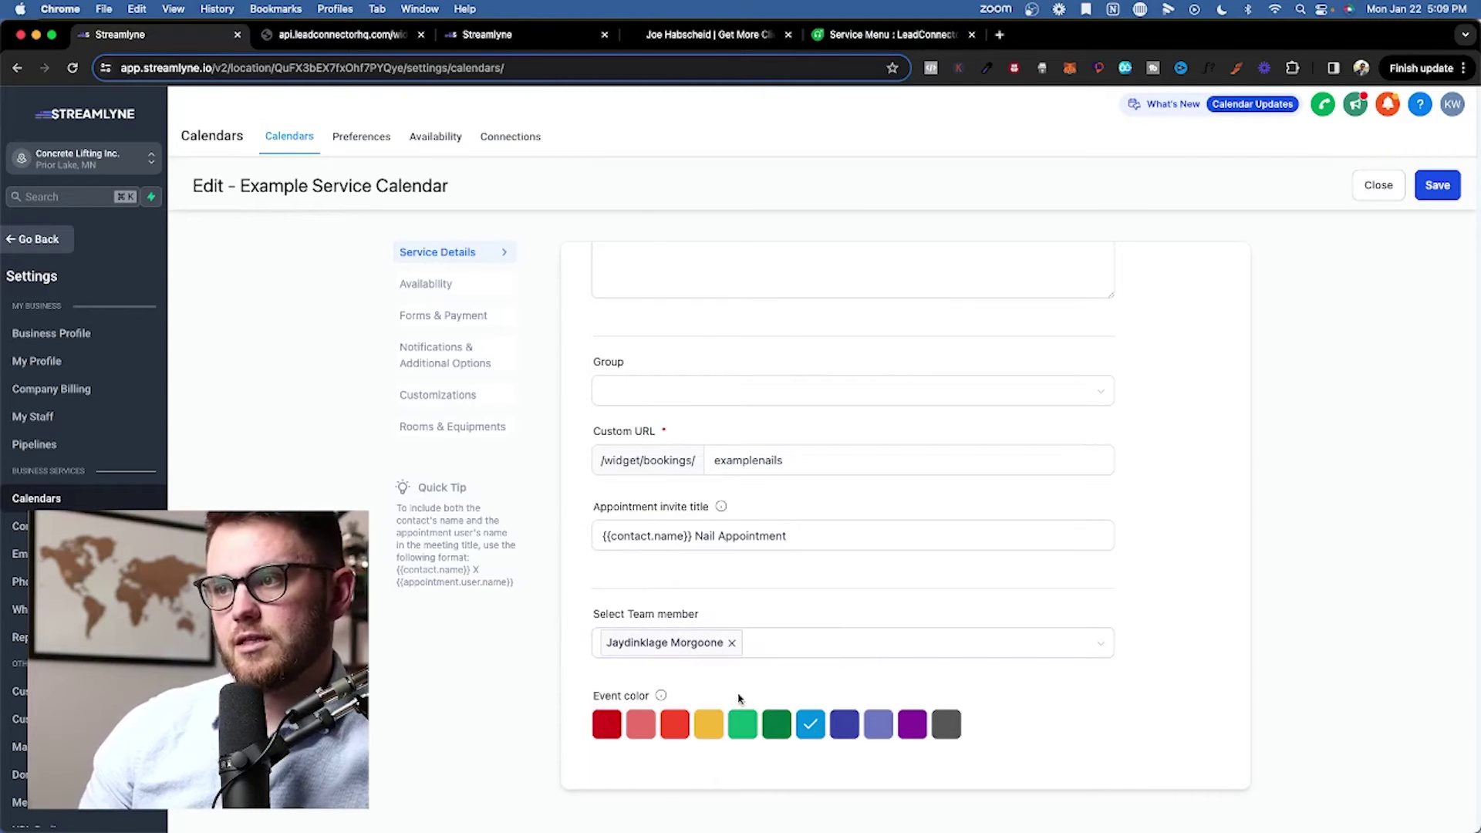
pyautogui.click(1444, 185)
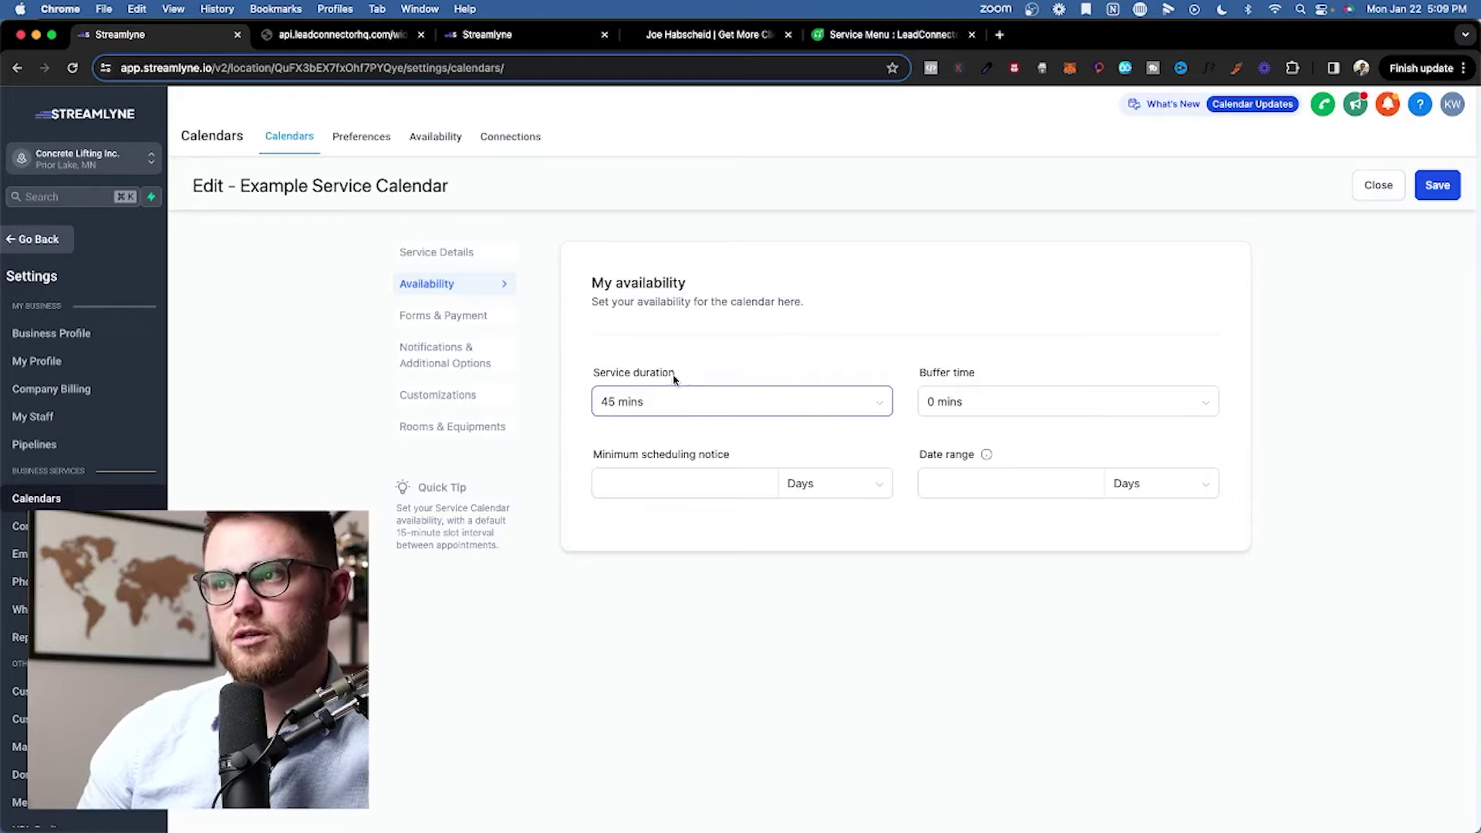
# Review buffer time (0 mins), scheduling notice and date range (Days) unchanged, then go to Forms & Payment.
pyautogui.click(1080, 405)
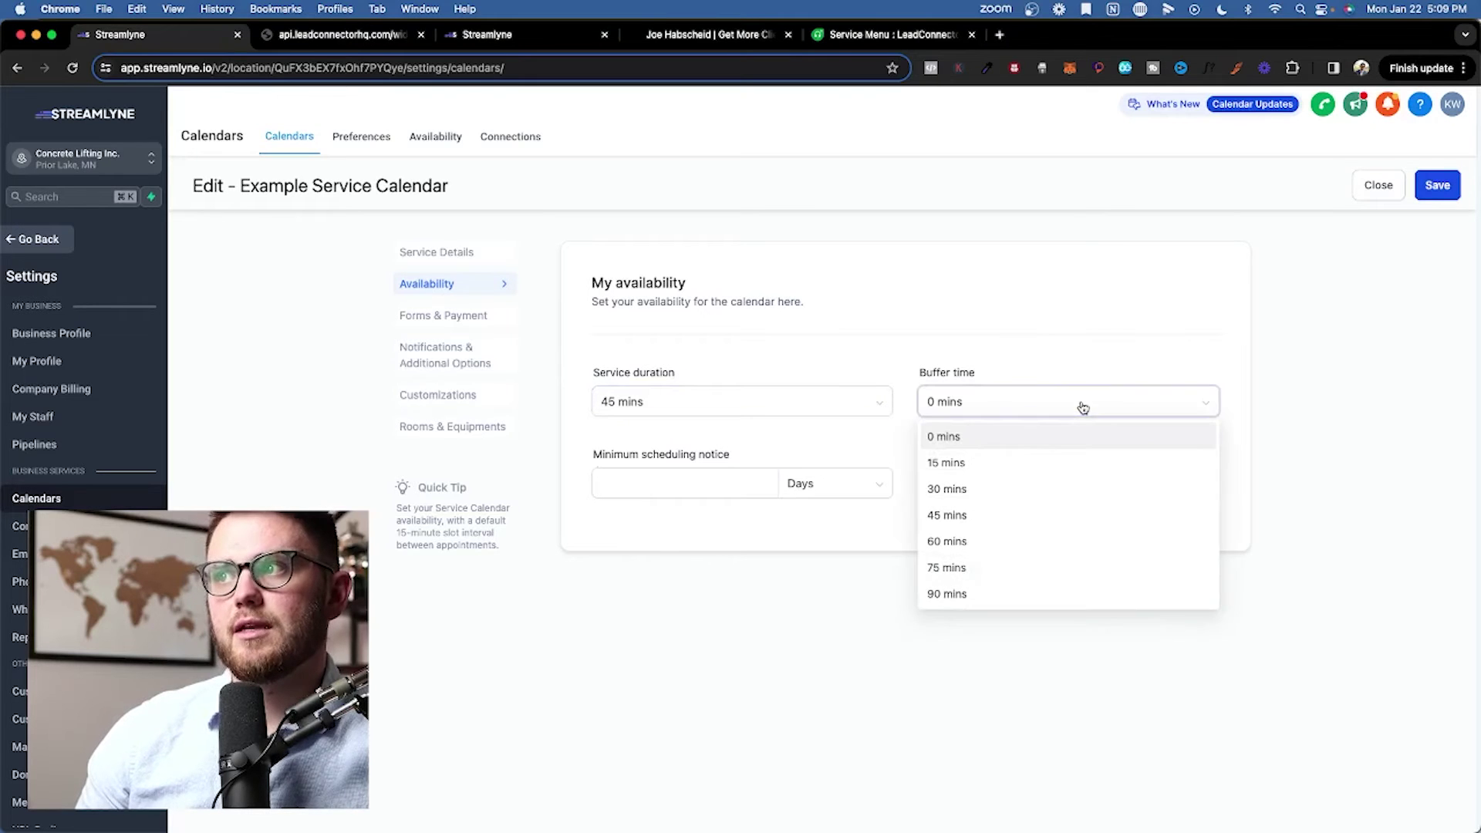
pyautogui.click(1043, 355)
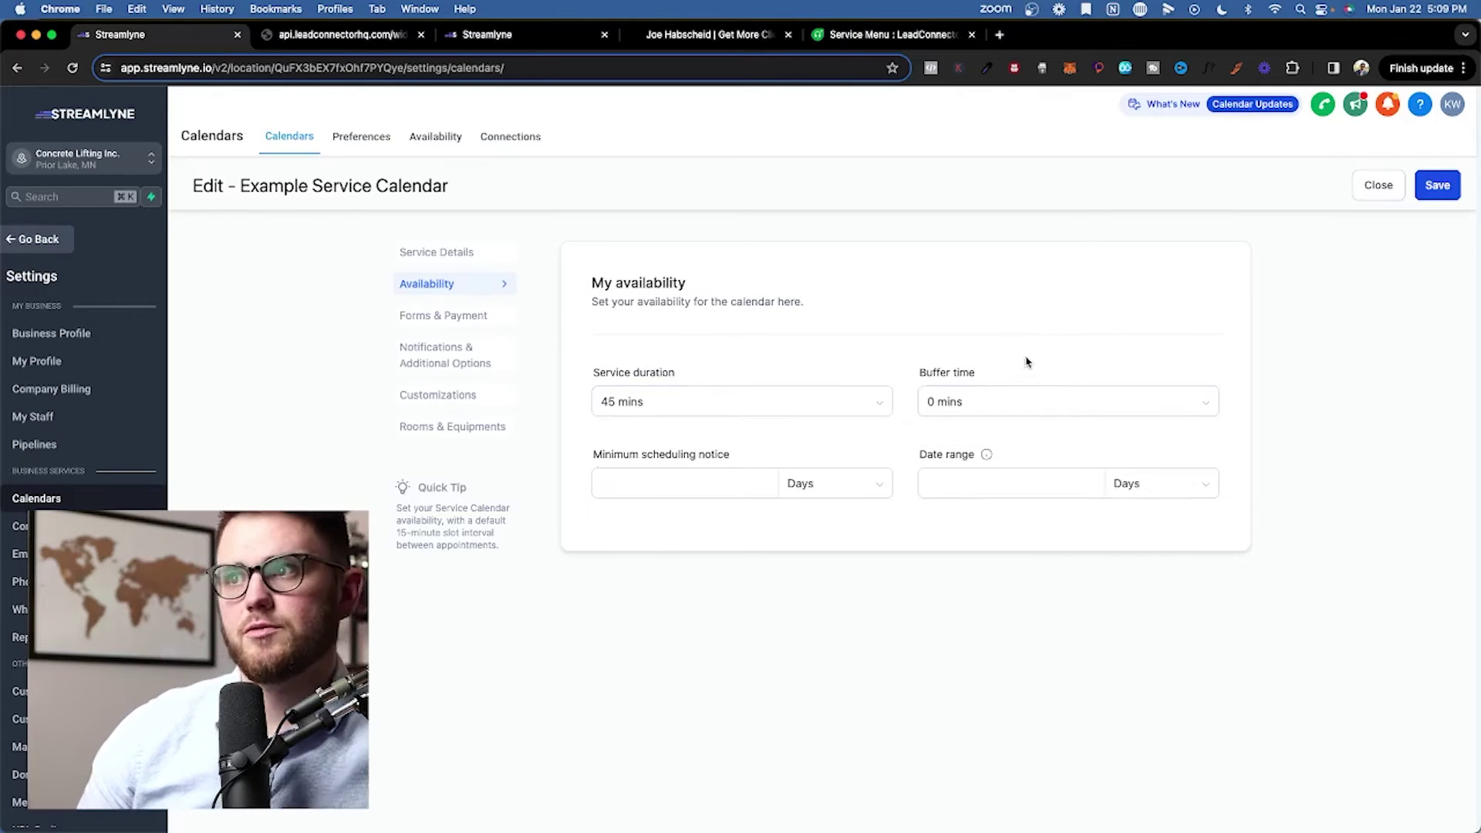
pyautogui.click(691, 494)
pyautogui.moveTo(988, 458)
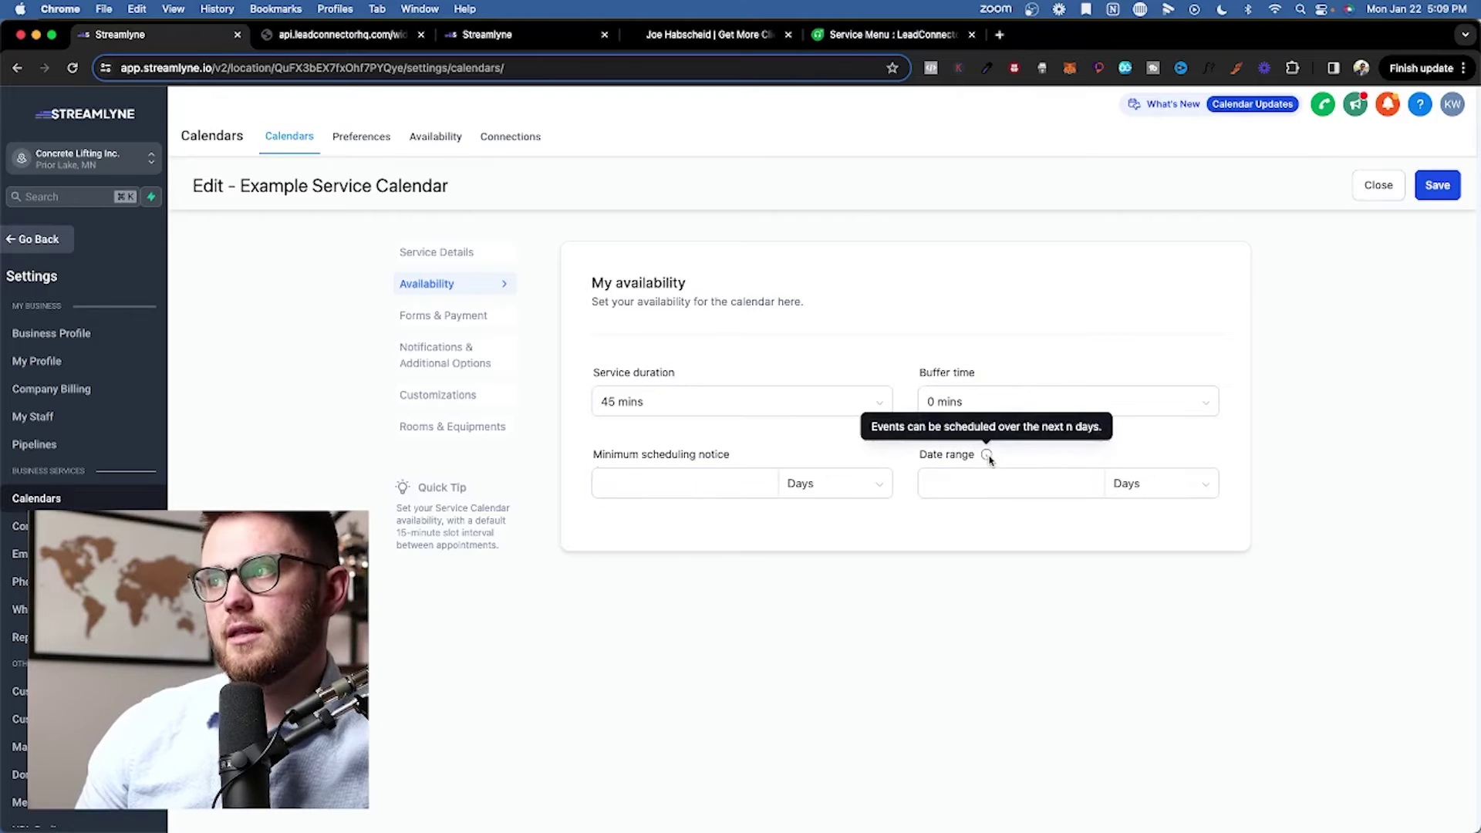
pyautogui.click(1138, 488)
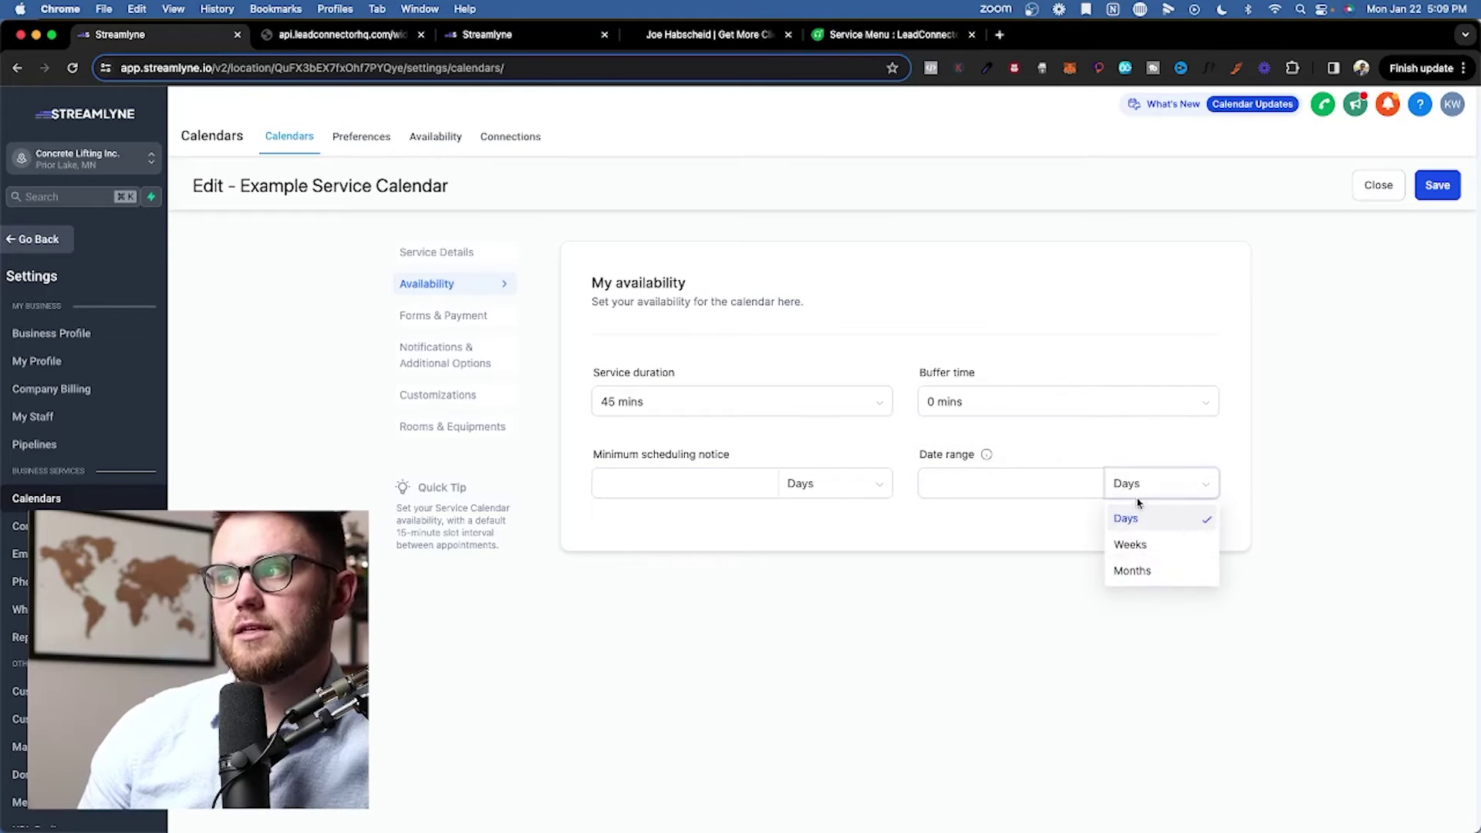
pyautogui.click(1127, 444)
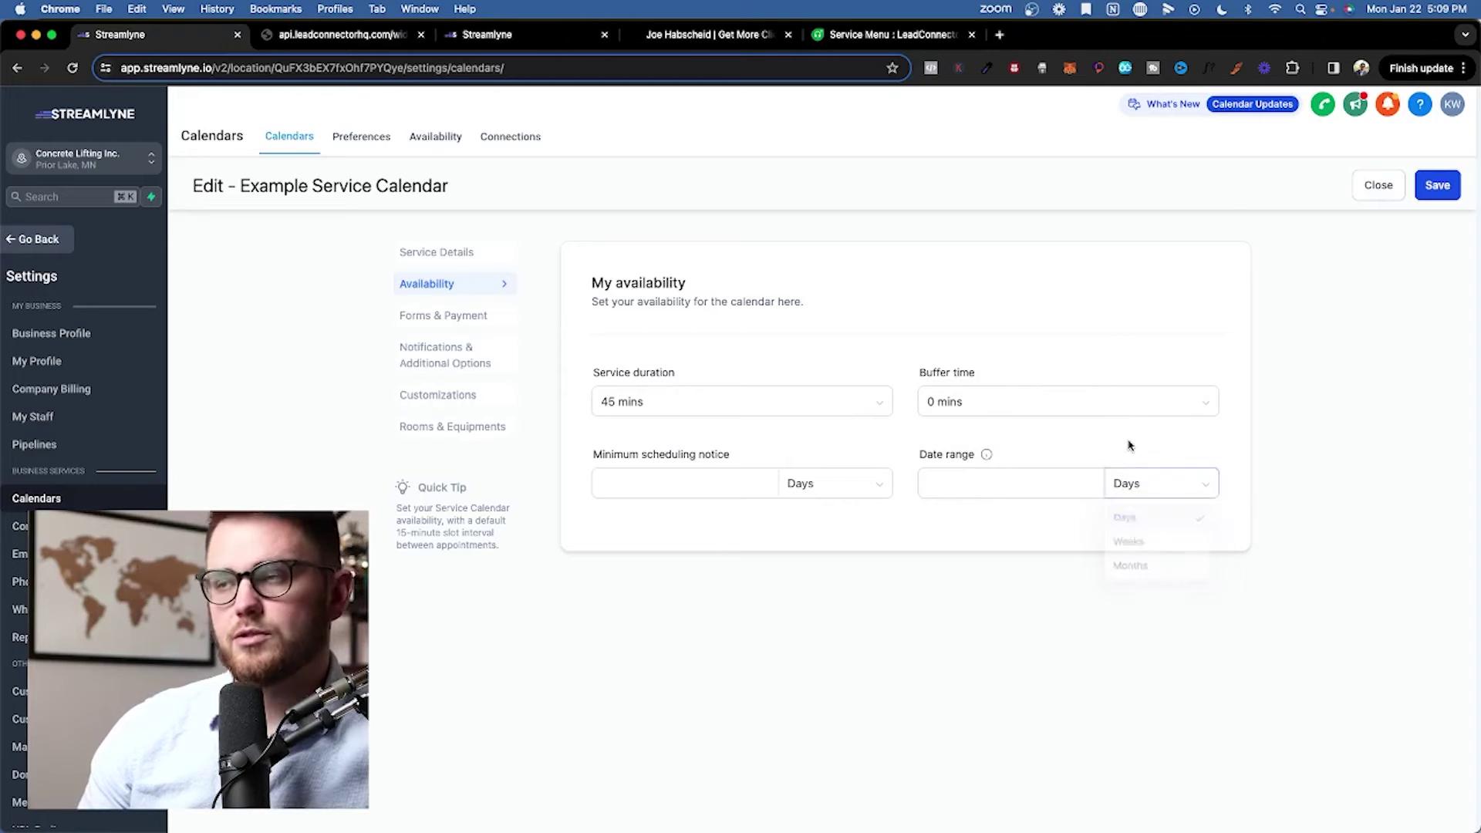
pyautogui.click(946, 494)
pyautogui.click(443, 315)
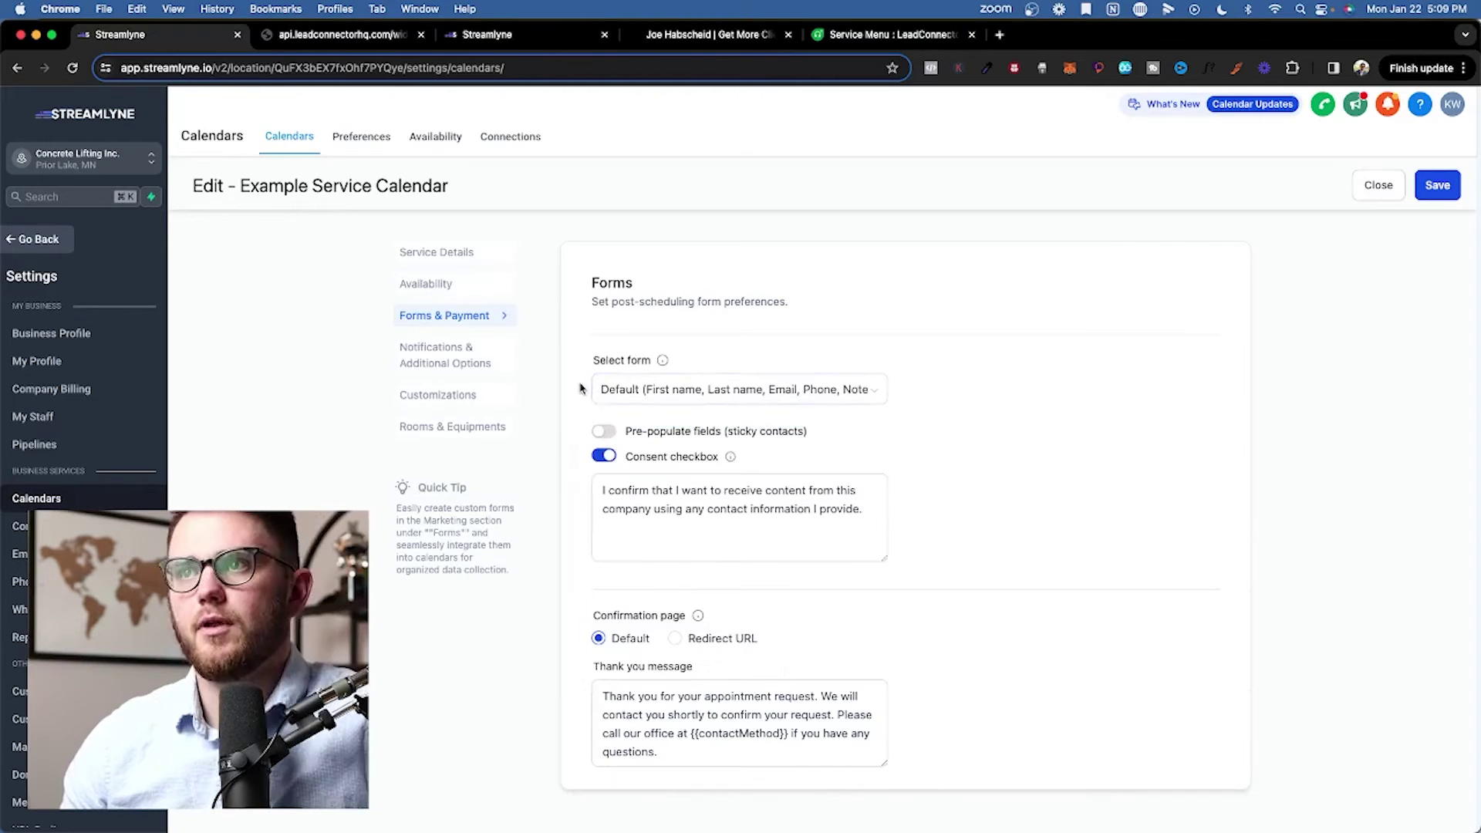
# Keep the Default booking form and turn on pre-populating fields for known contacts.
pyautogui.click(641, 388)
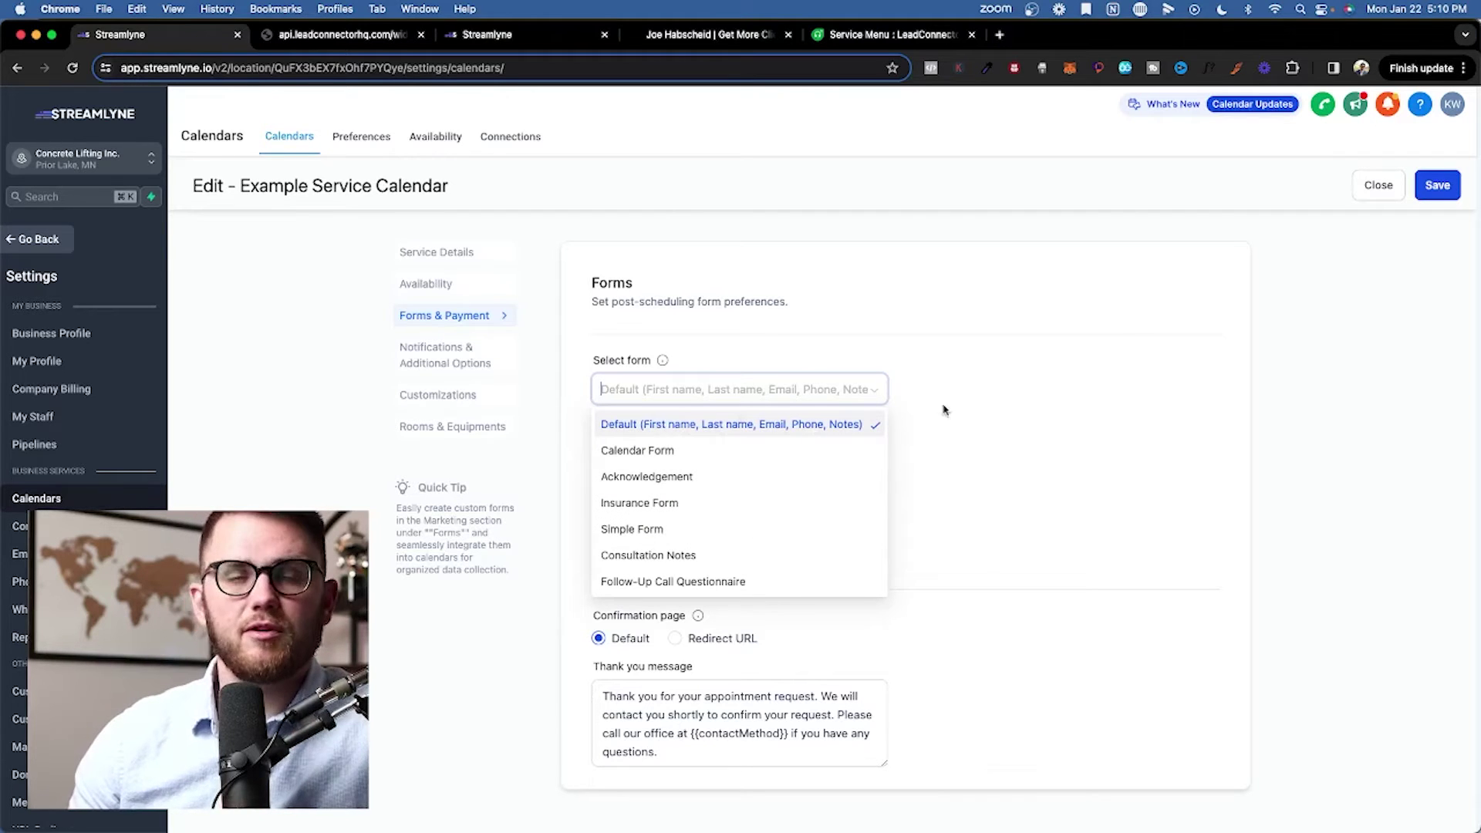
pyautogui.click(1111, 390)
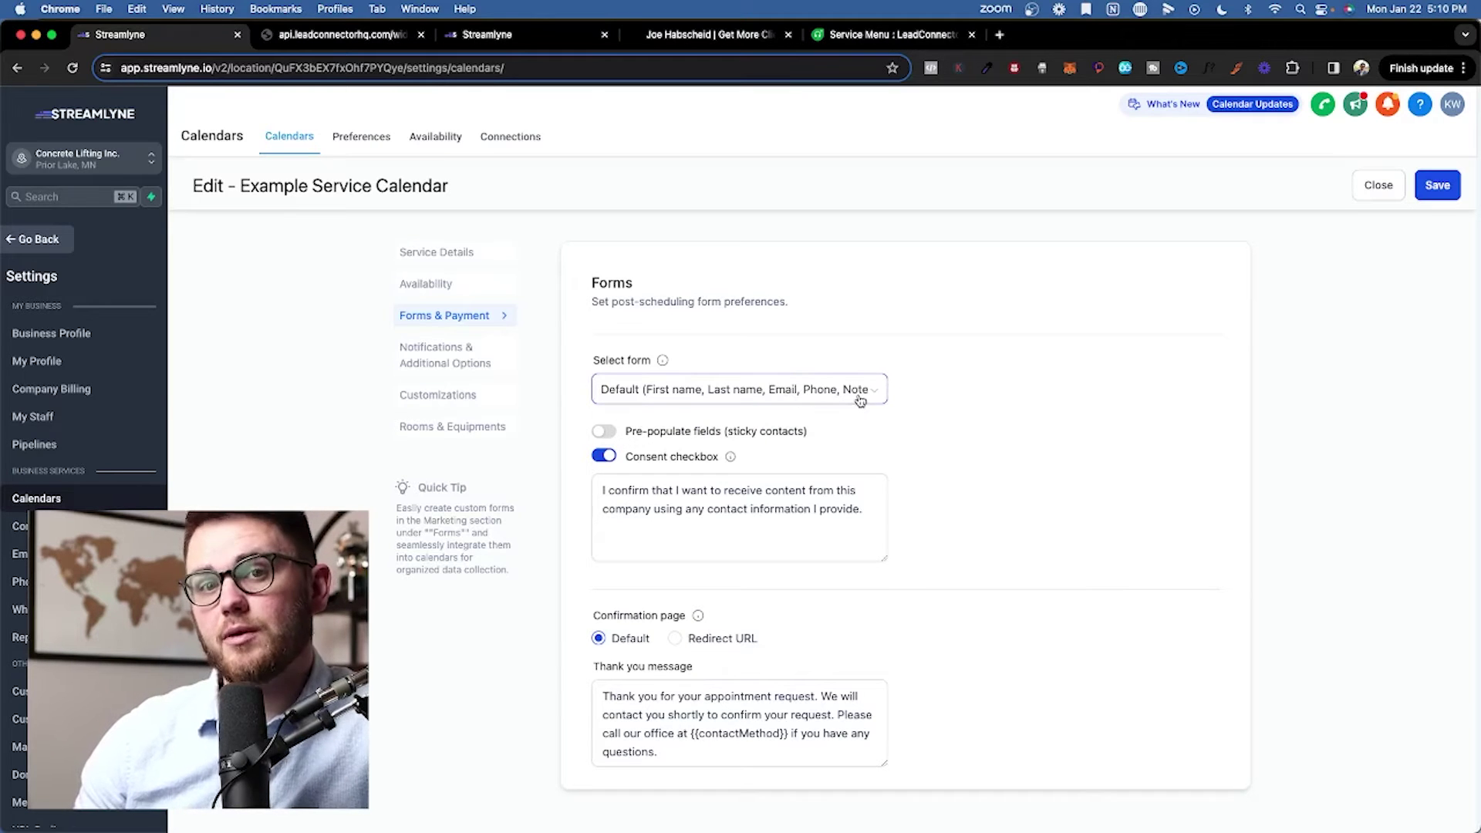
pyautogui.scroll(-3, 706, 402)
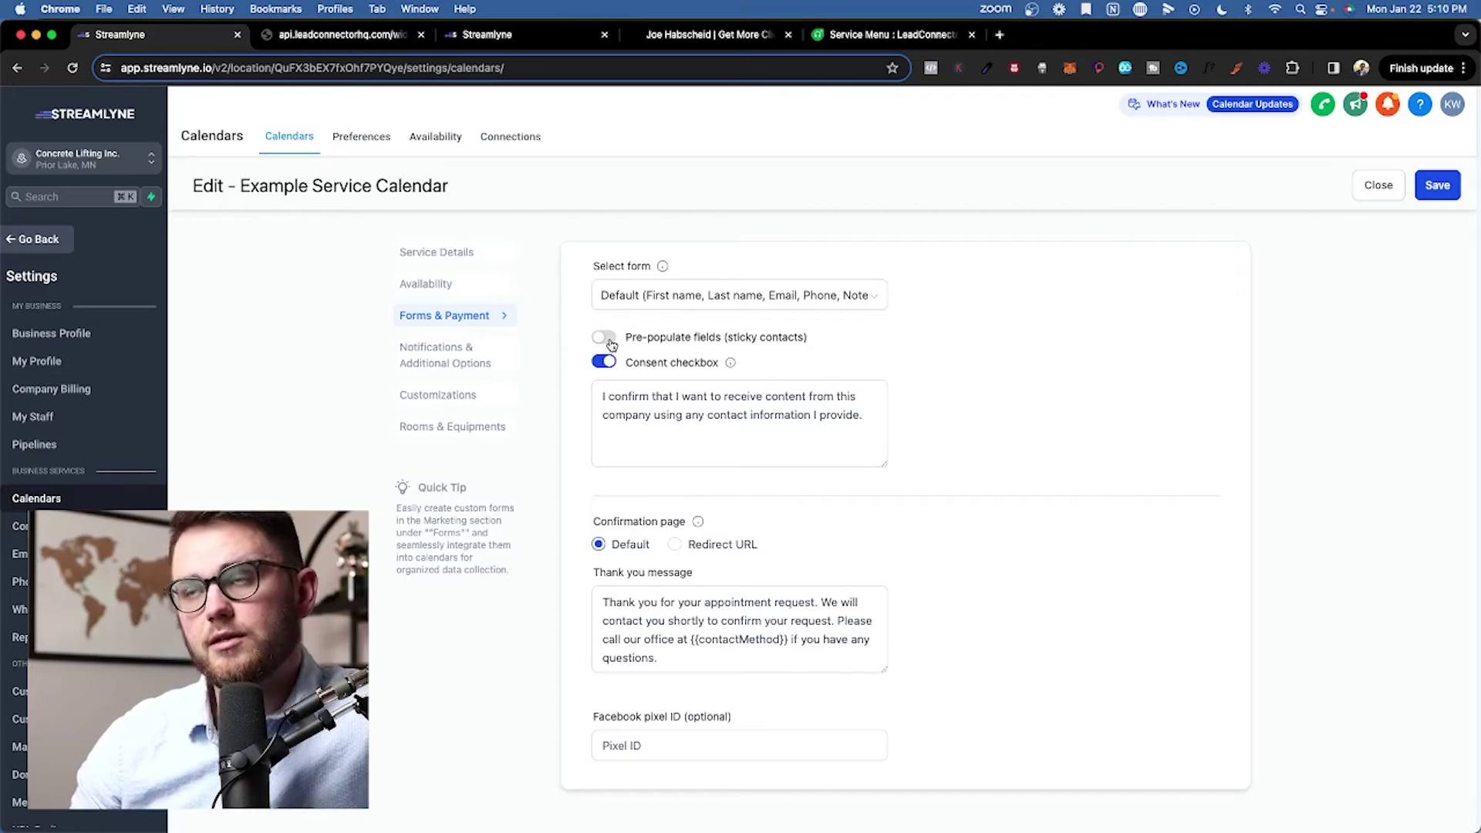
pyautogui.click(604, 338)
# Review the default thank-you message, including its contactMethod placeholder.
pyautogui.scroll(-2, 969, 668)
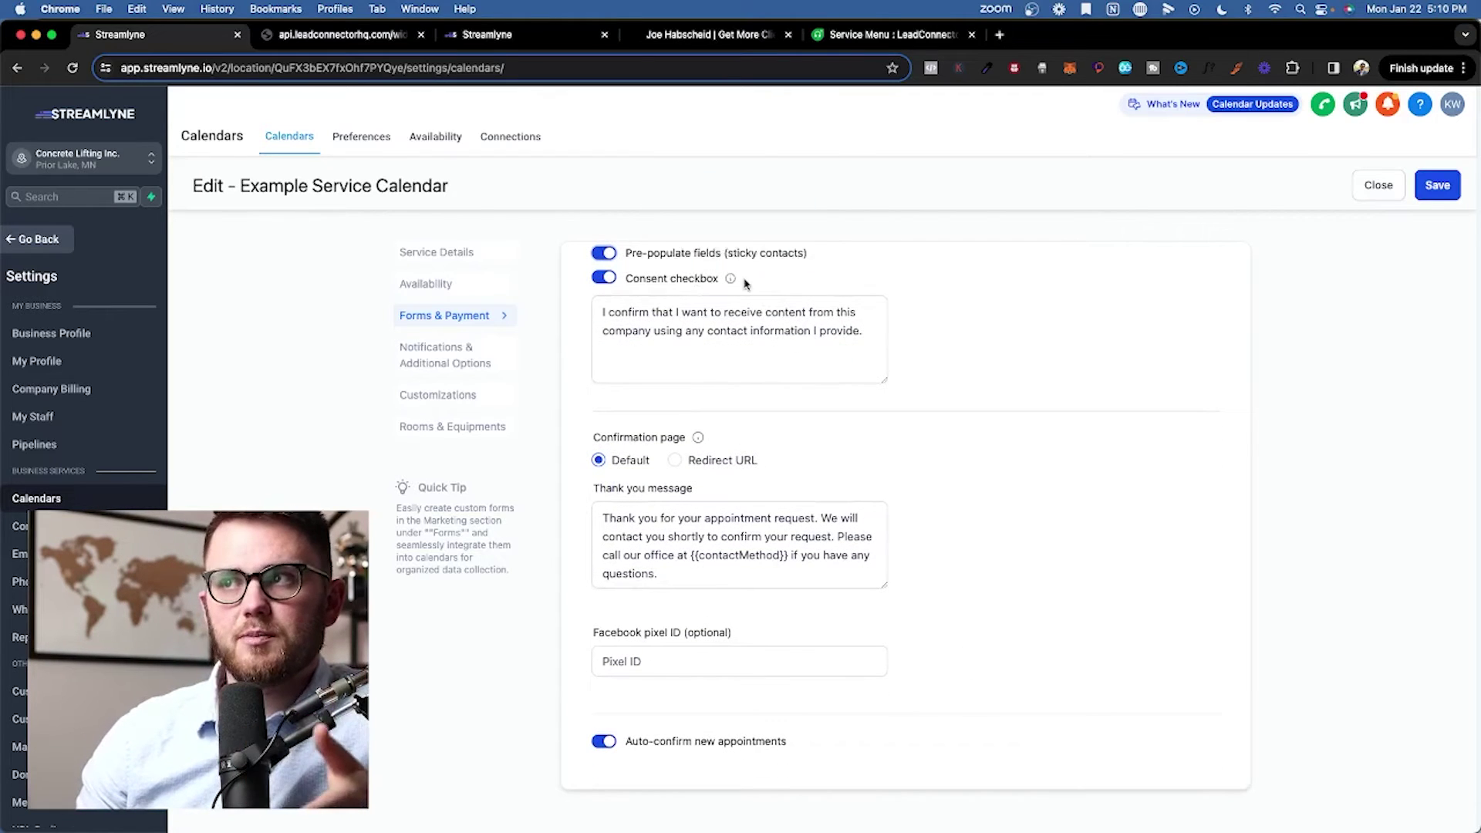
pyautogui.moveTo(732, 282)
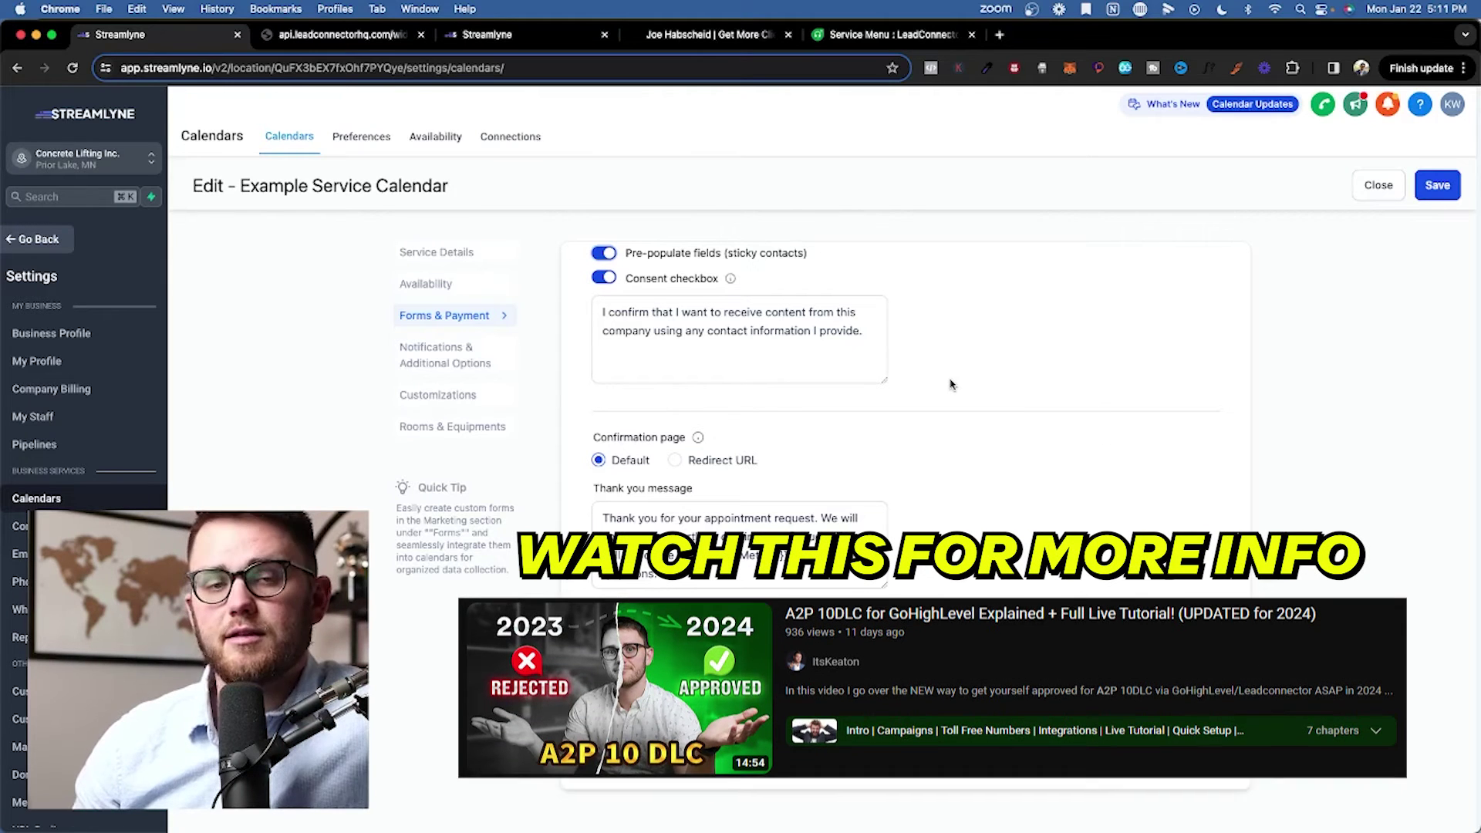
pyautogui.click(628, 518)
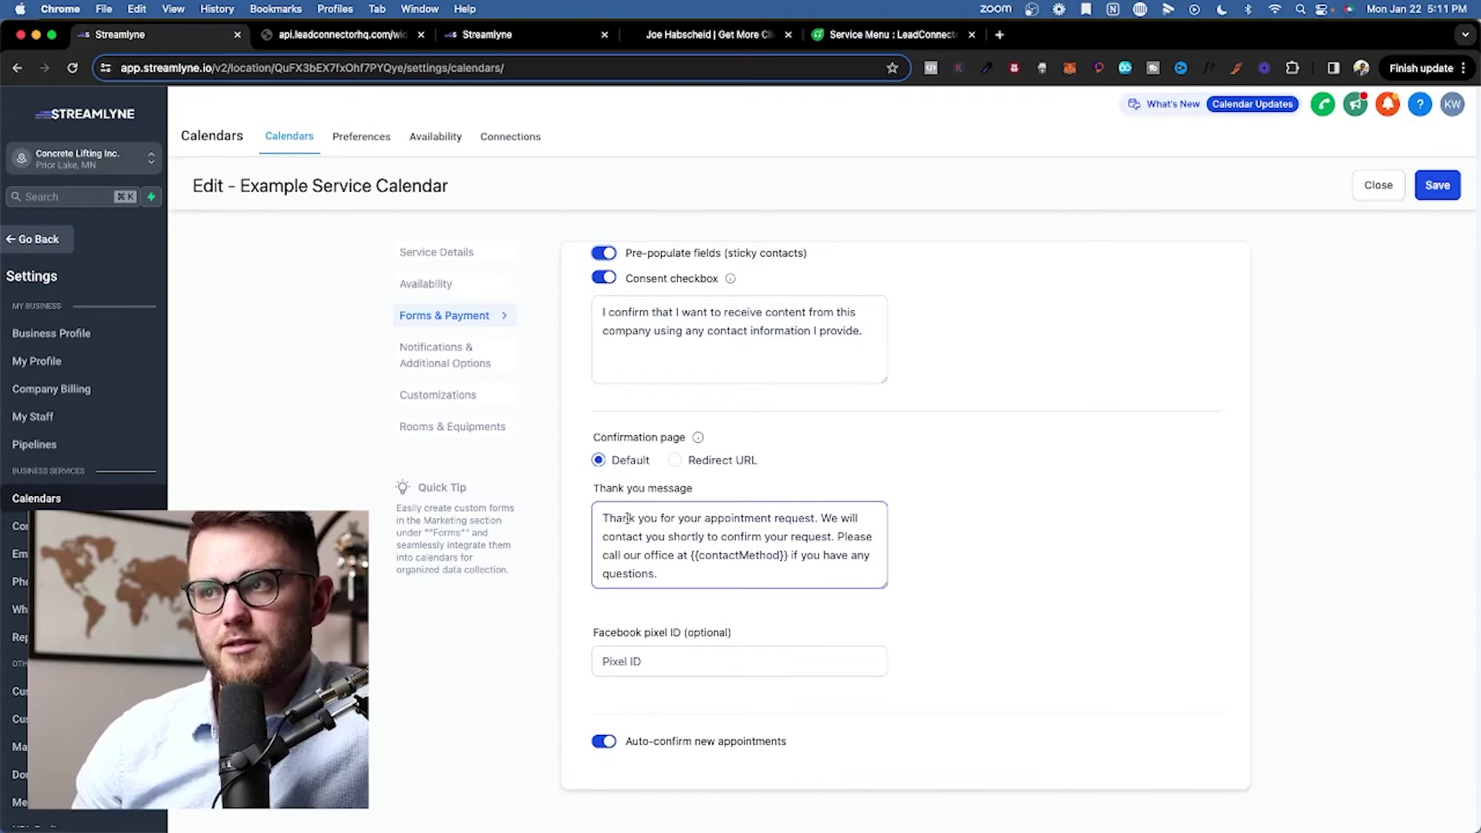
pyautogui.moveTo(605, 517); pyautogui.dragTo(663, 602)
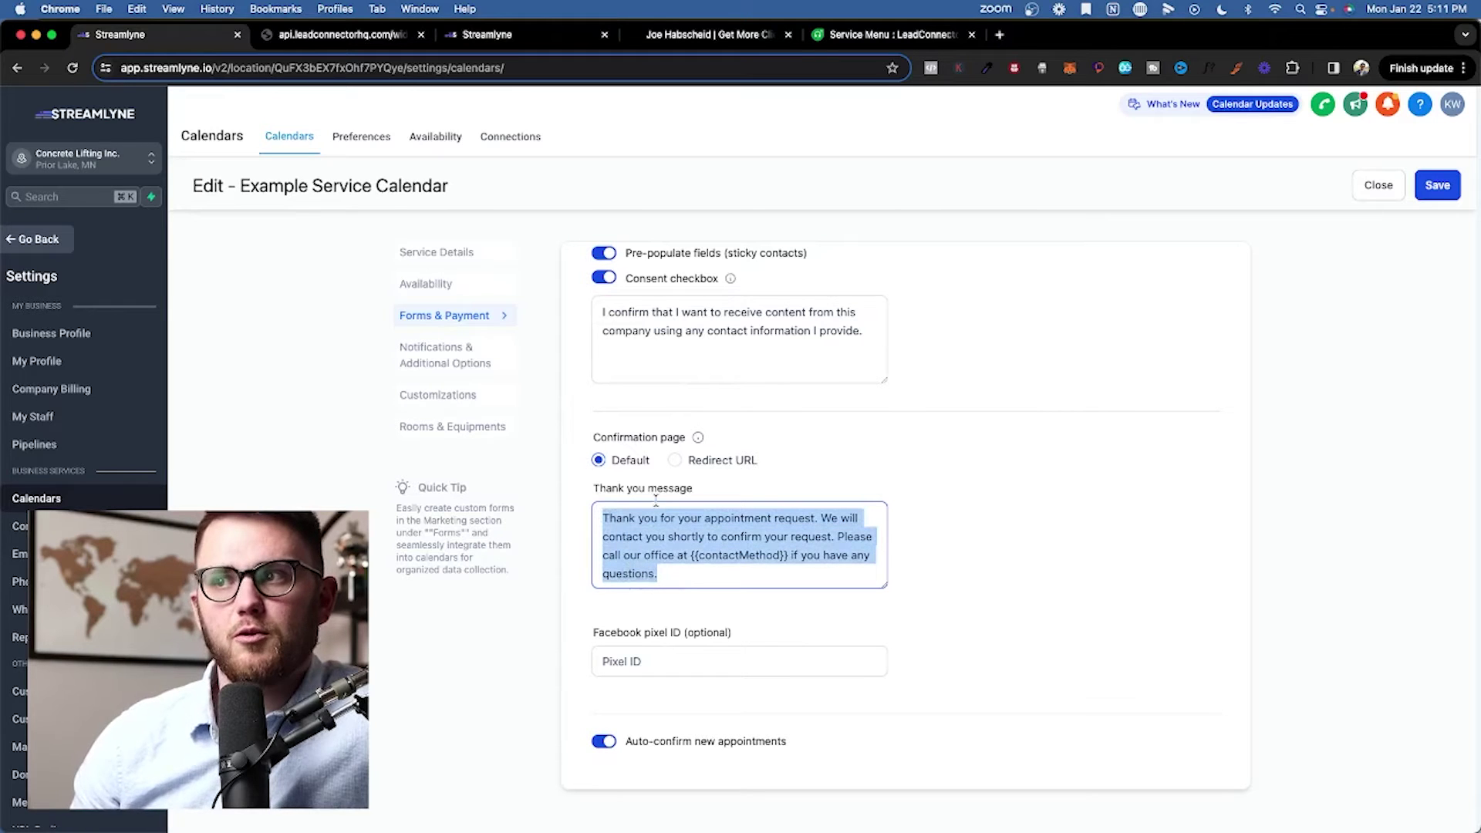
pyautogui.click(670, 547)
pyautogui.tripleClick(678, 580)
pyautogui.click(694, 583)
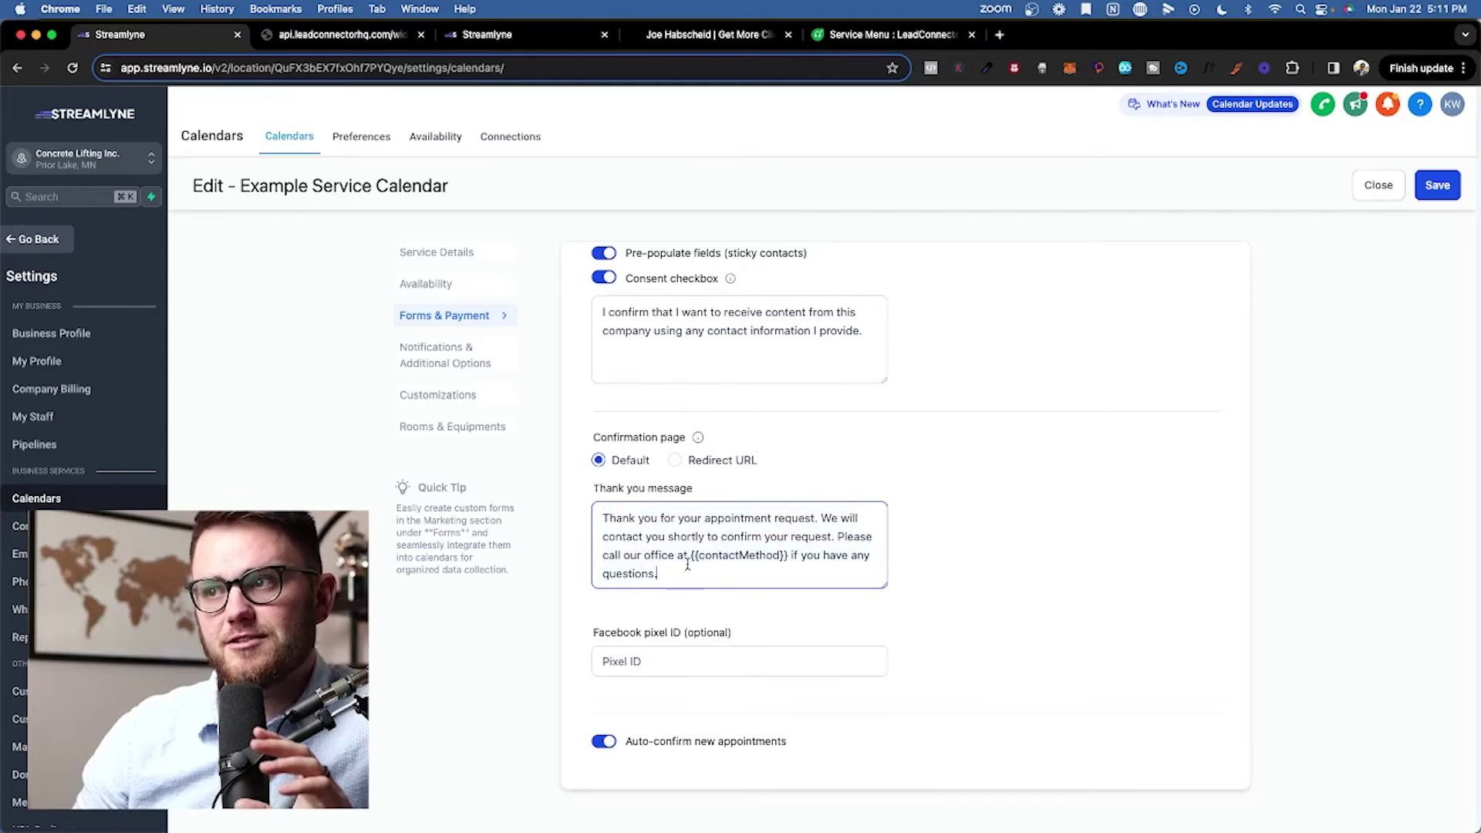
pyautogui.moveTo(691, 556); pyautogui.dragTo(792, 557)
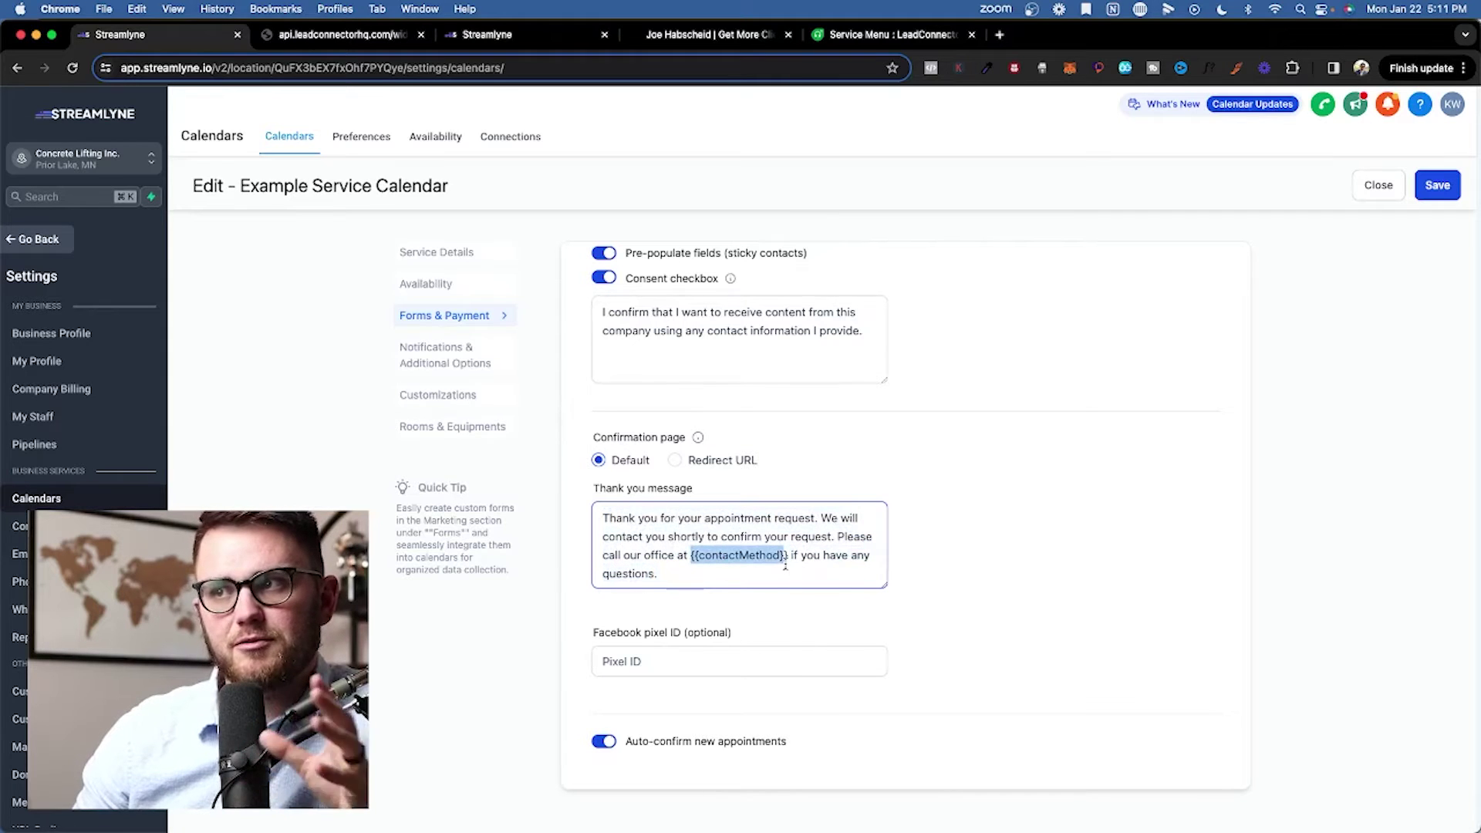
pyautogui.click(786, 577)
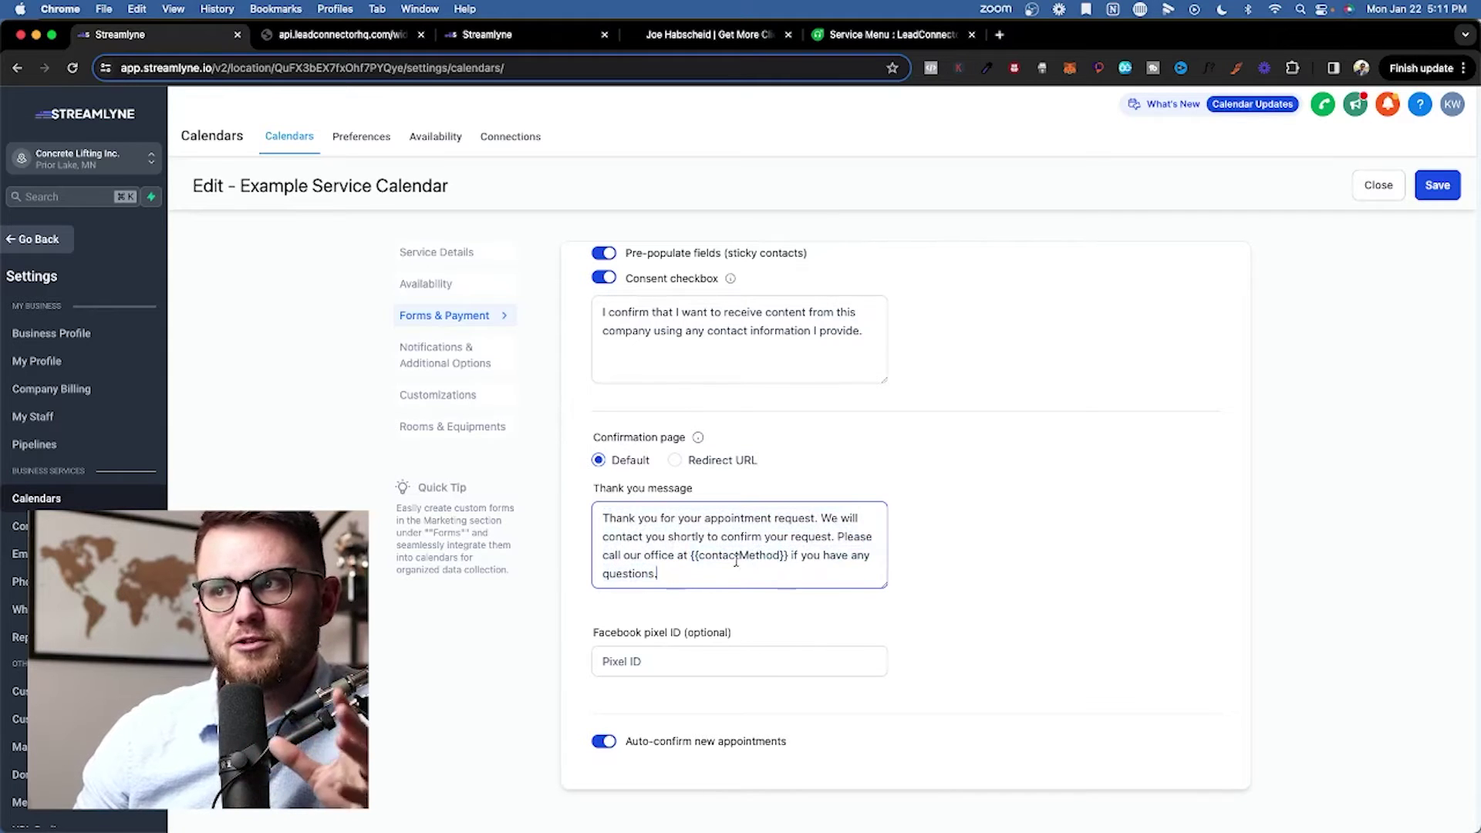
# Try the Redirect URL option, revert to the default confirmation page, and save.
pyautogui.click(676, 460)
pyautogui.click(662, 594)
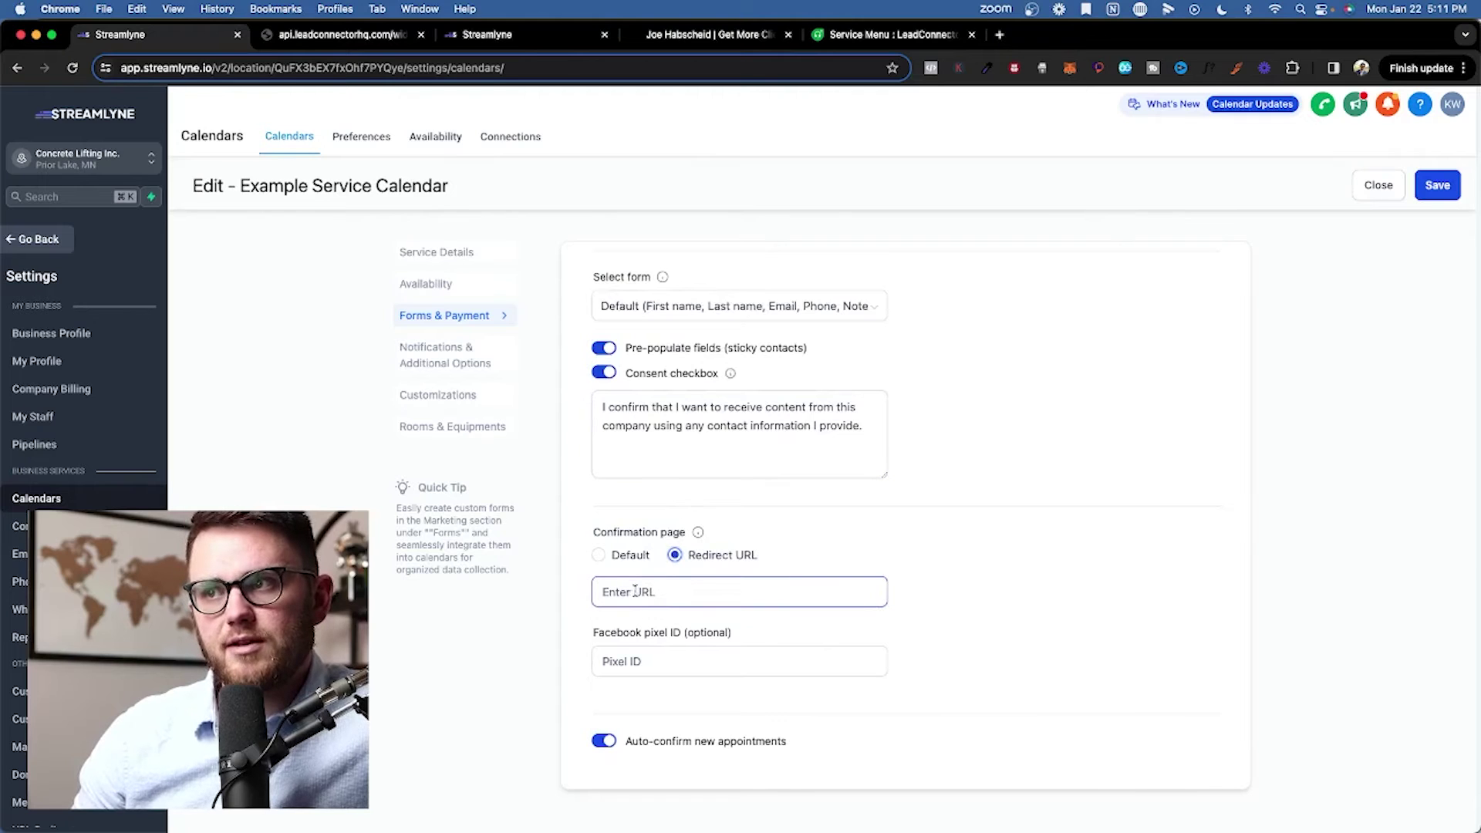
pyautogui.click(599, 554)
pyautogui.moveTo(659, 670); pyautogui.dragTo(599, 590)
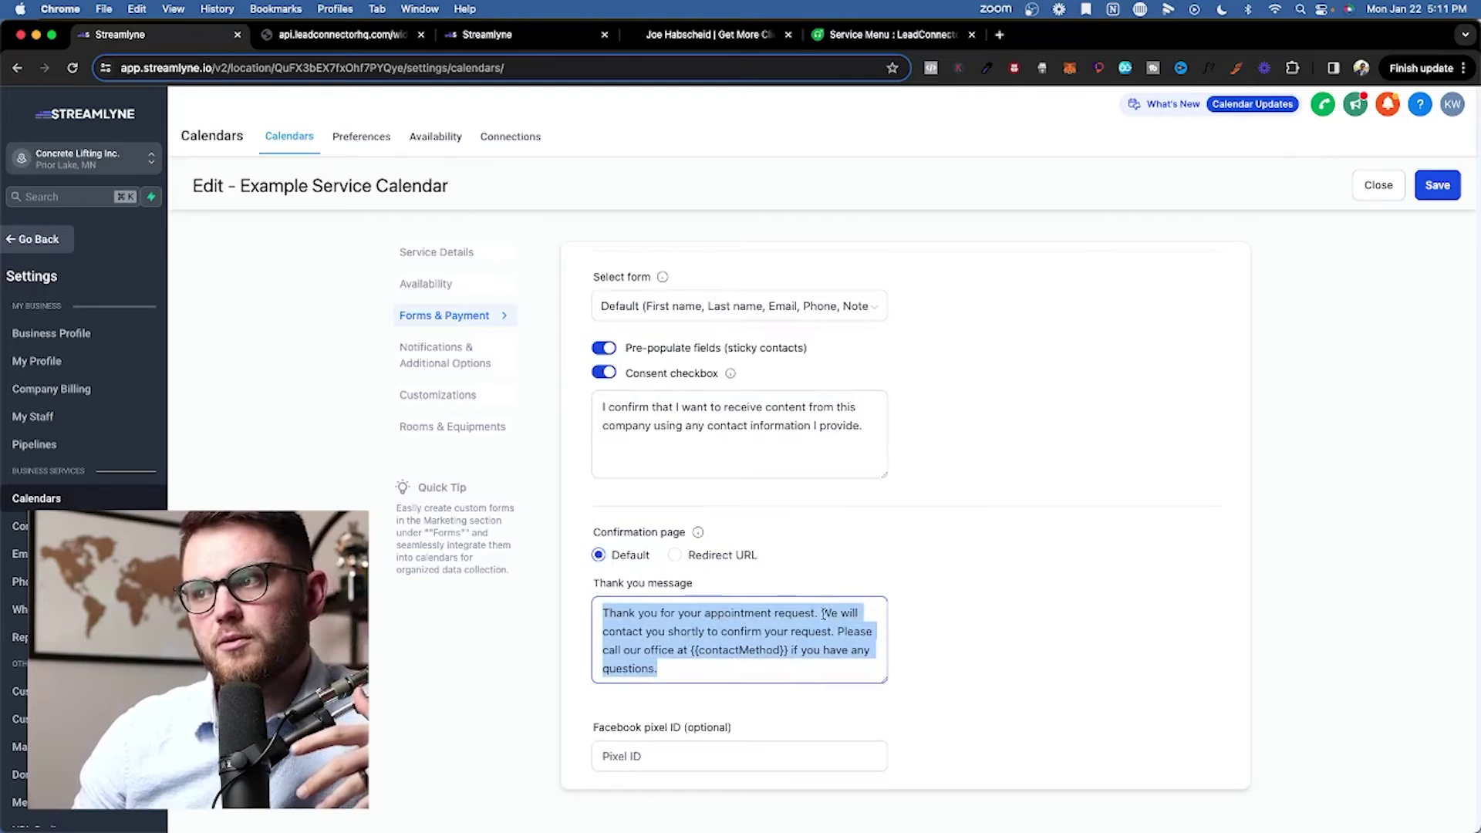
pyautogui.scroll(-2, 704, 670)
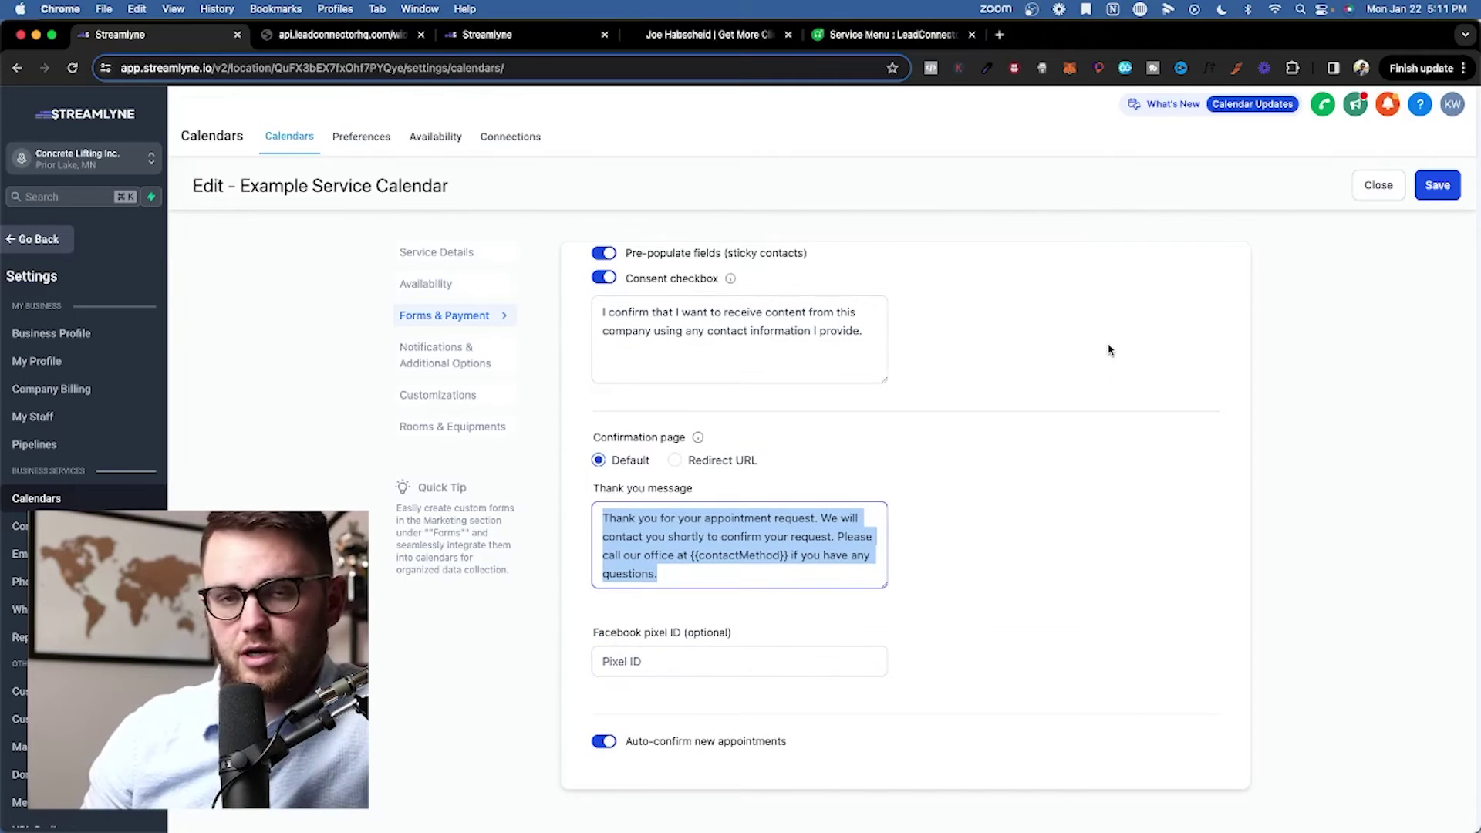
pyautogui.click(1437, 186)
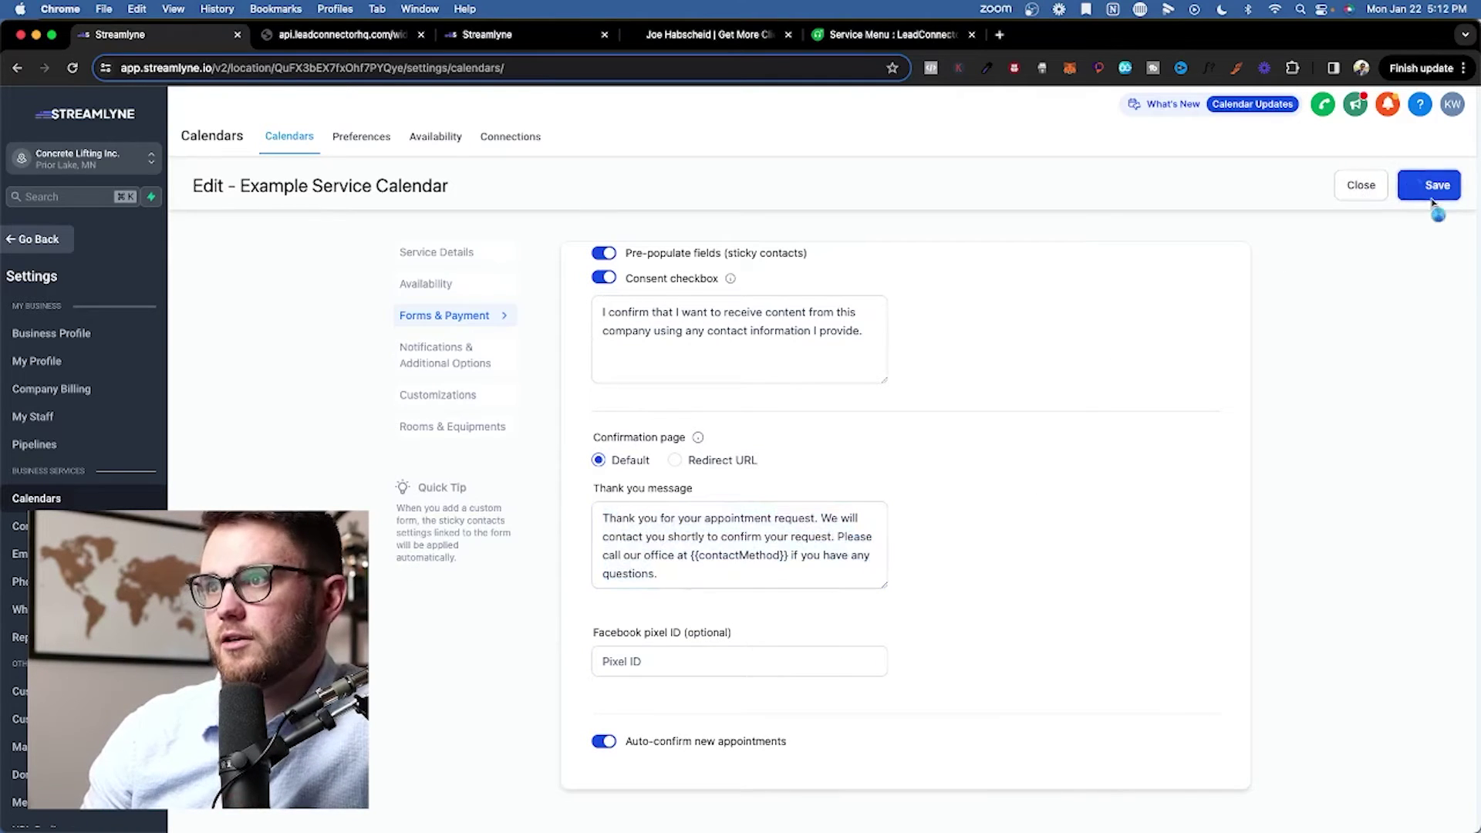
pyautogui.scroll(-5, 577, 401)
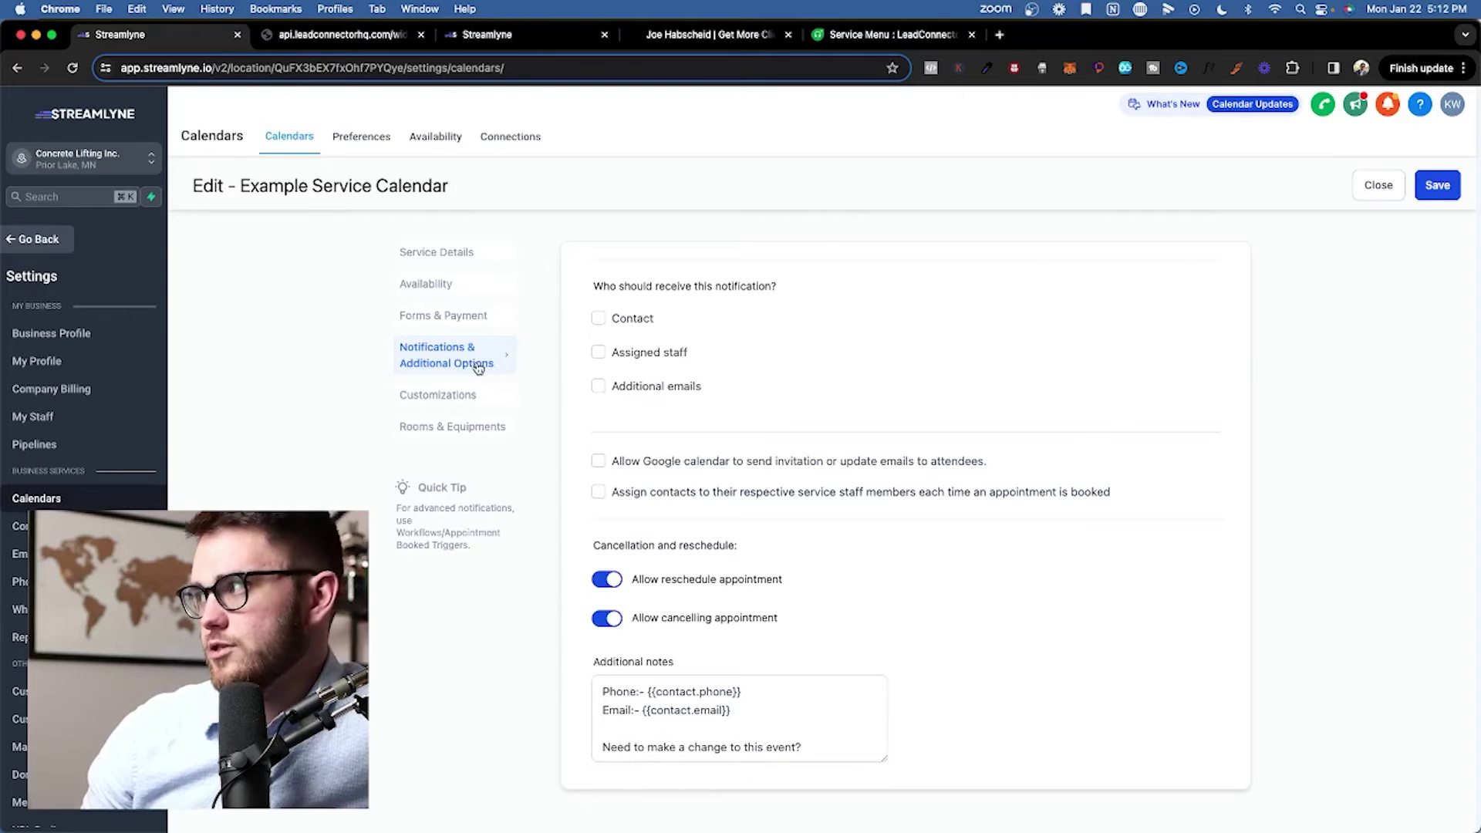
# Tick and then clear the additional-email, staff and contact booking notifications.
pyautogui.scroll(3, 578, 341)
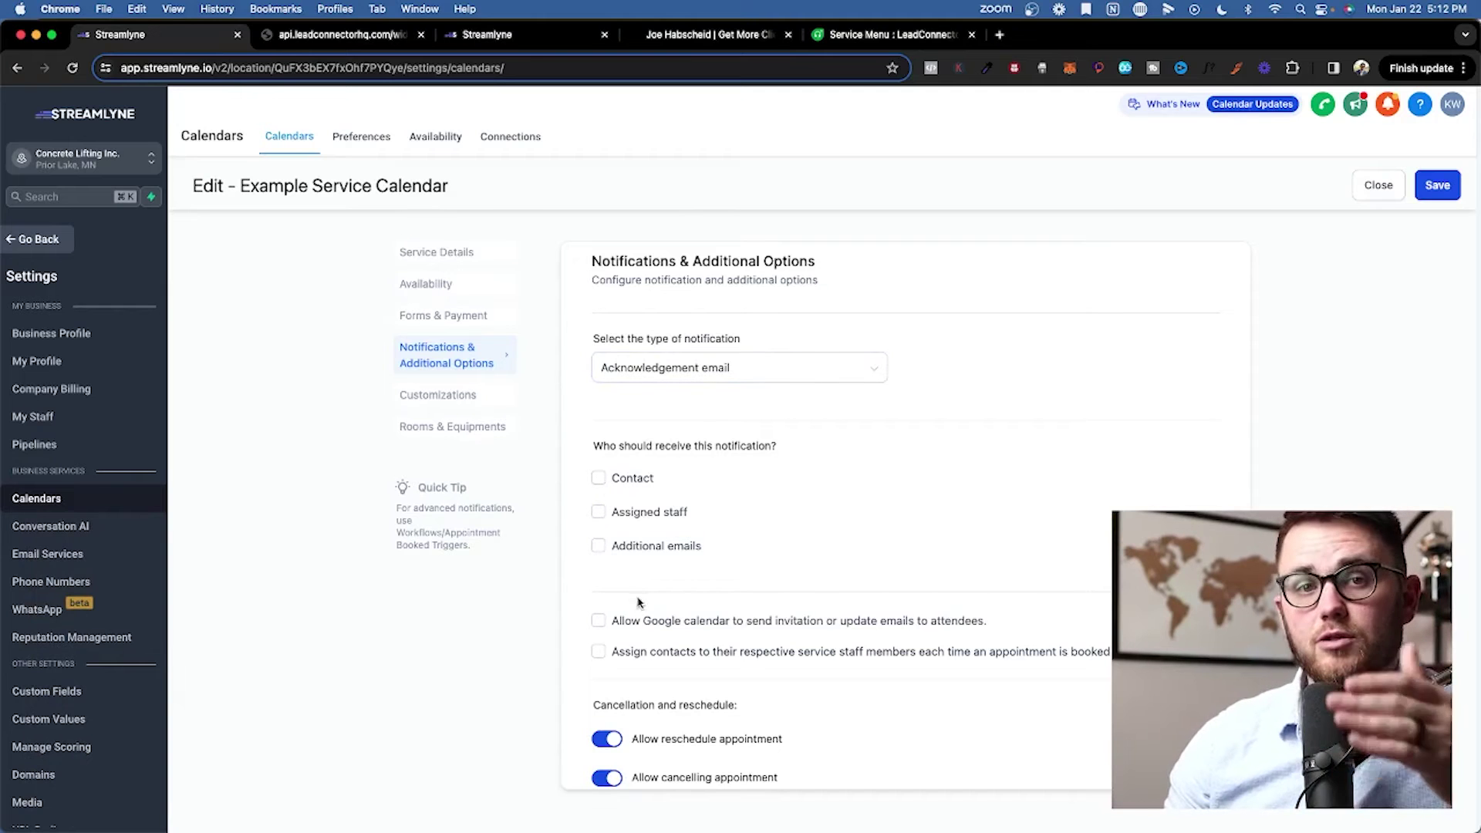
pyautogui.click(657, 546)
pyautogui.scroll(-2, 671, 521)
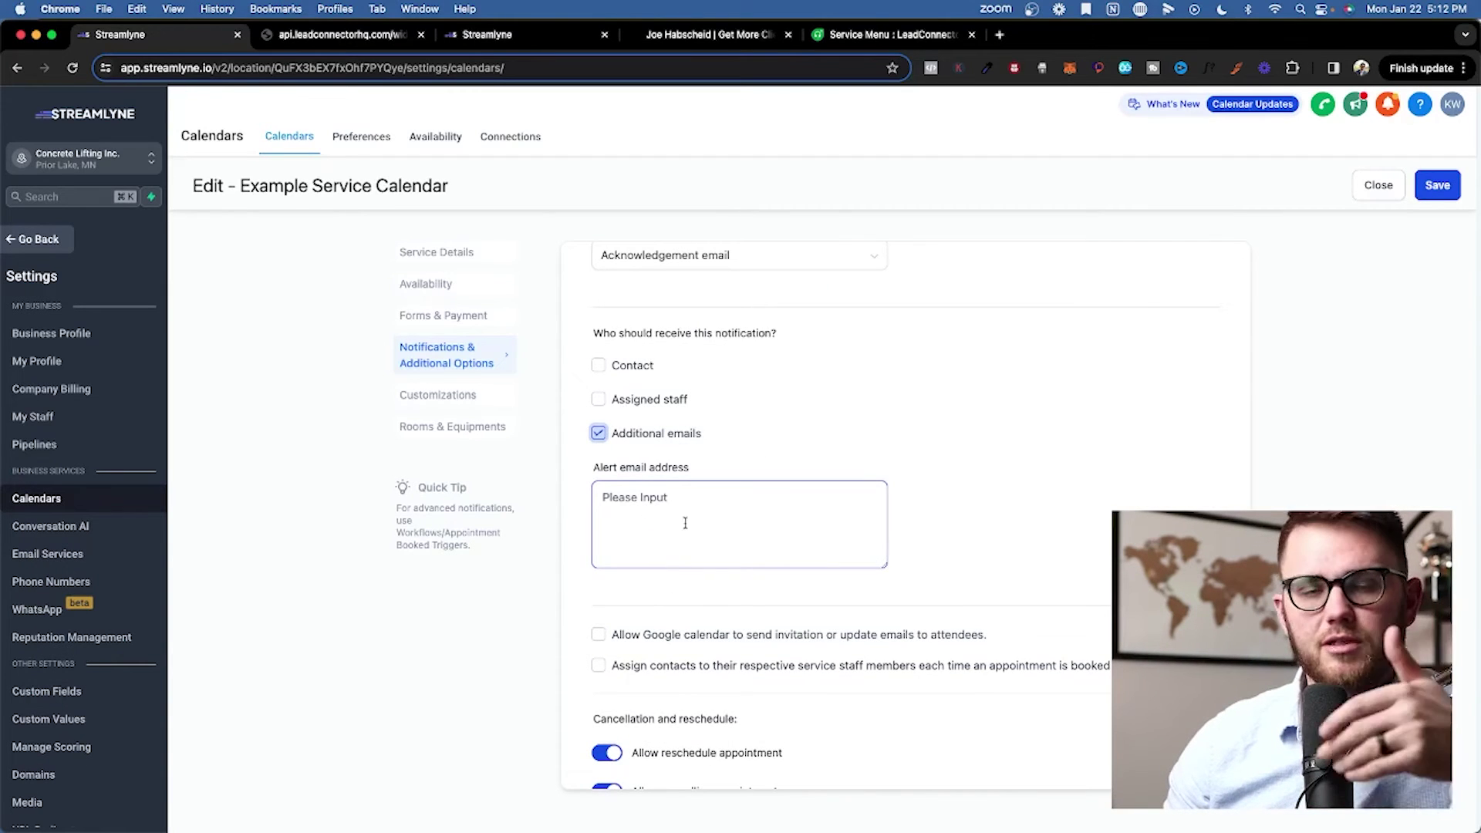
pyautogui.click(599, 398)
pyautogui.click(600, 368)
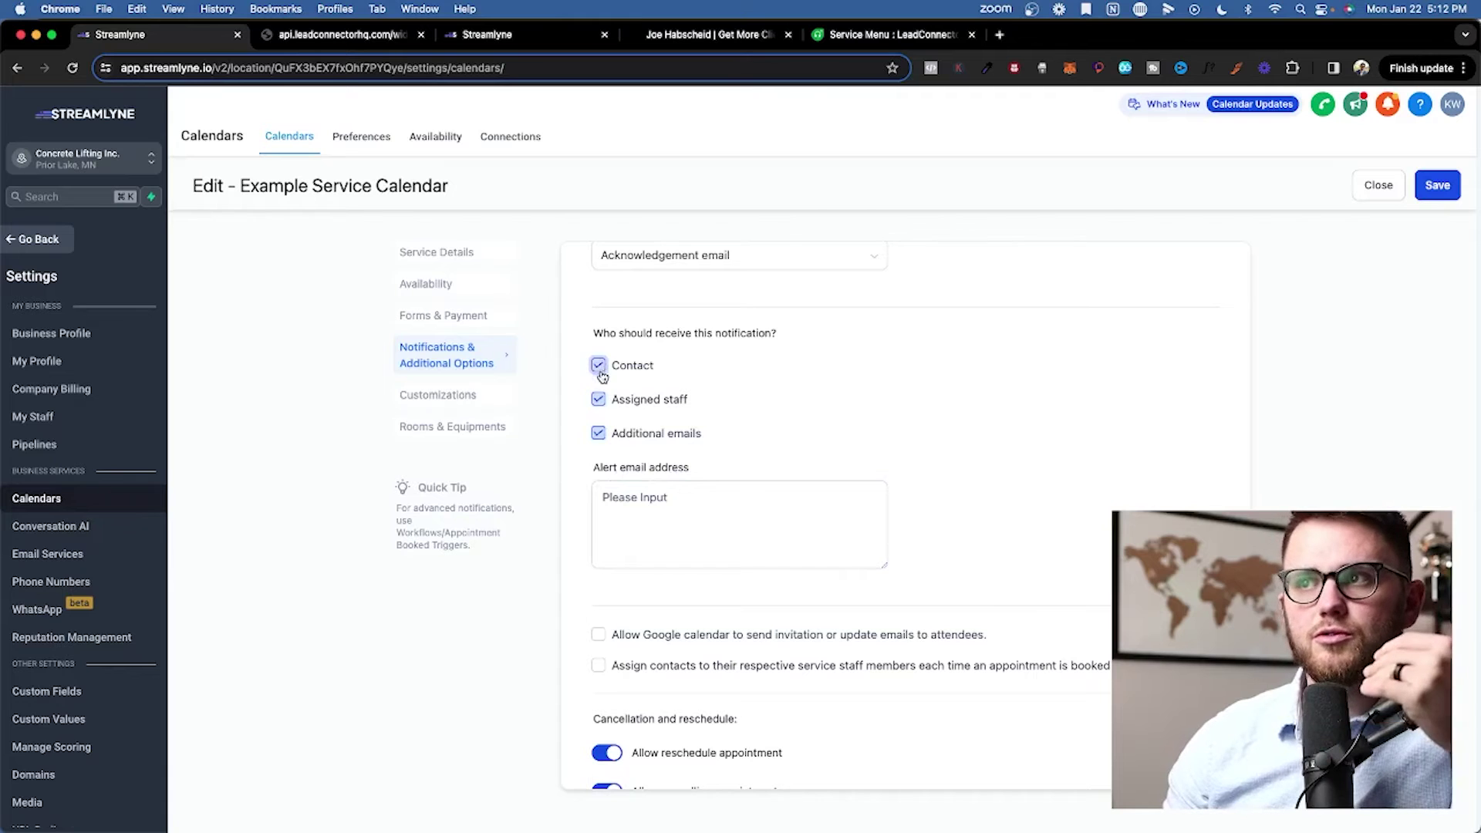
pyautogui.click(599, 367)
pyautogui.click(599, 400)
pyautogui.click(599, 433)
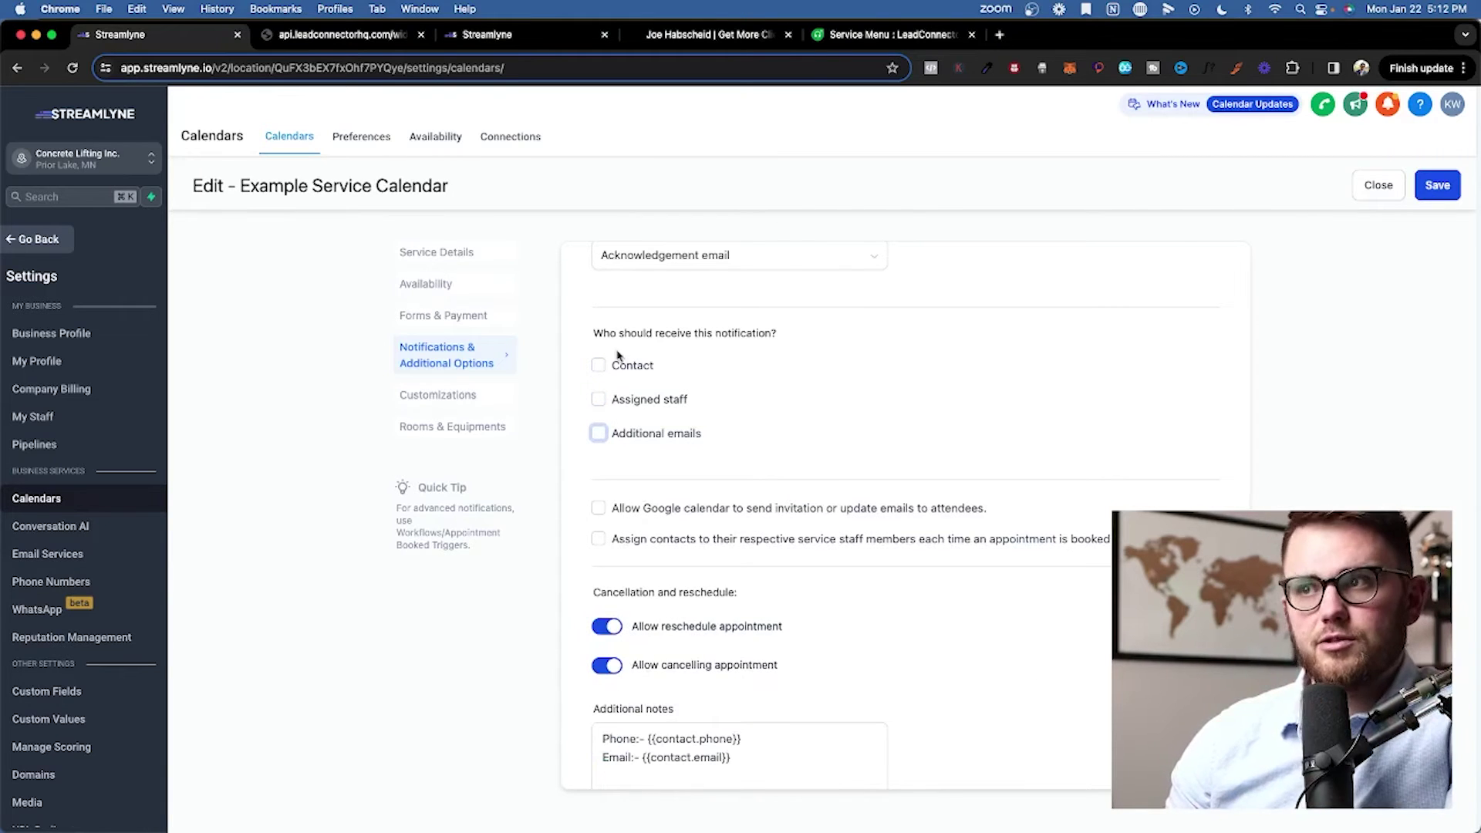
# Enable Google Calendar invitations and Assign contacts to staff, skipping contacts already assigned.
pyautogui.scroll(-1, 586, 432)
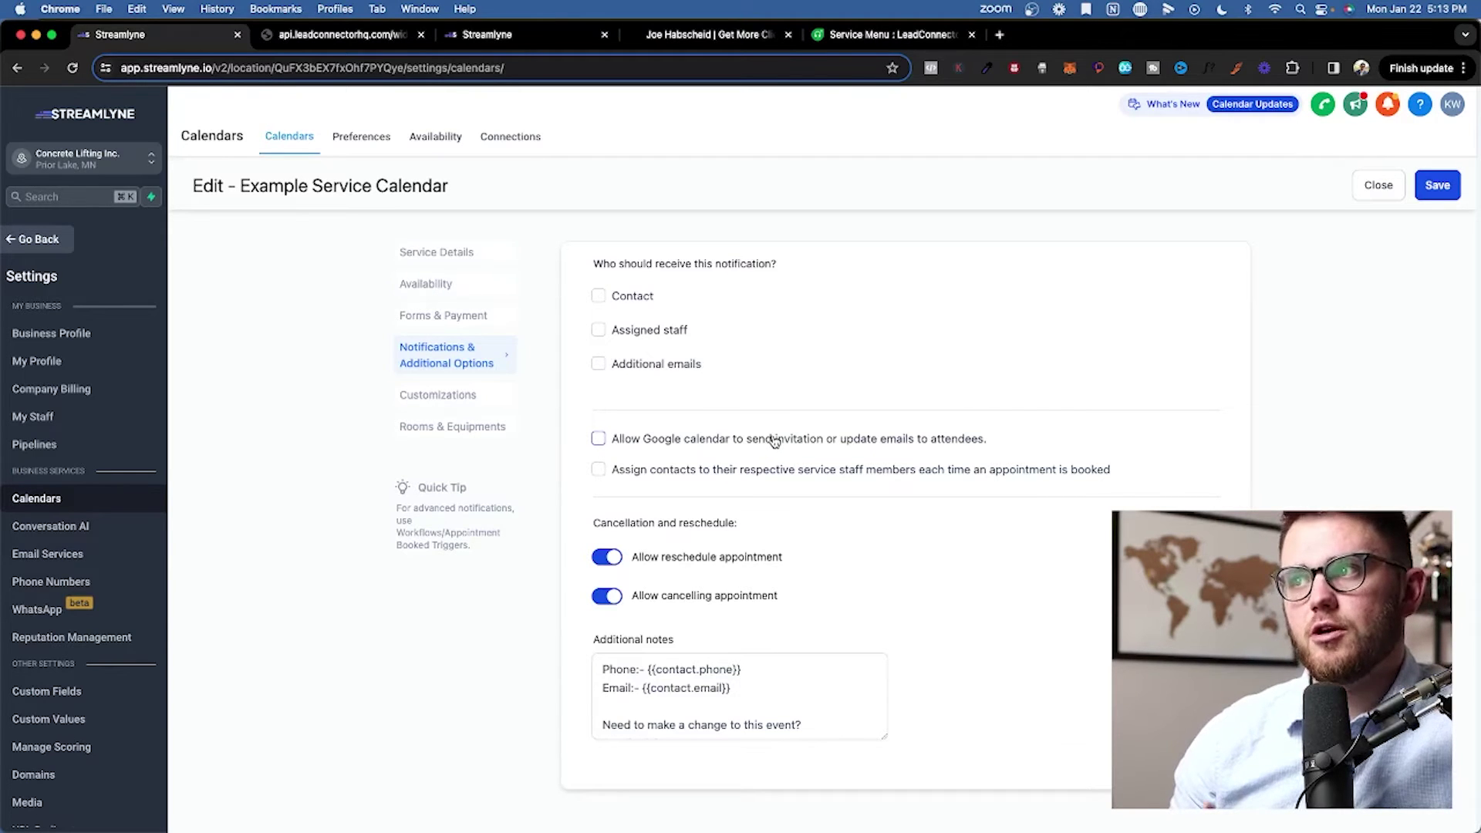
pyautogui.click(599, 440)
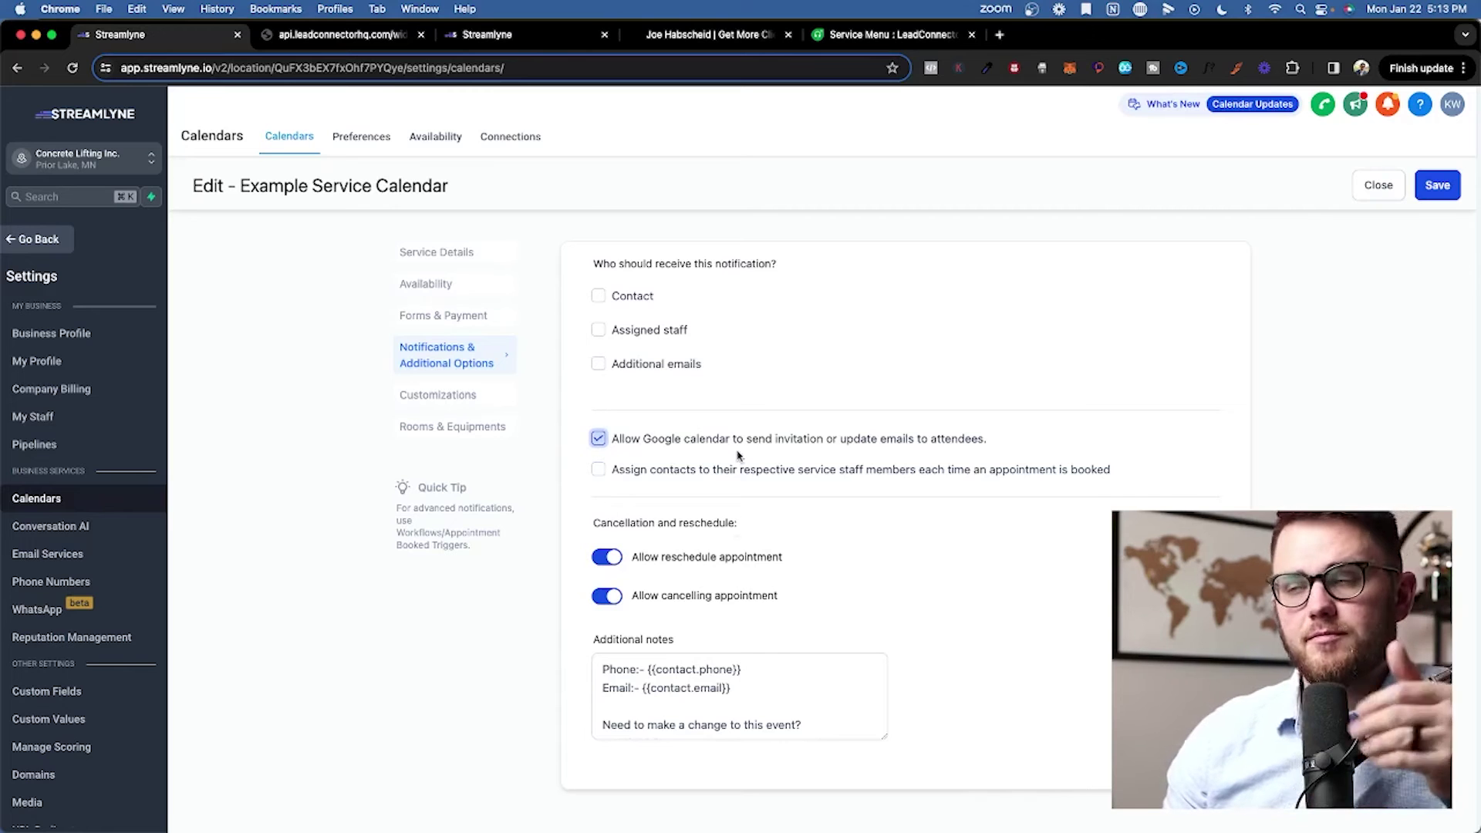
pyautogui.click(617, 478)
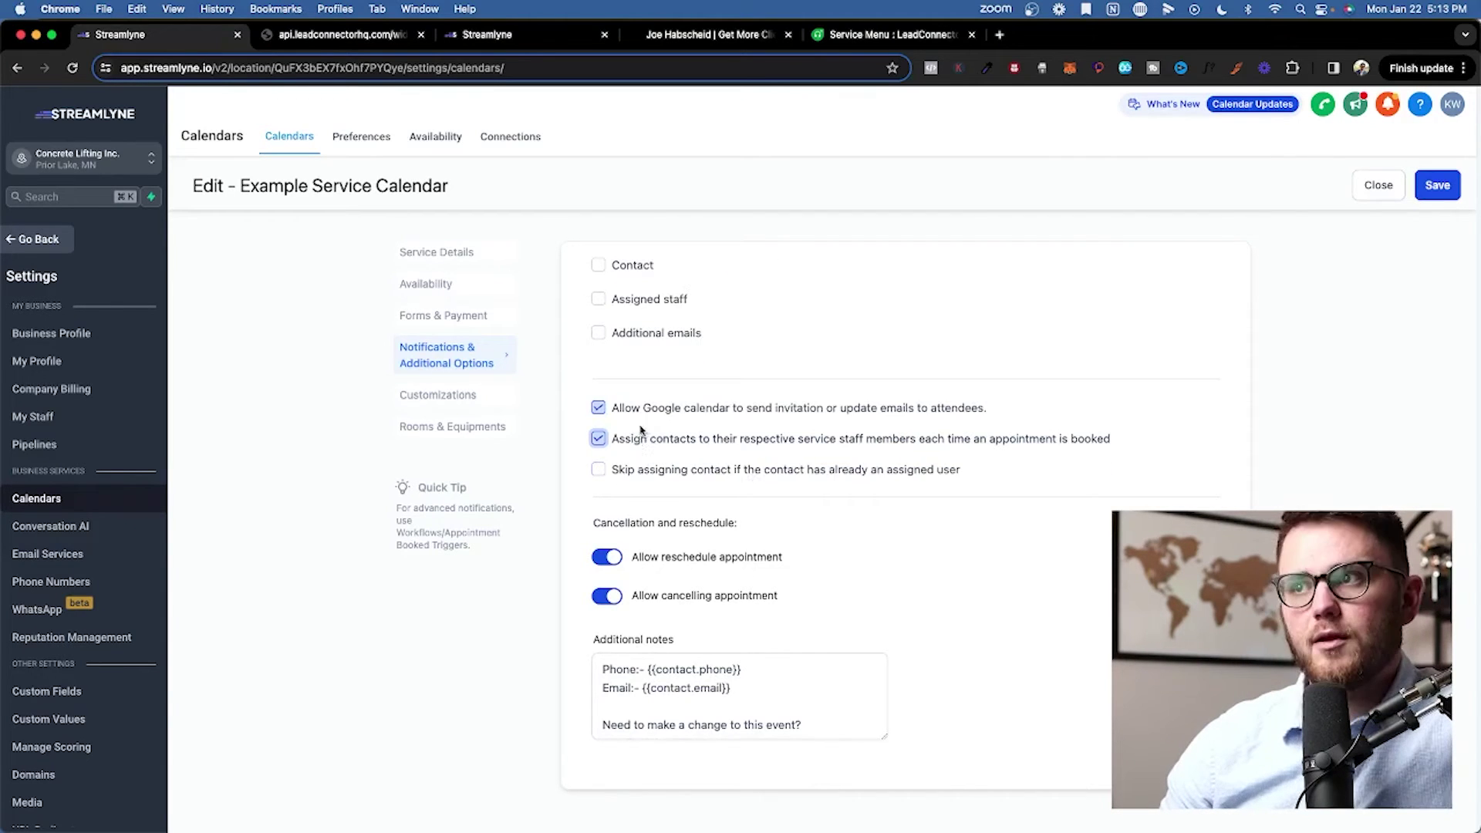
pyautogui.click(602, 470)
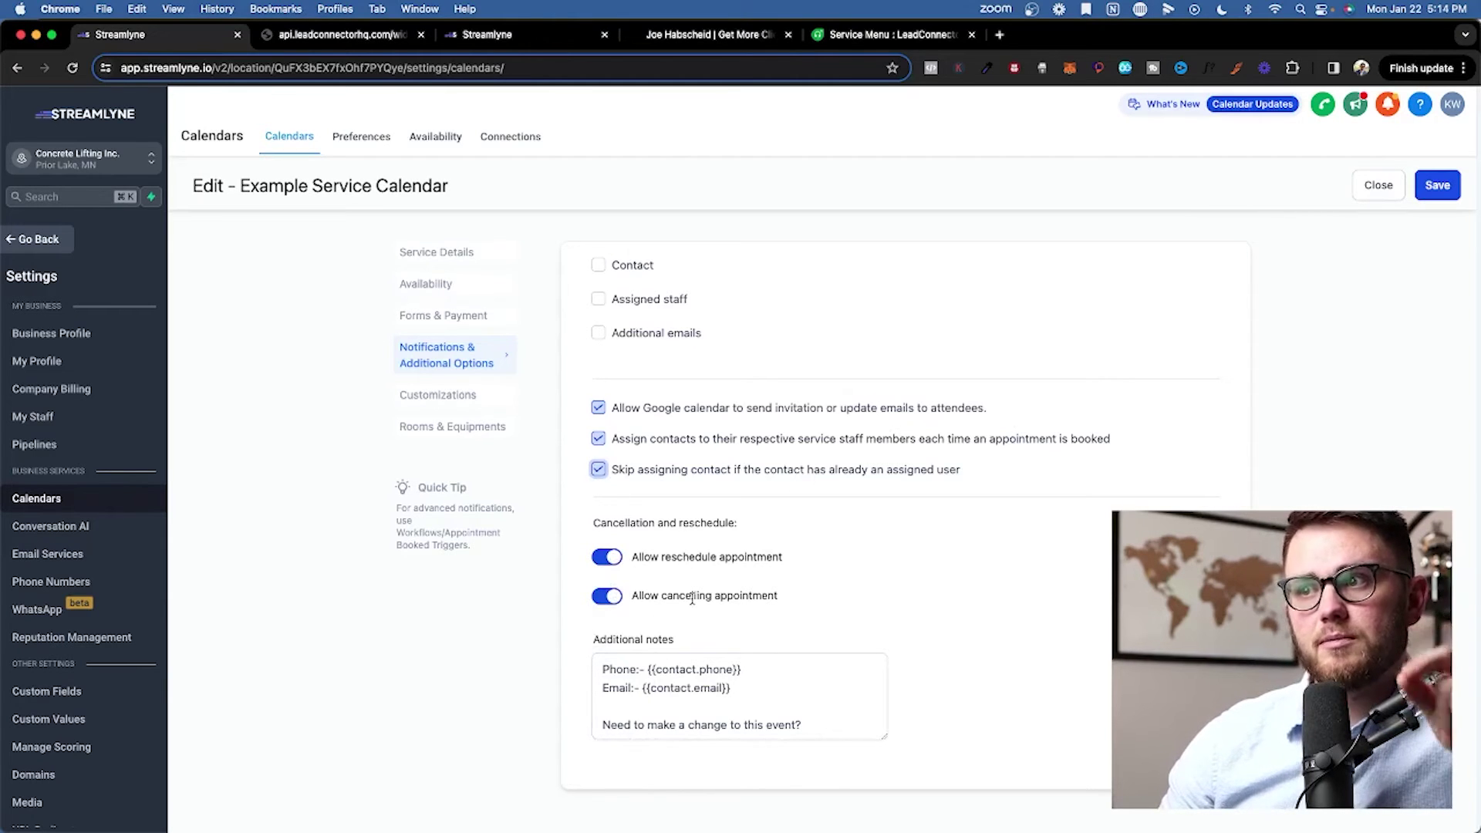
pyautogui.scroll(-3, 711, 698)
pyautogui.scroll(3, 714, 694)
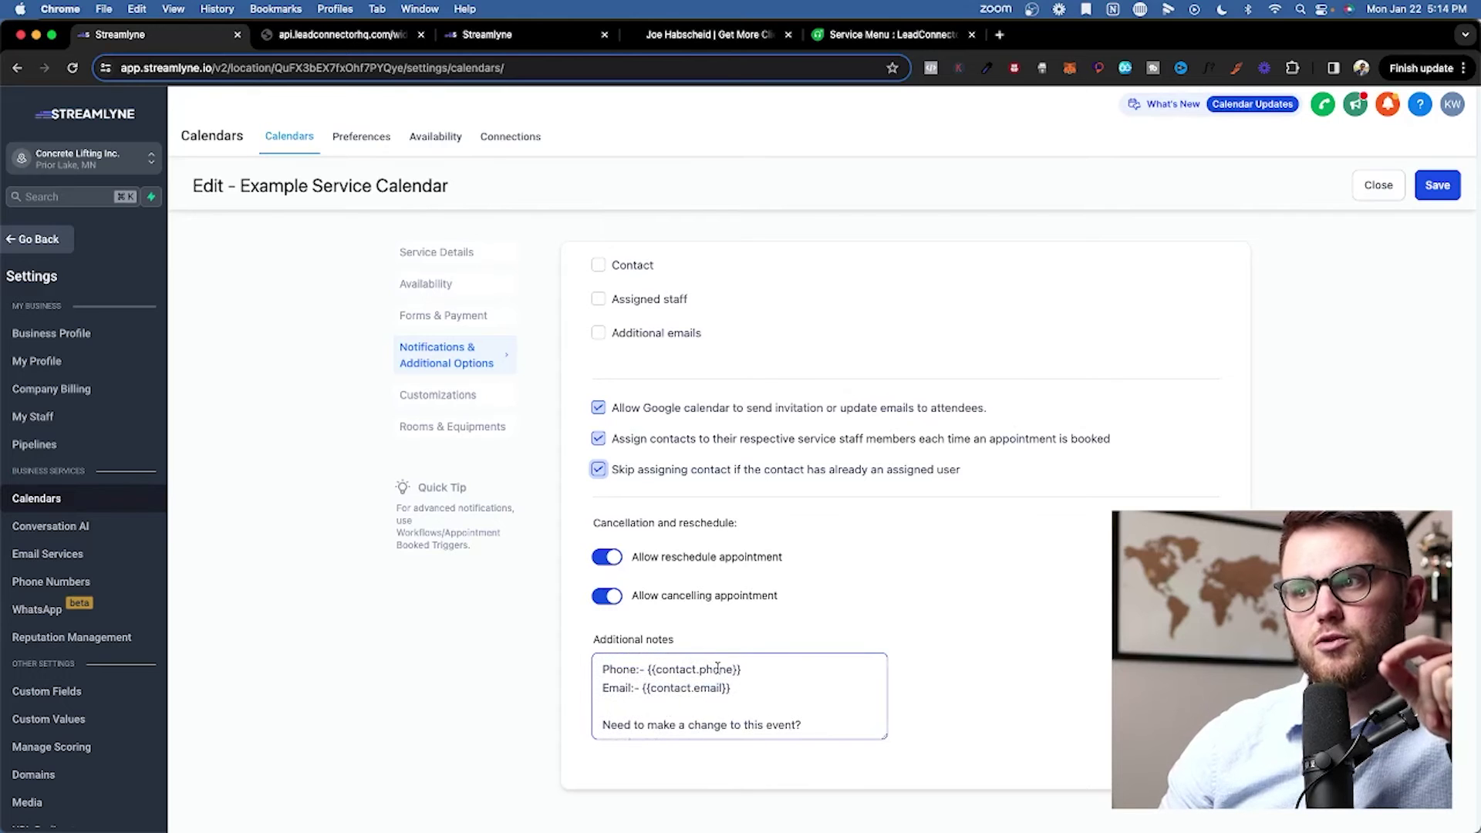
pyautogui.scroll(-3, 710, 687)
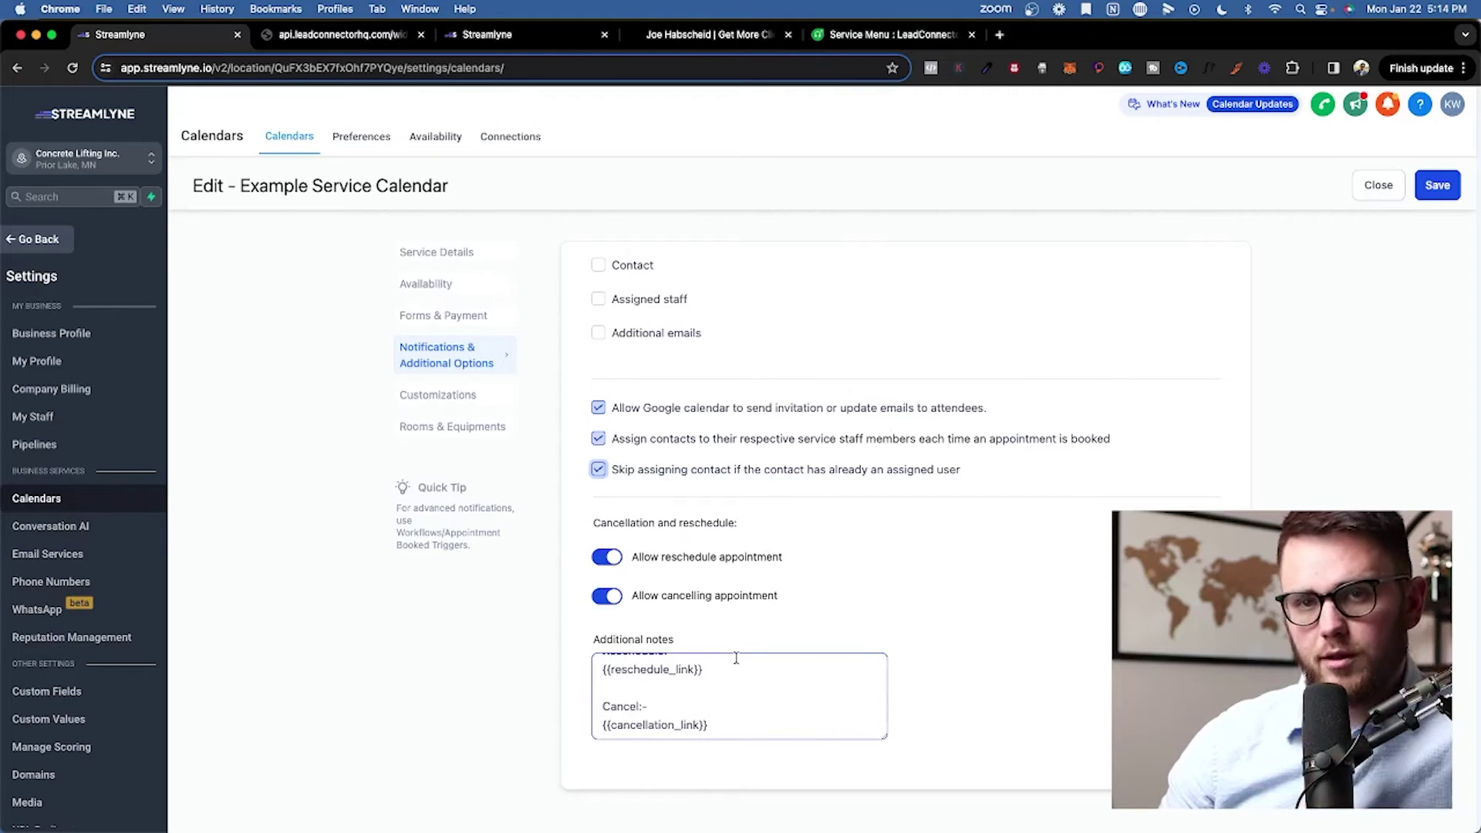
pyautogui.scroll(3, 750, 695)
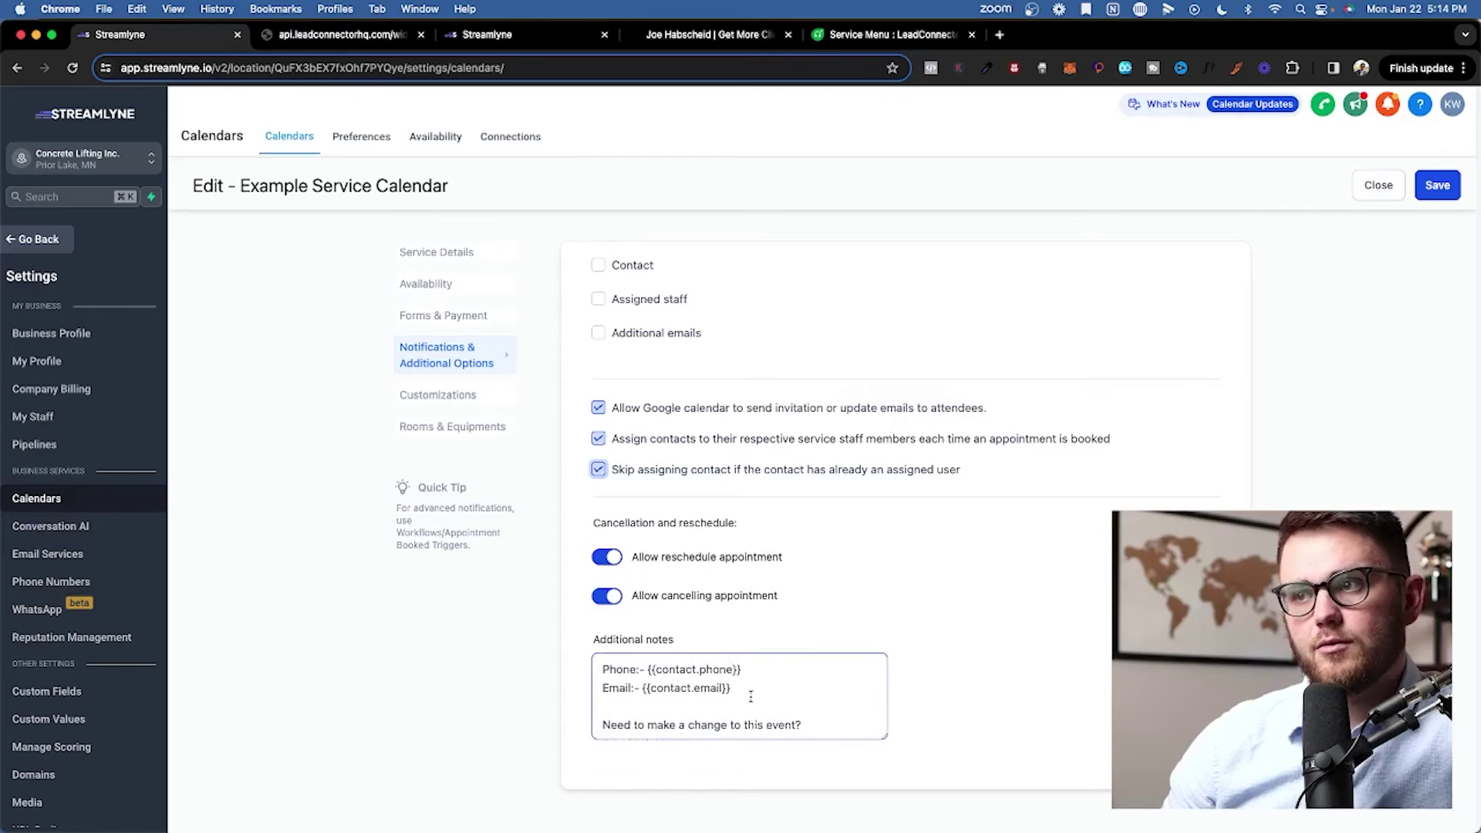
pyautogui.scroll(-3, 751, 694)
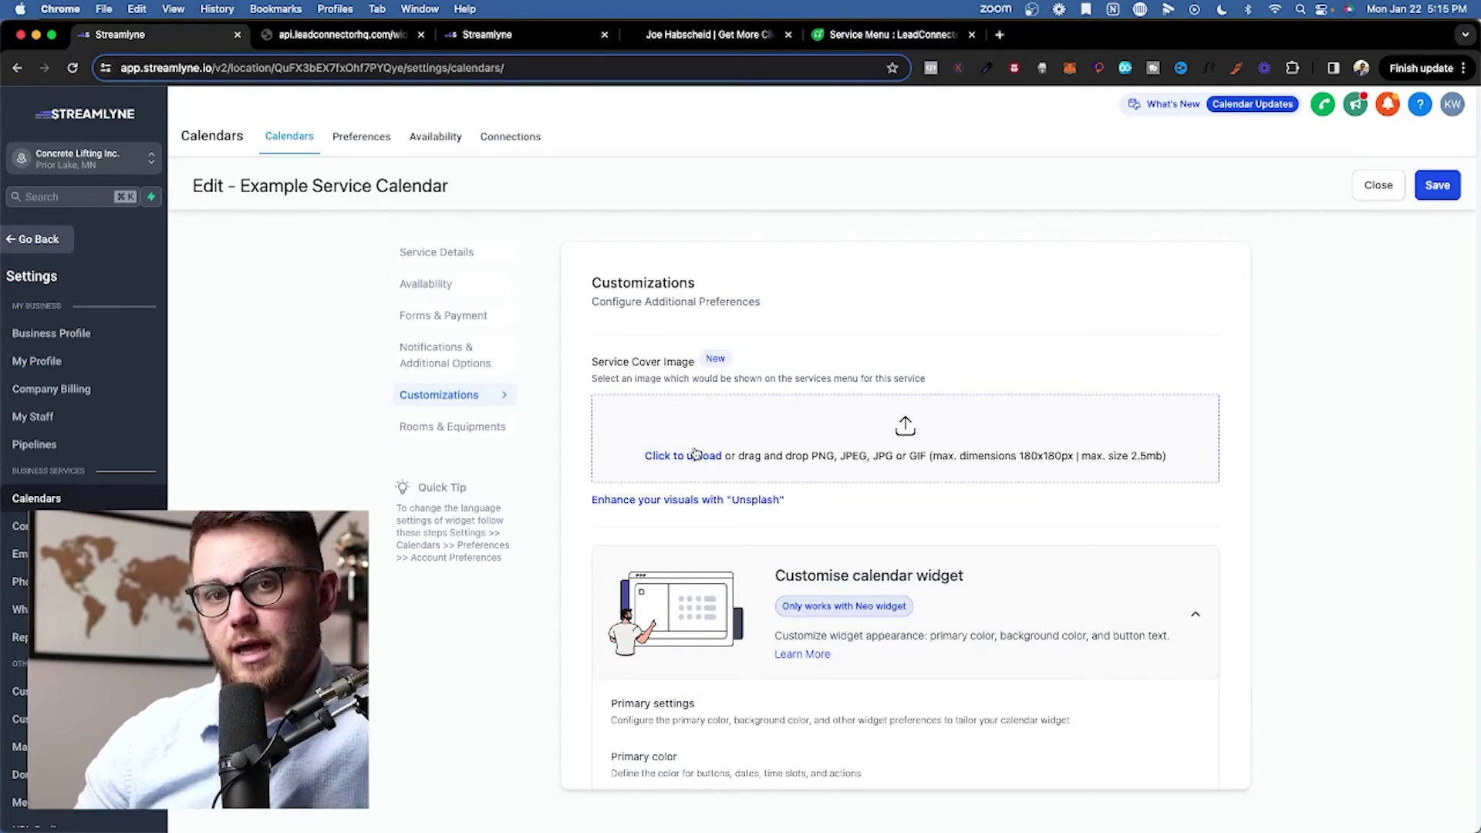
# Set the service cover image to an Unsplash photo found by searching 'nail'.
pyautogui.click(827, 461)
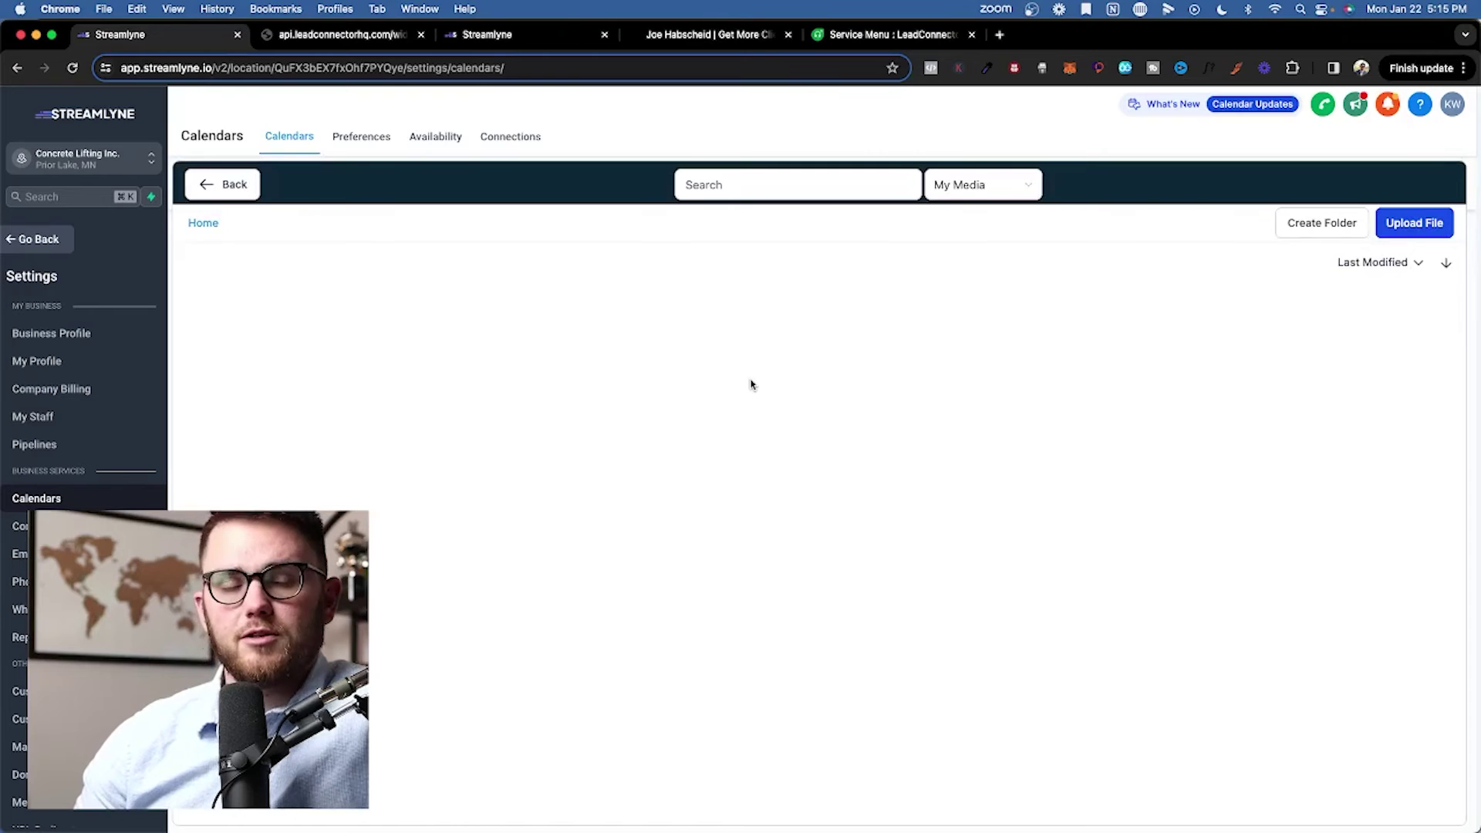
pyautogui.click(813, 193)
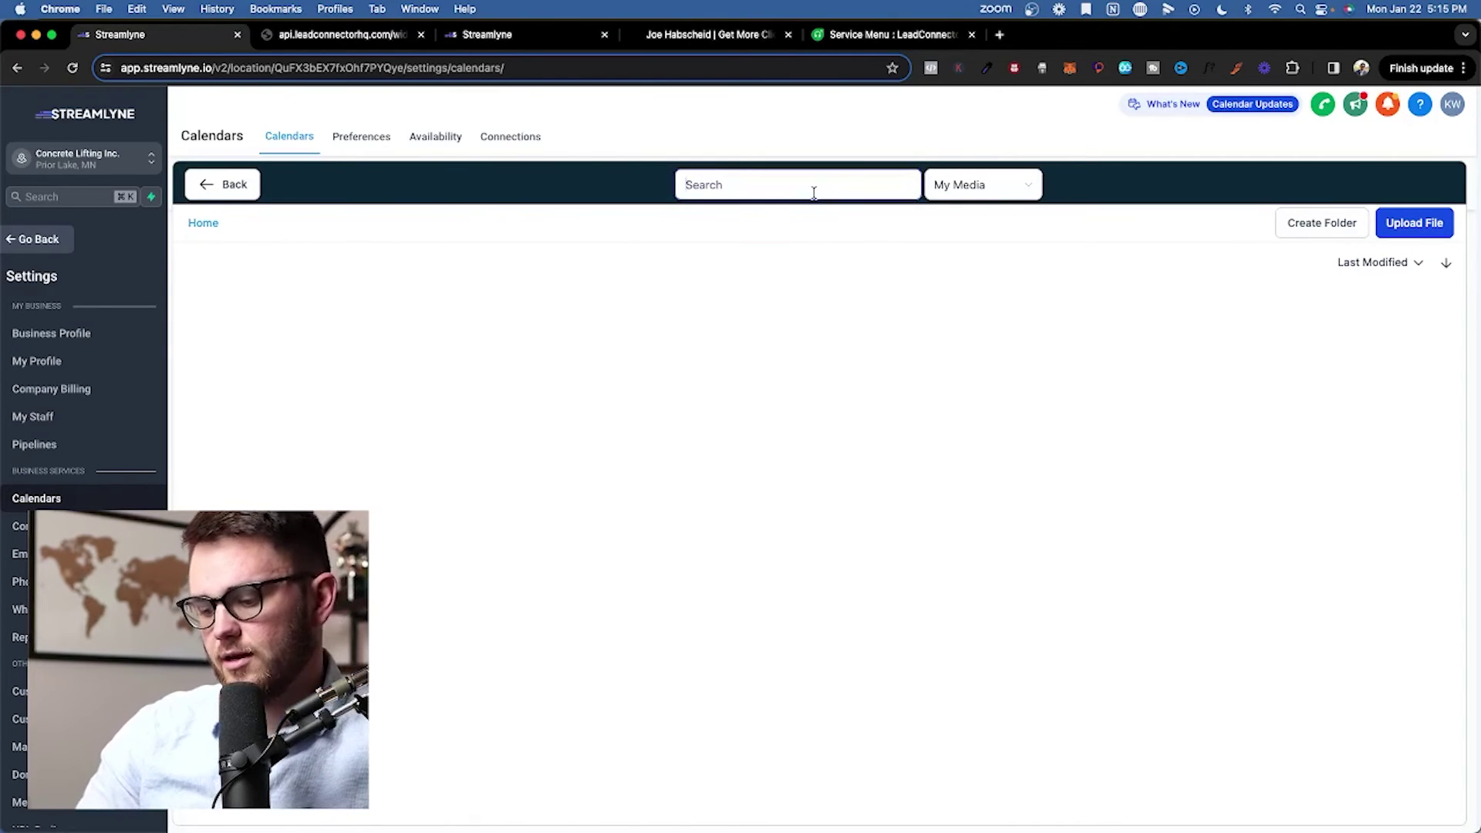
pyautogui.write('nails')
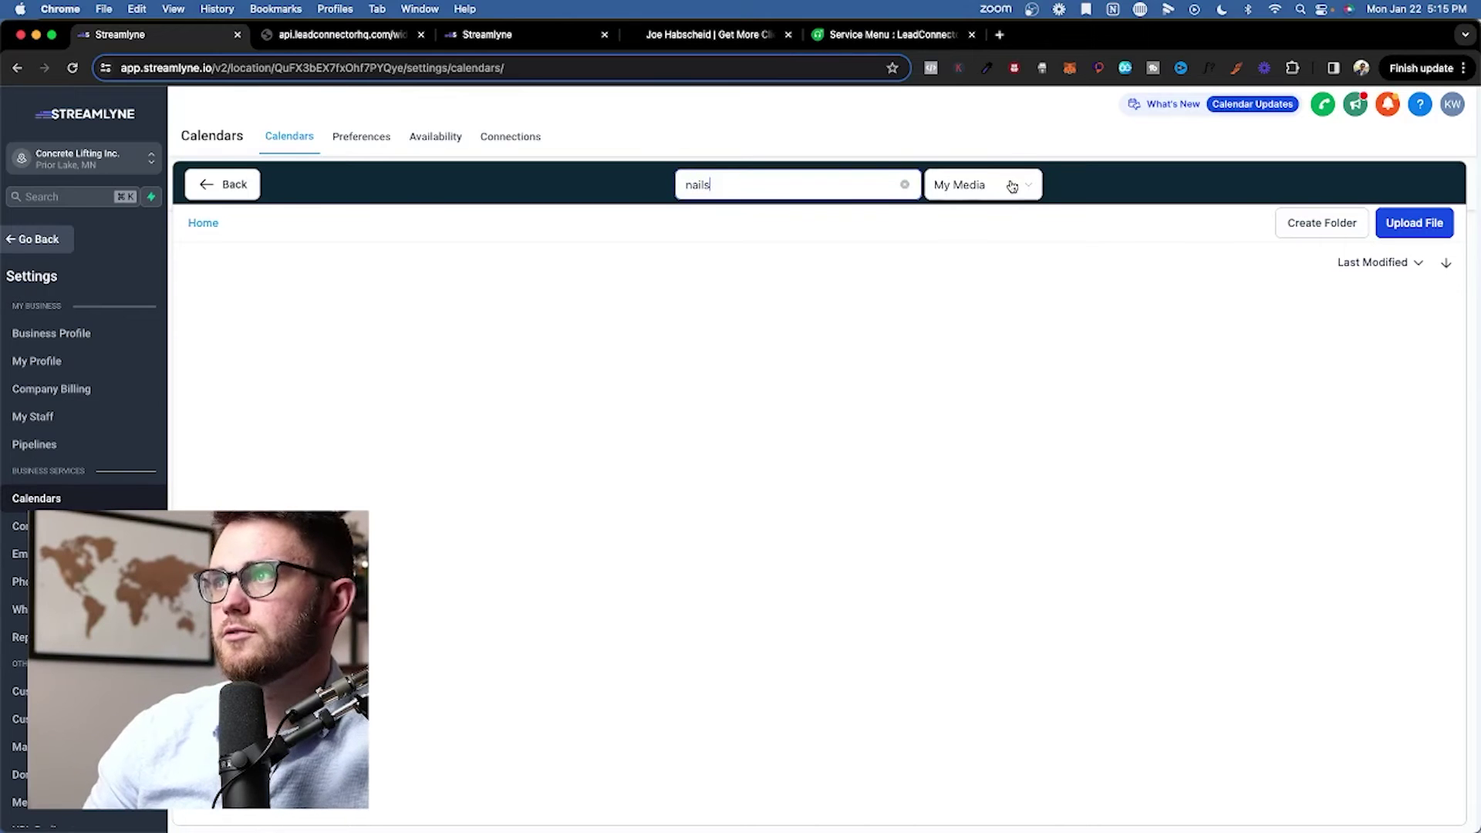
pyautogui.click(1013, 186)
pyautogui.click(985, 304)
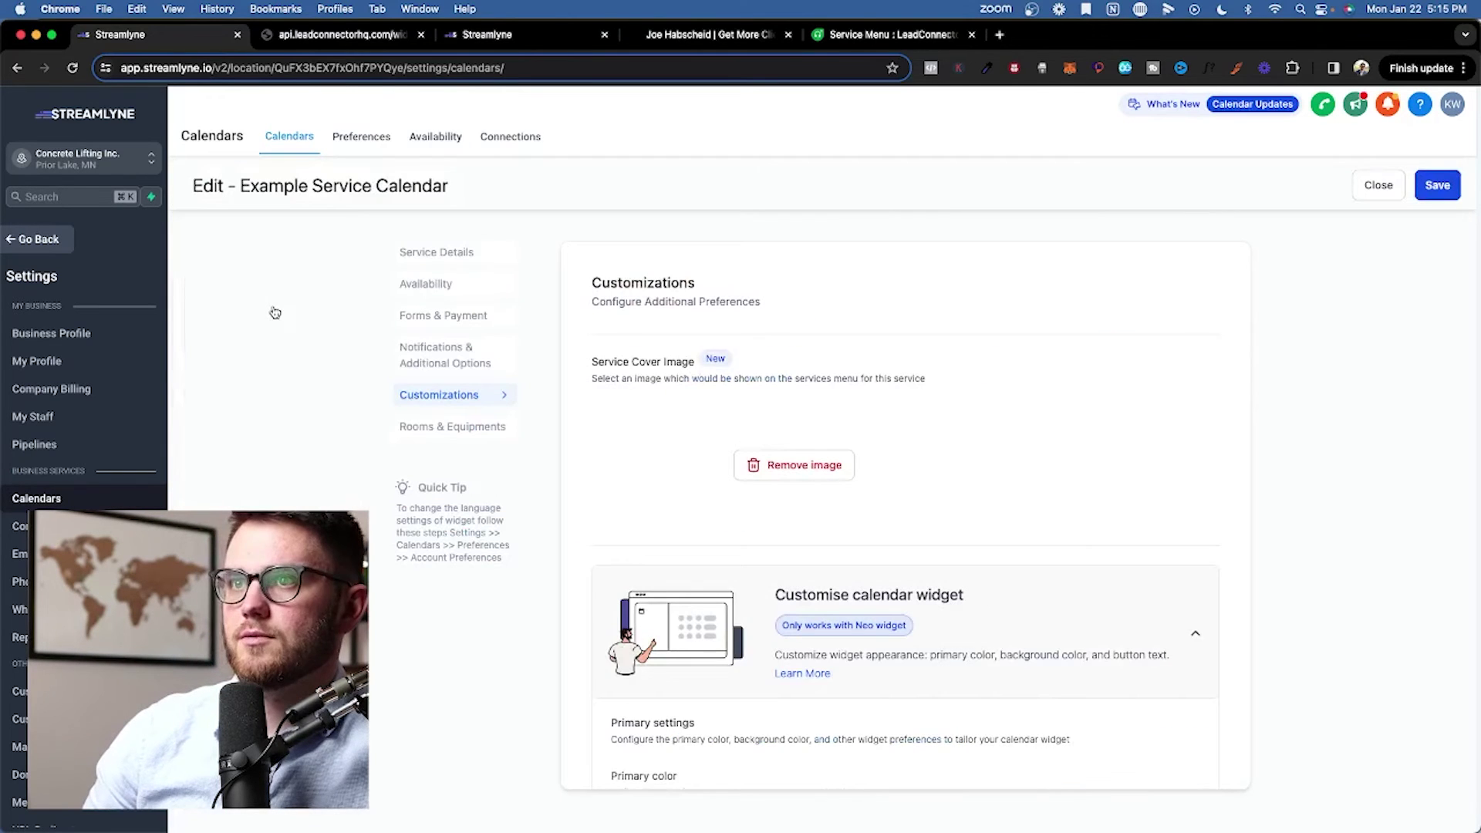
pyautogui.scroll(-5, 685, 401)
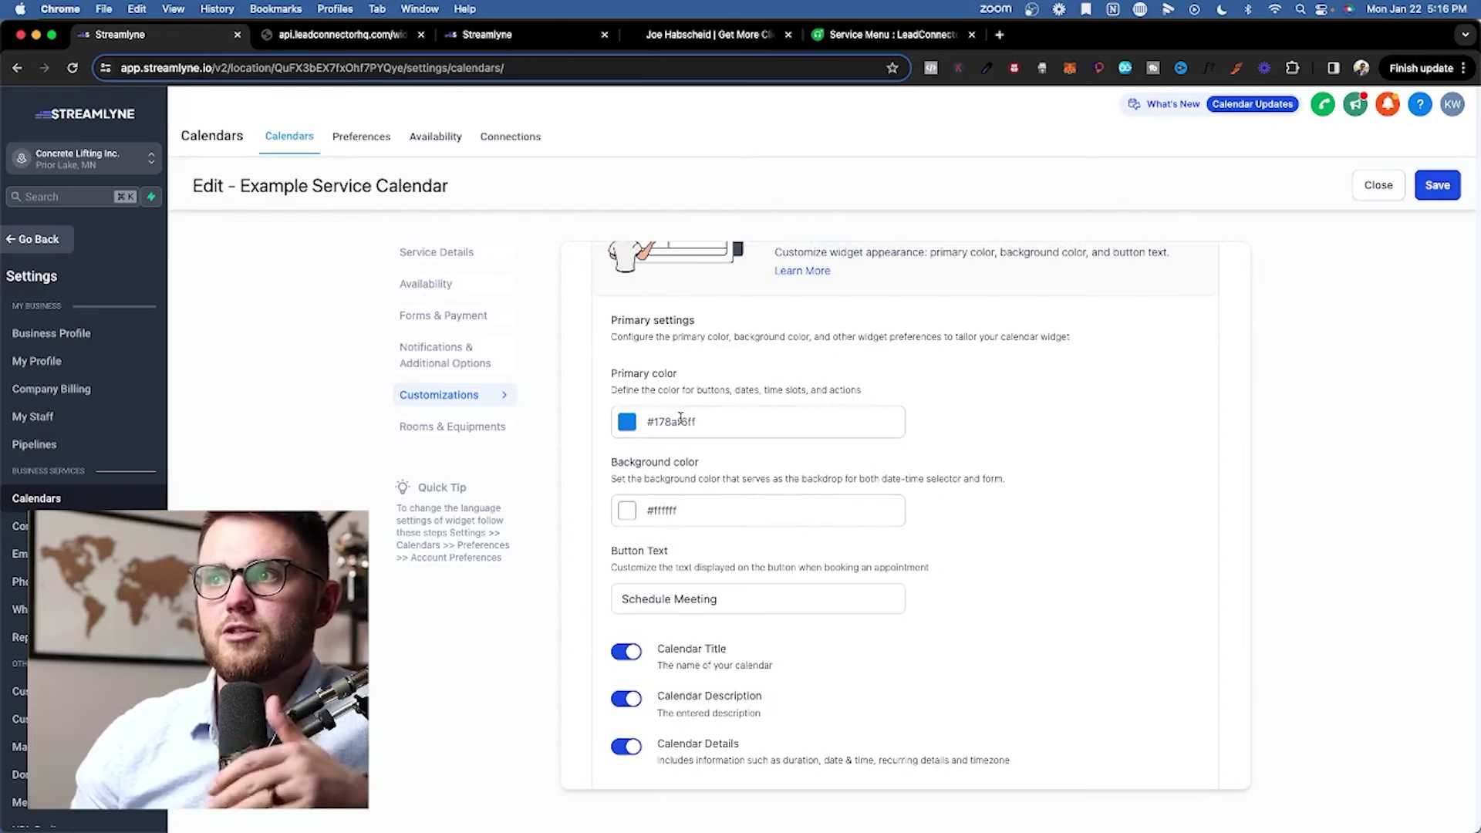
pyautogui.scroll(-5, 676, 564)
# Select the booking button's text in the widget customisation.
pyautogui.click(734, 374)
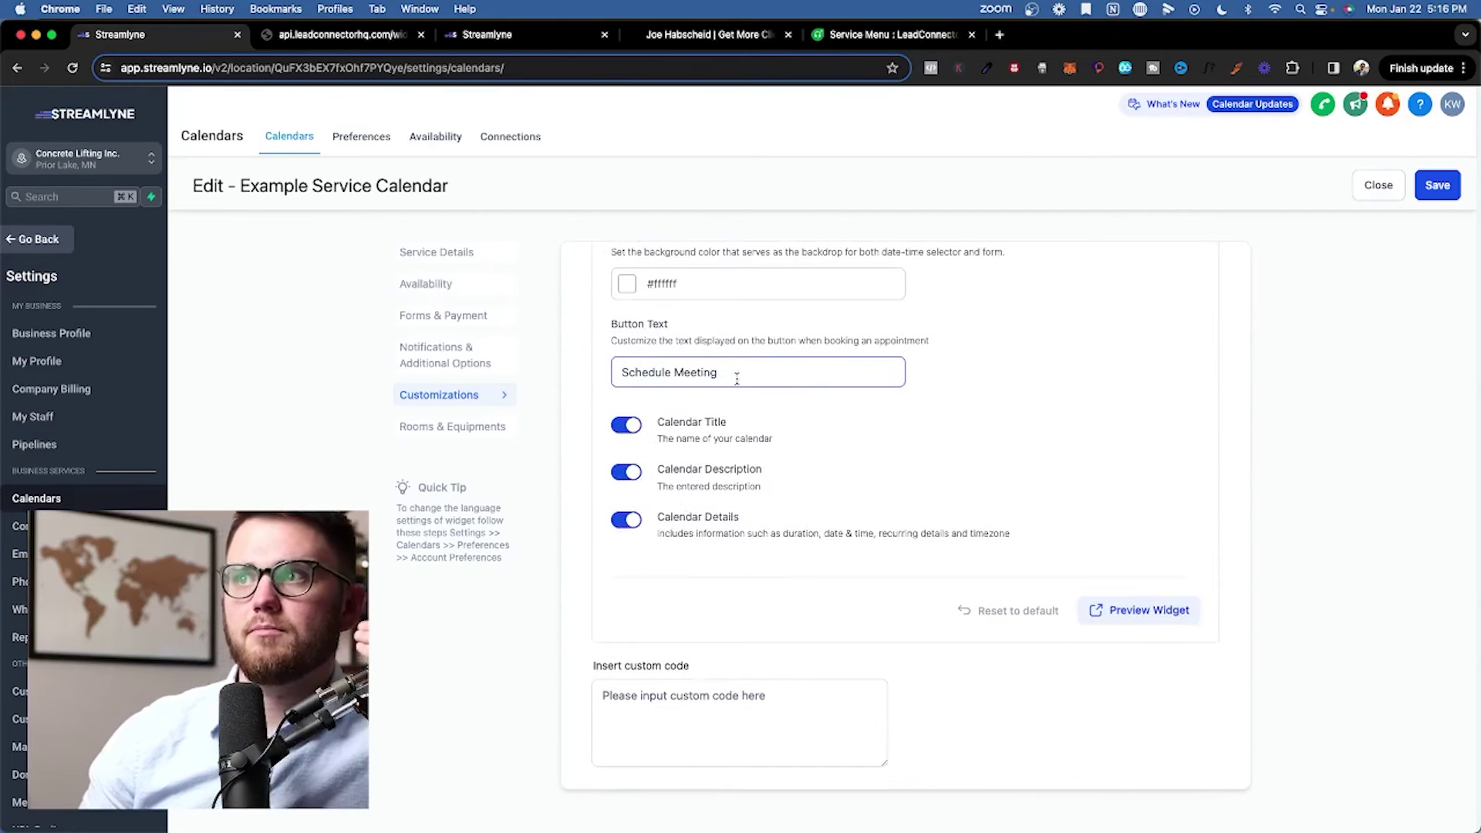
pyautogui.moveTo(734, 373); pyautogui.dragTo(594, 382)
pyautogui.scroll(1, 664, 455)
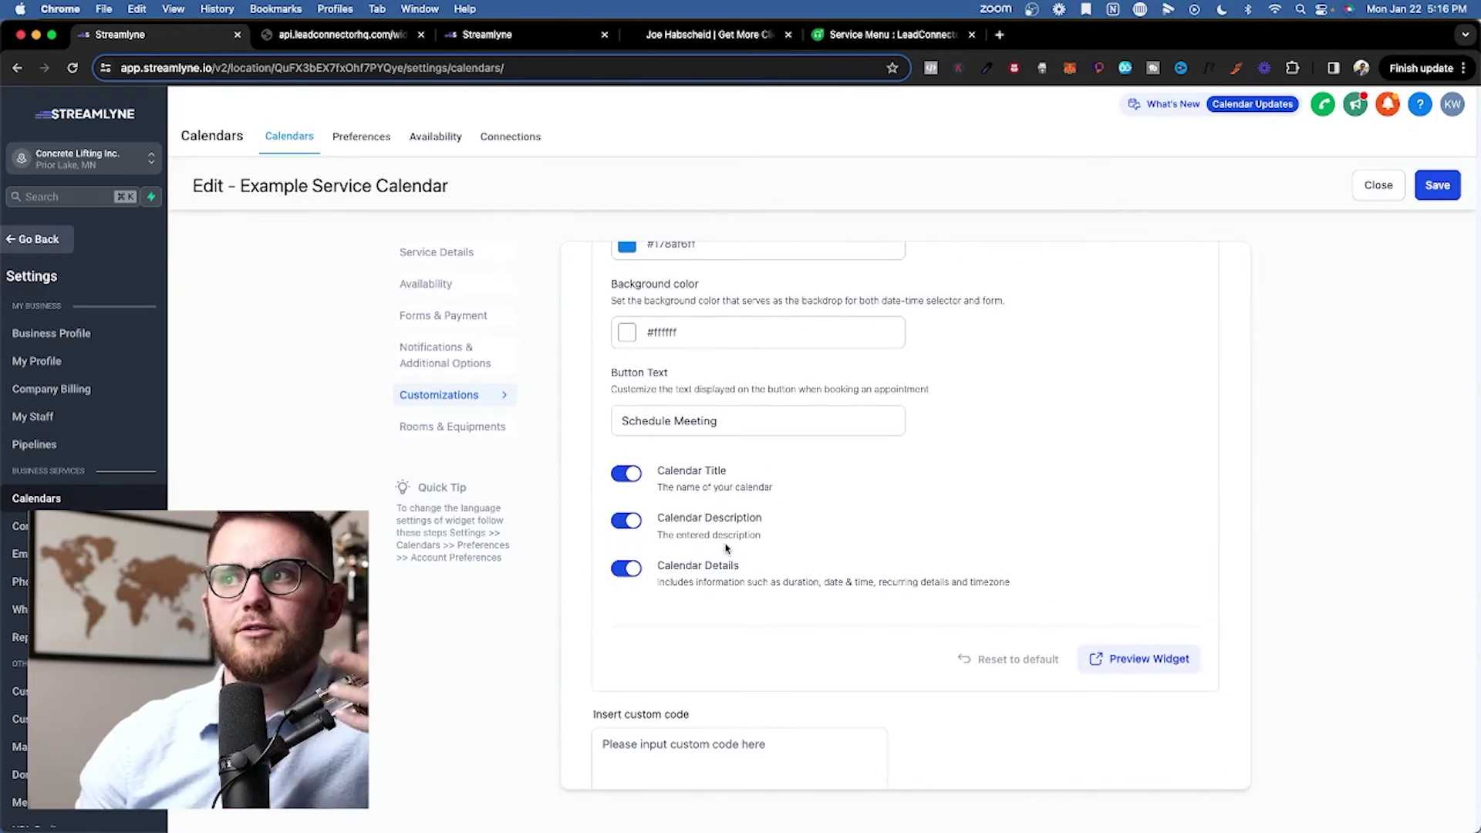
pyautogui.scroll(-2, 711, 580)
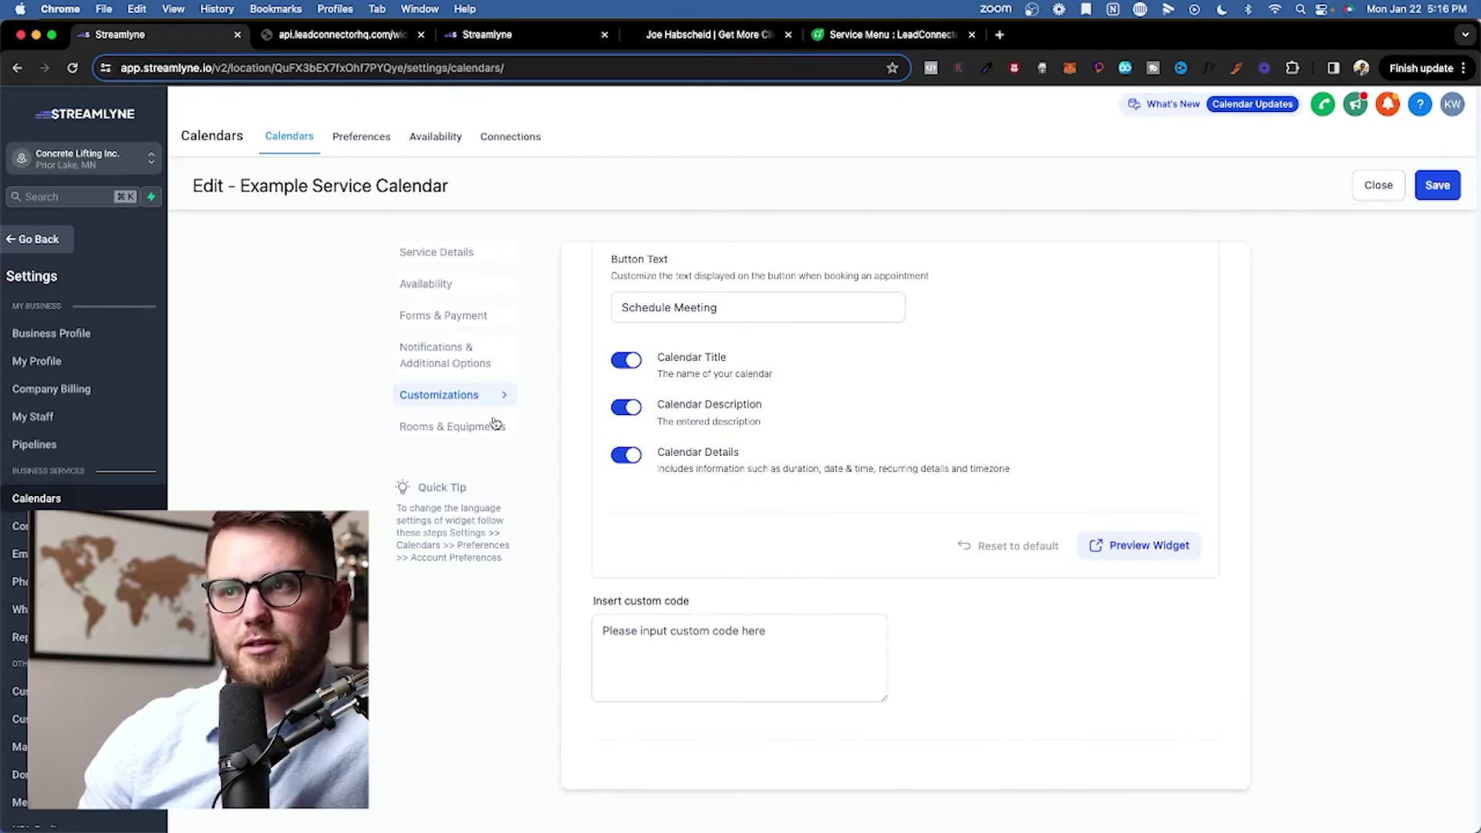
# Check the Rooms & Equipments lists, then preview the booking widget from Customizations.
pyautogui.click(450, 434)
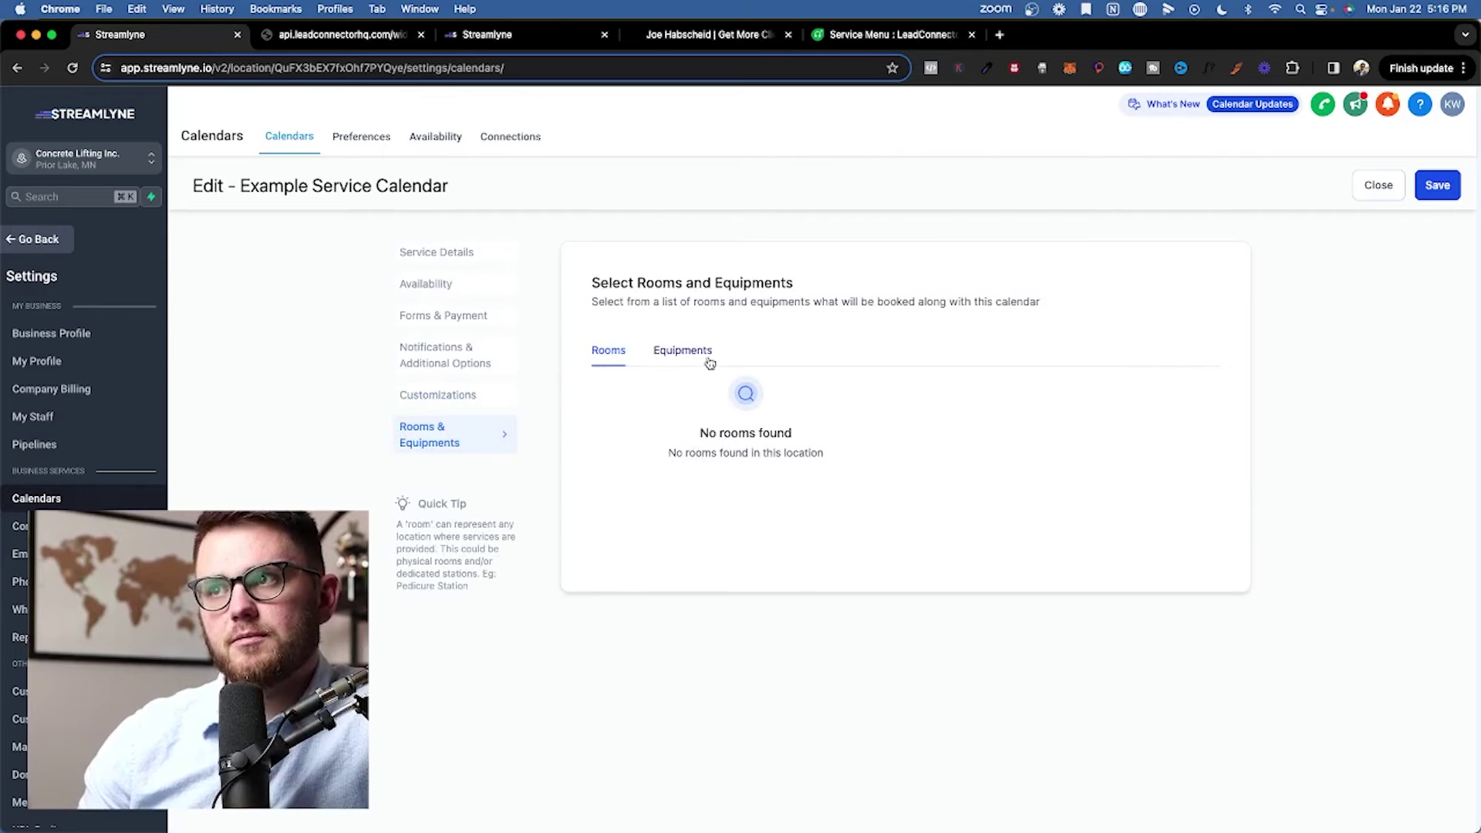
pyautogui.click(705, 357)
pyautogui.click(599, 357)
pyautogui.click(440, 401)
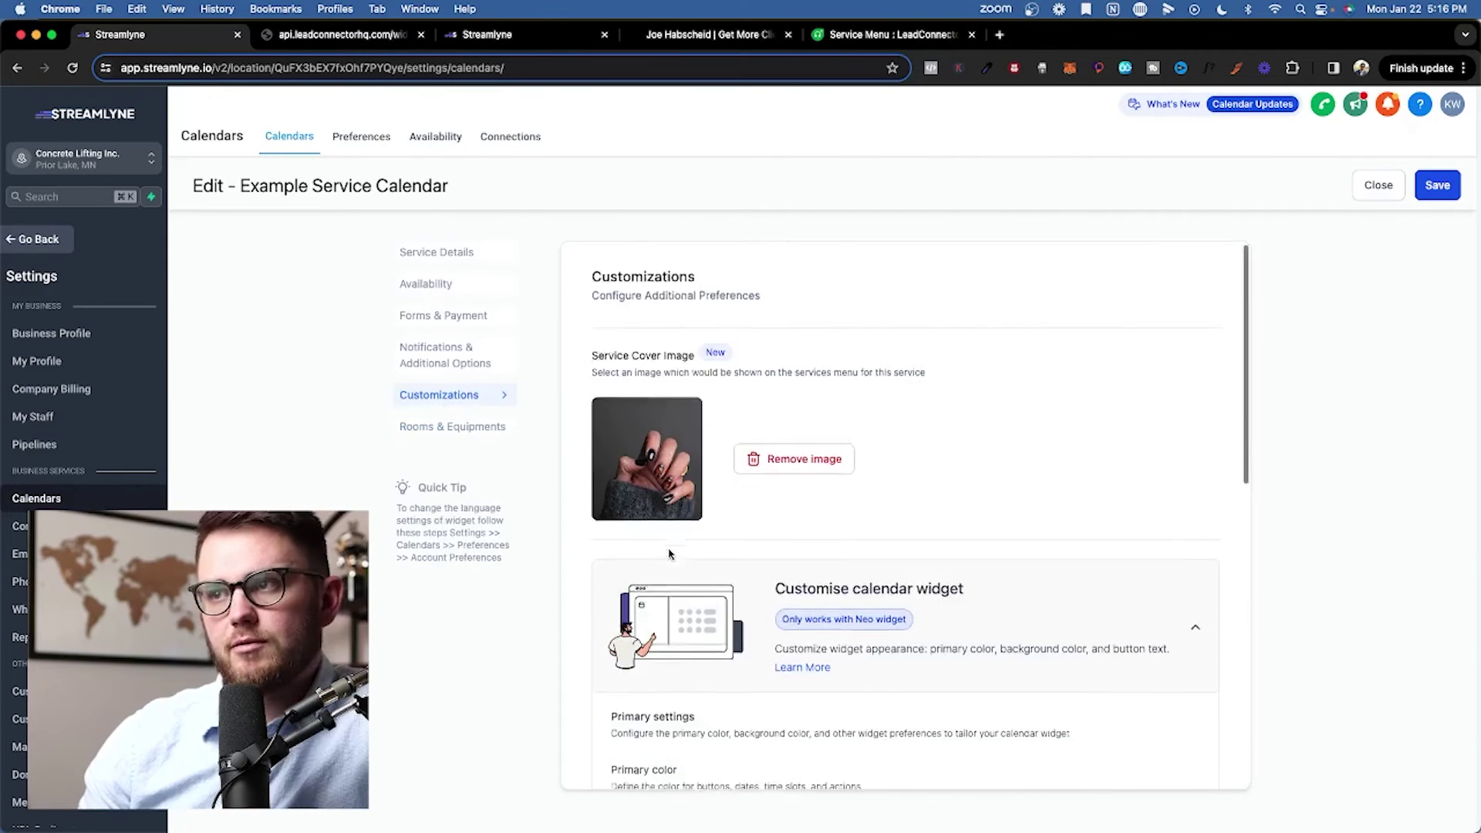
pyautogui.scroll(-5, 703, 575)
pyautogui.click(1144, 543)
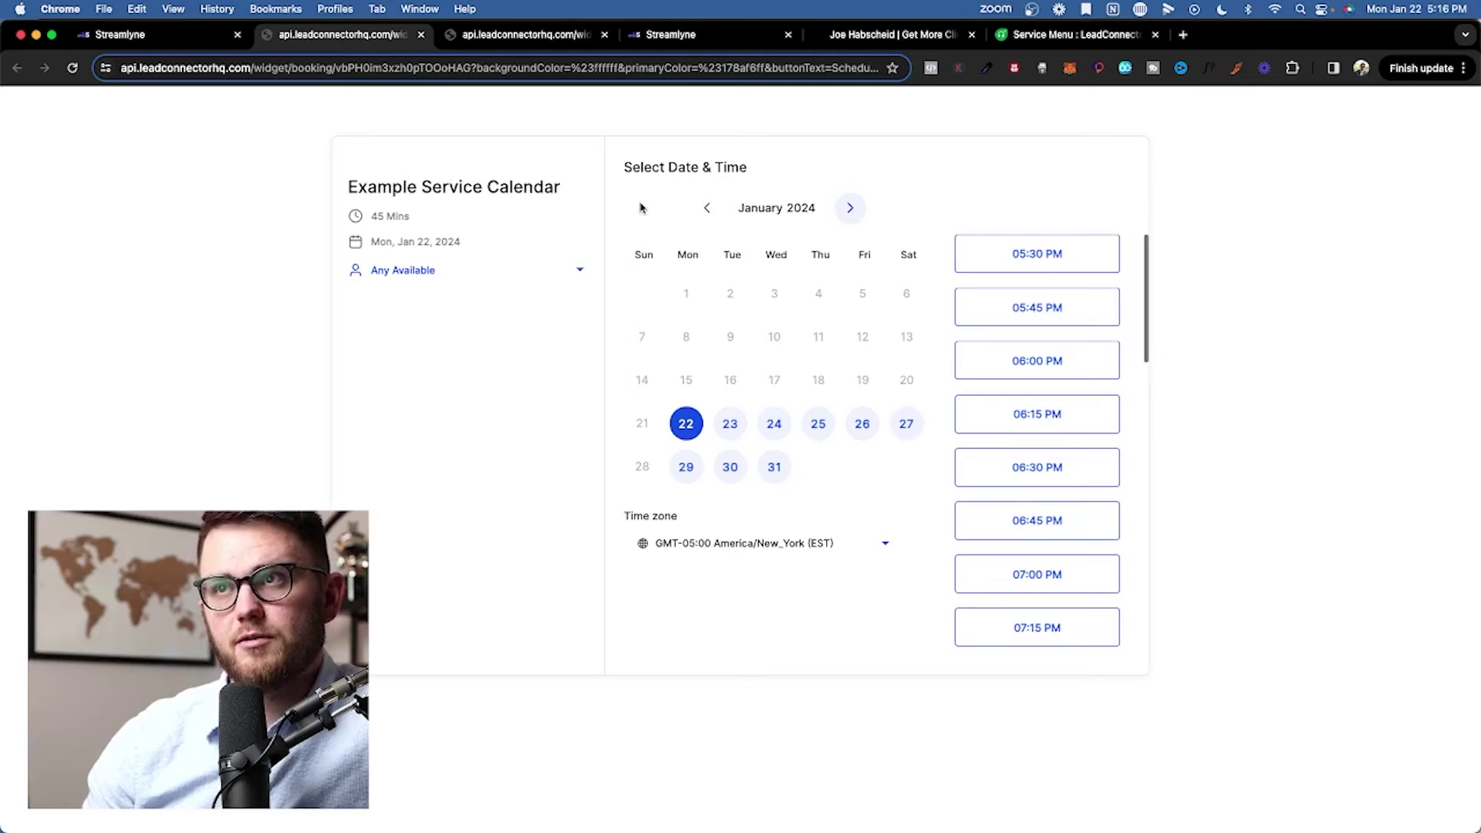
# Pick the 05:30 PM slot and continue to the booking details form.
pyautogui.click(1022, 253)
pyautogui.click(1076, 254)
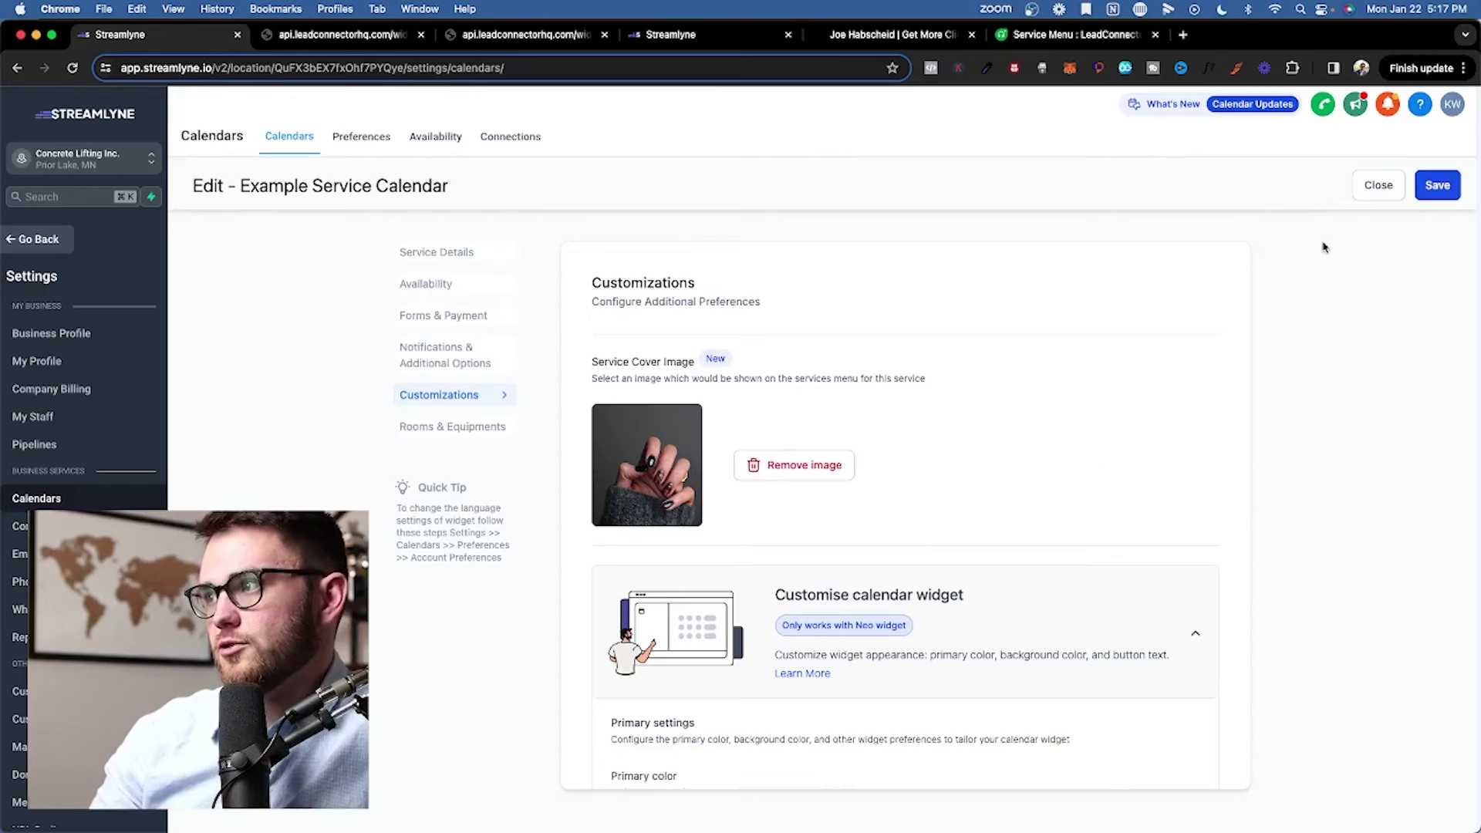
# Create a 'Nails' calendar group with the Neo template, typing 'nai' into its URL slug.
pyautogui.click(1378, 186)
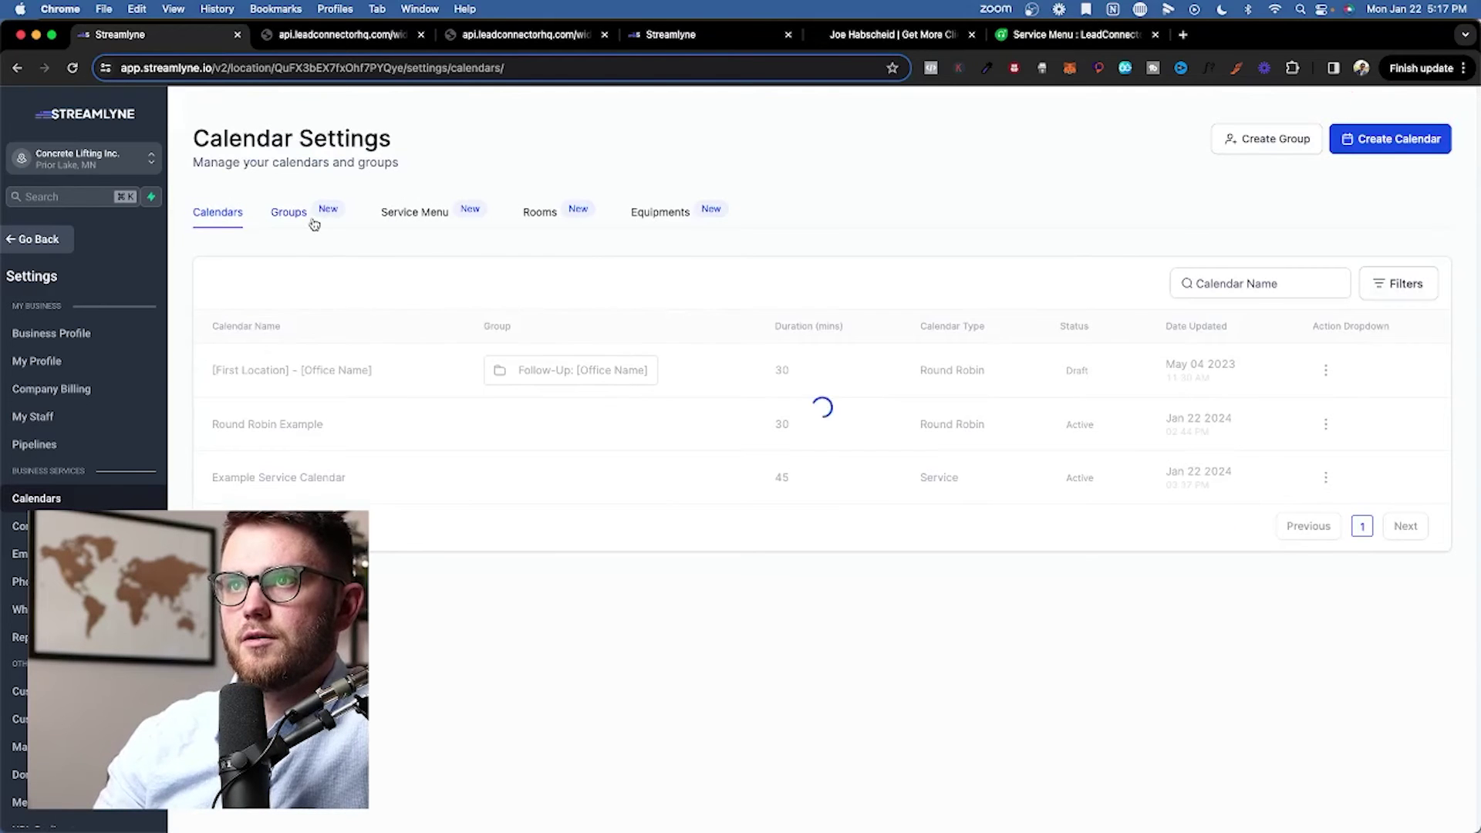
pyautogui.click(314, 224)
pyautogui.click(1280, 141)
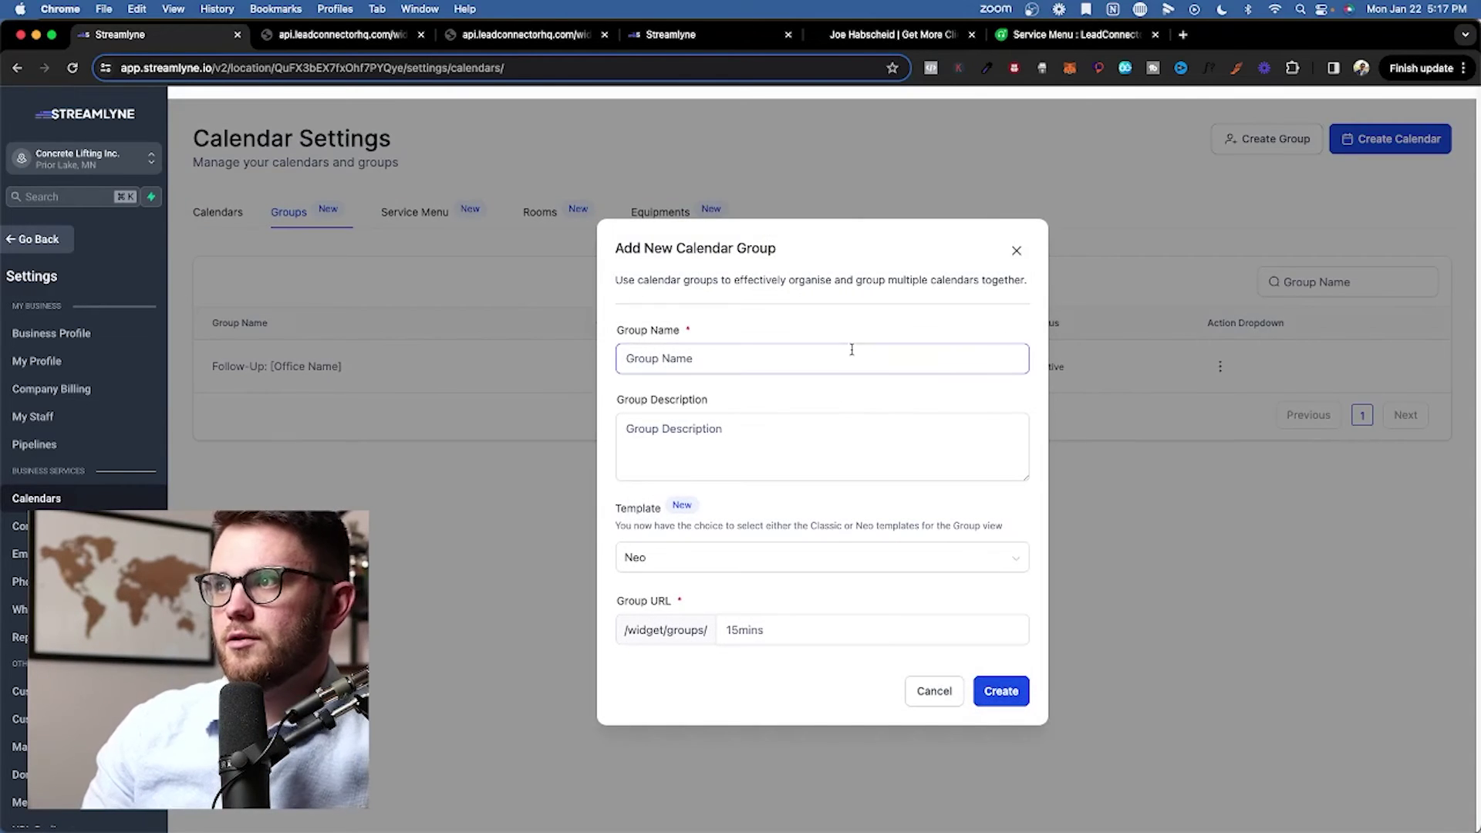
pyautogui.write('Nails')
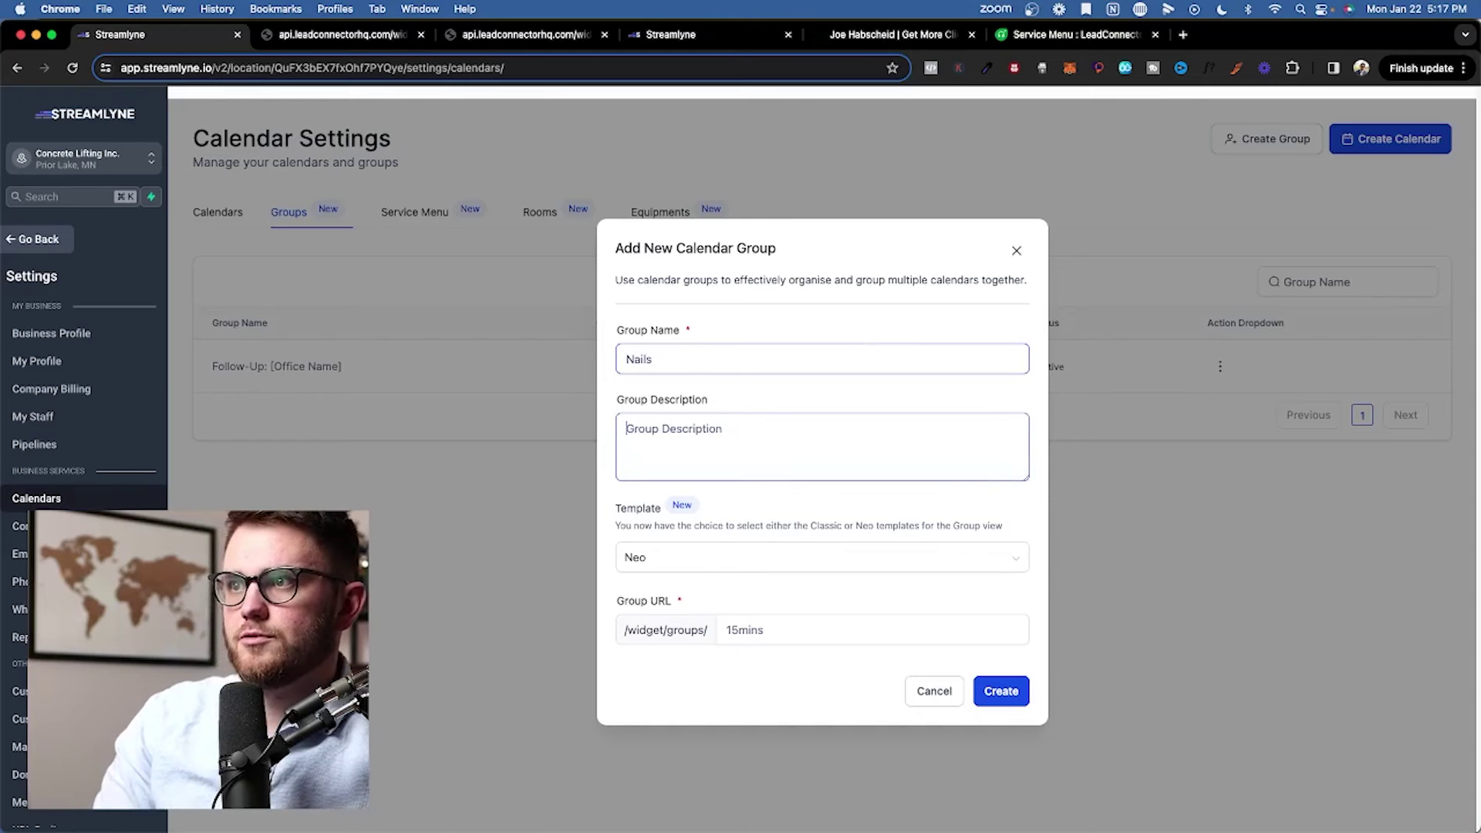
pyautogui.click(644, 562)
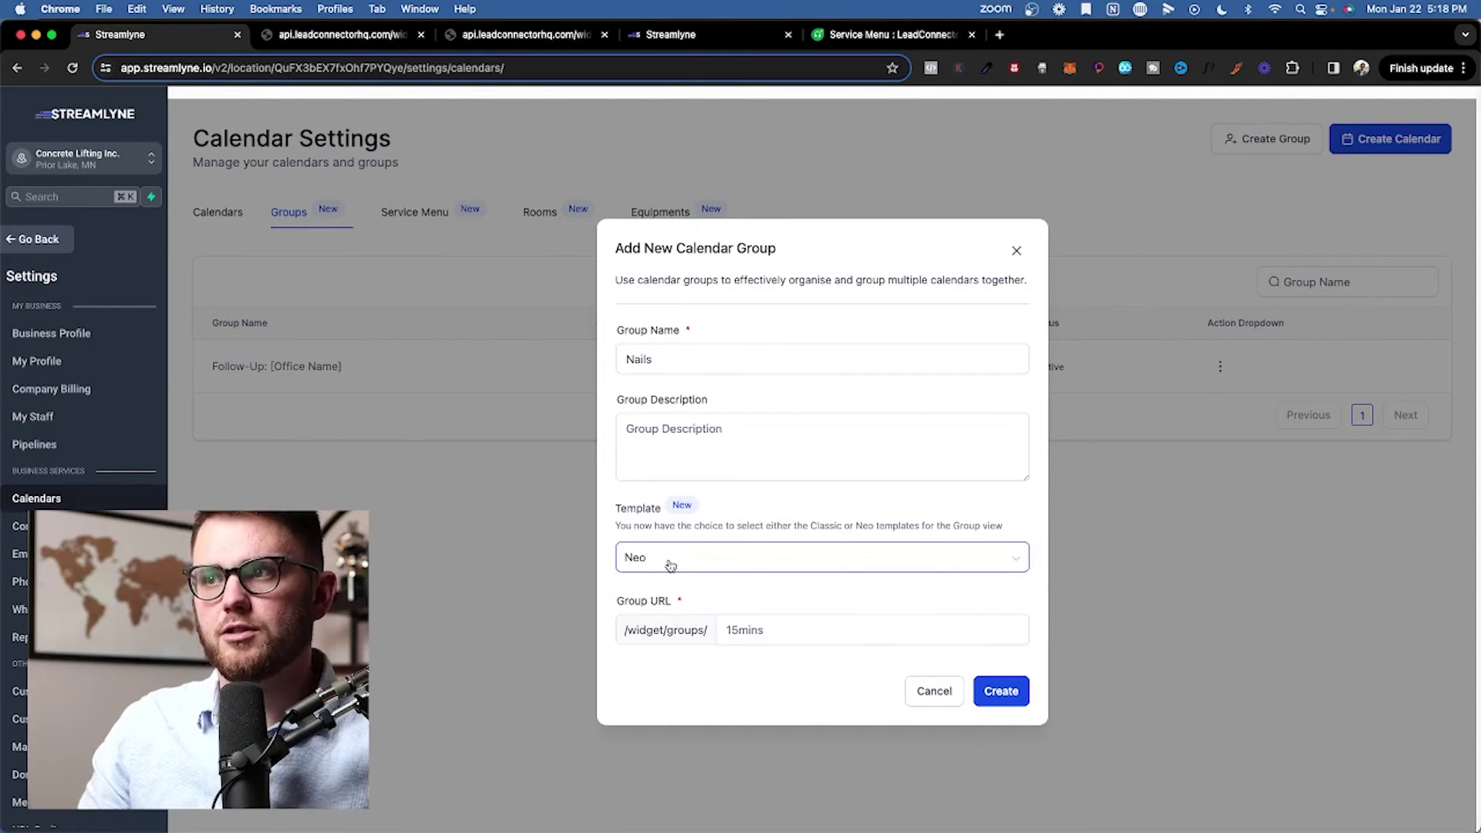
pyautogui.click(668, 568)
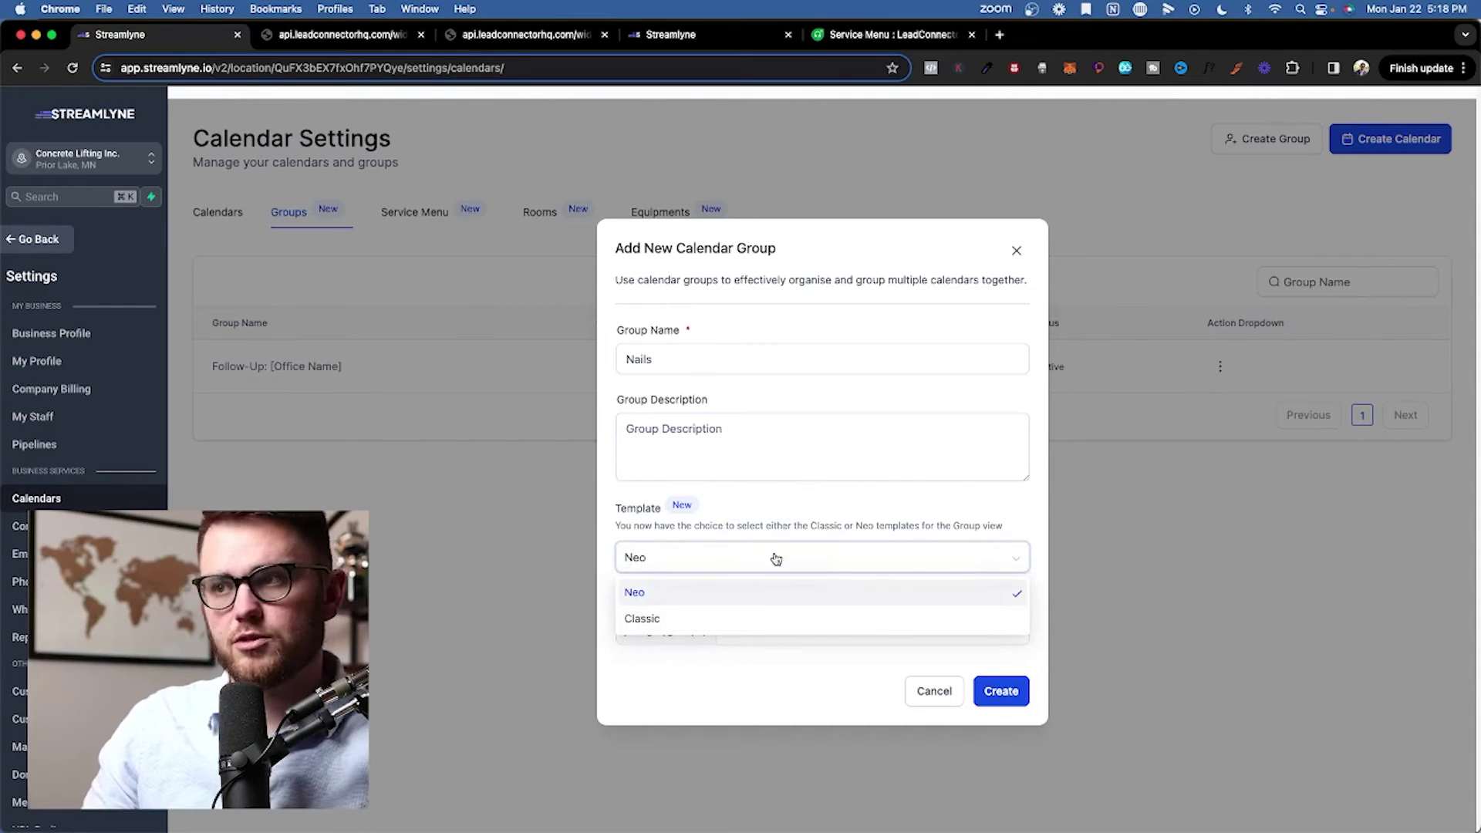
pyautogui.click(786, 526)
pyautogui.click(806, 625)
pyautogui.write('nails')
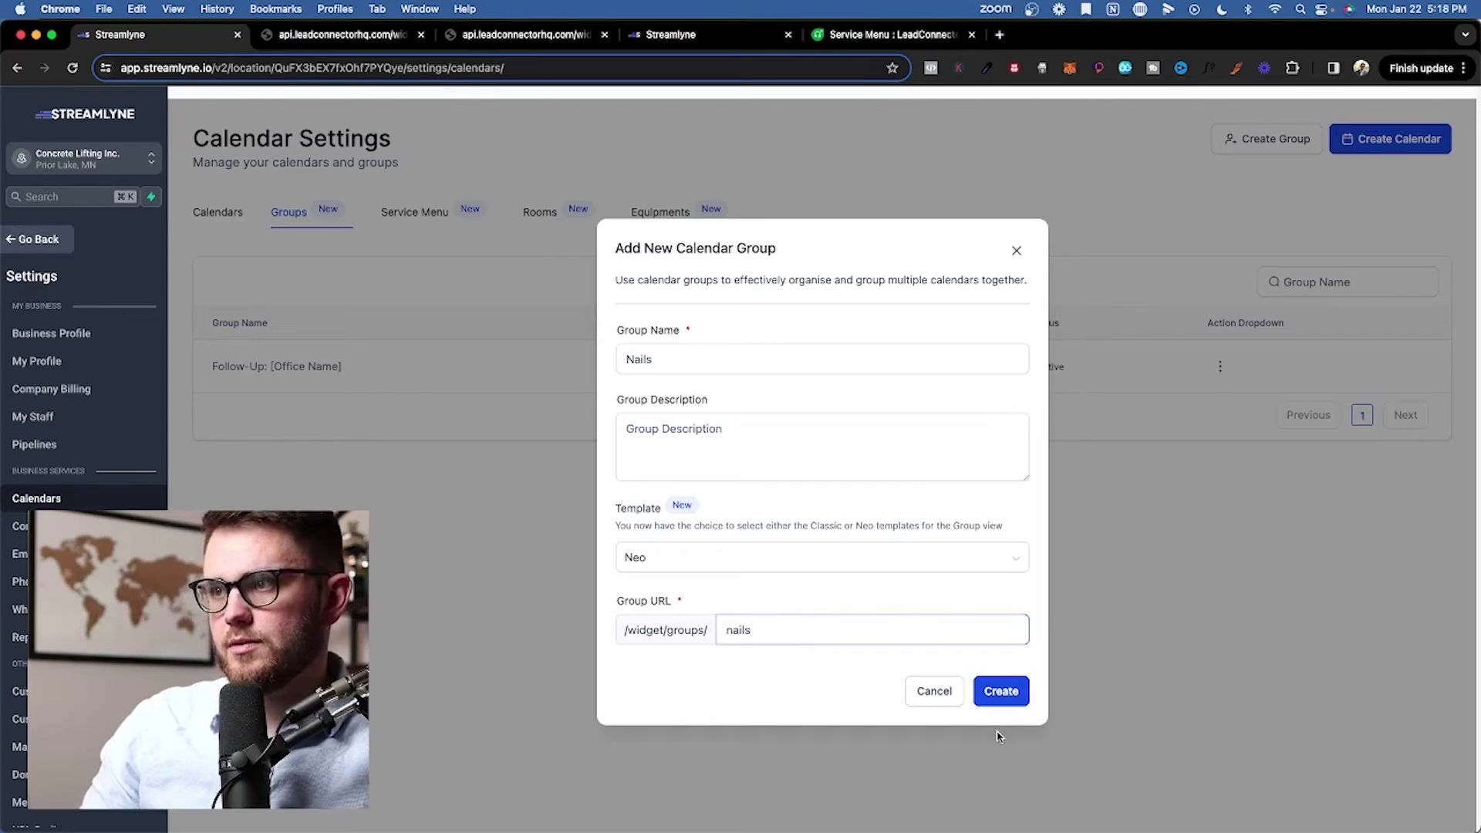
pyautogui.click(1000, 691)
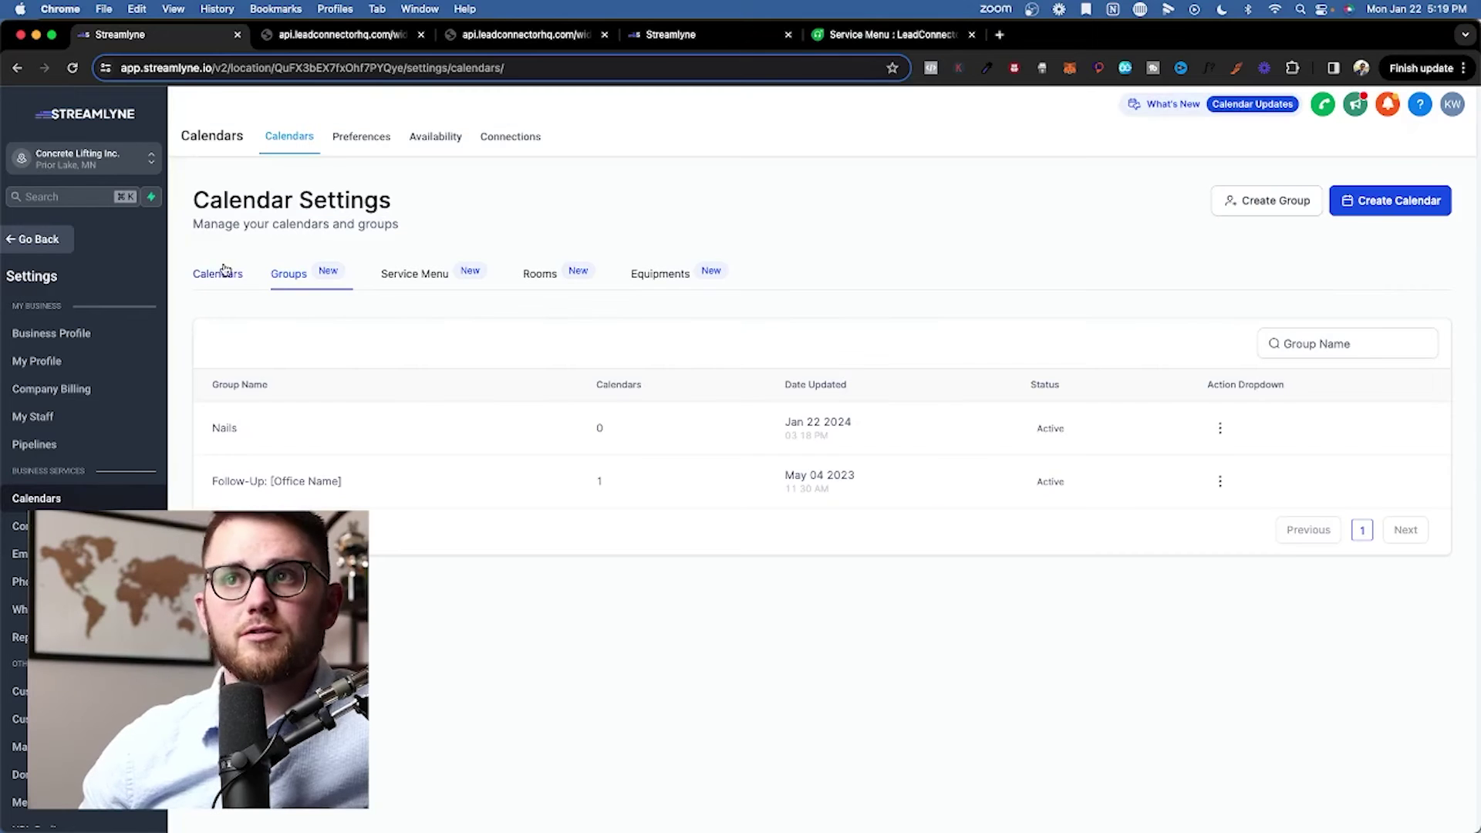
# Assign Example Service Calendar to the Nails group and save it.
pyautogui.click(218, 274)
pyautogui.click(1326, 539)
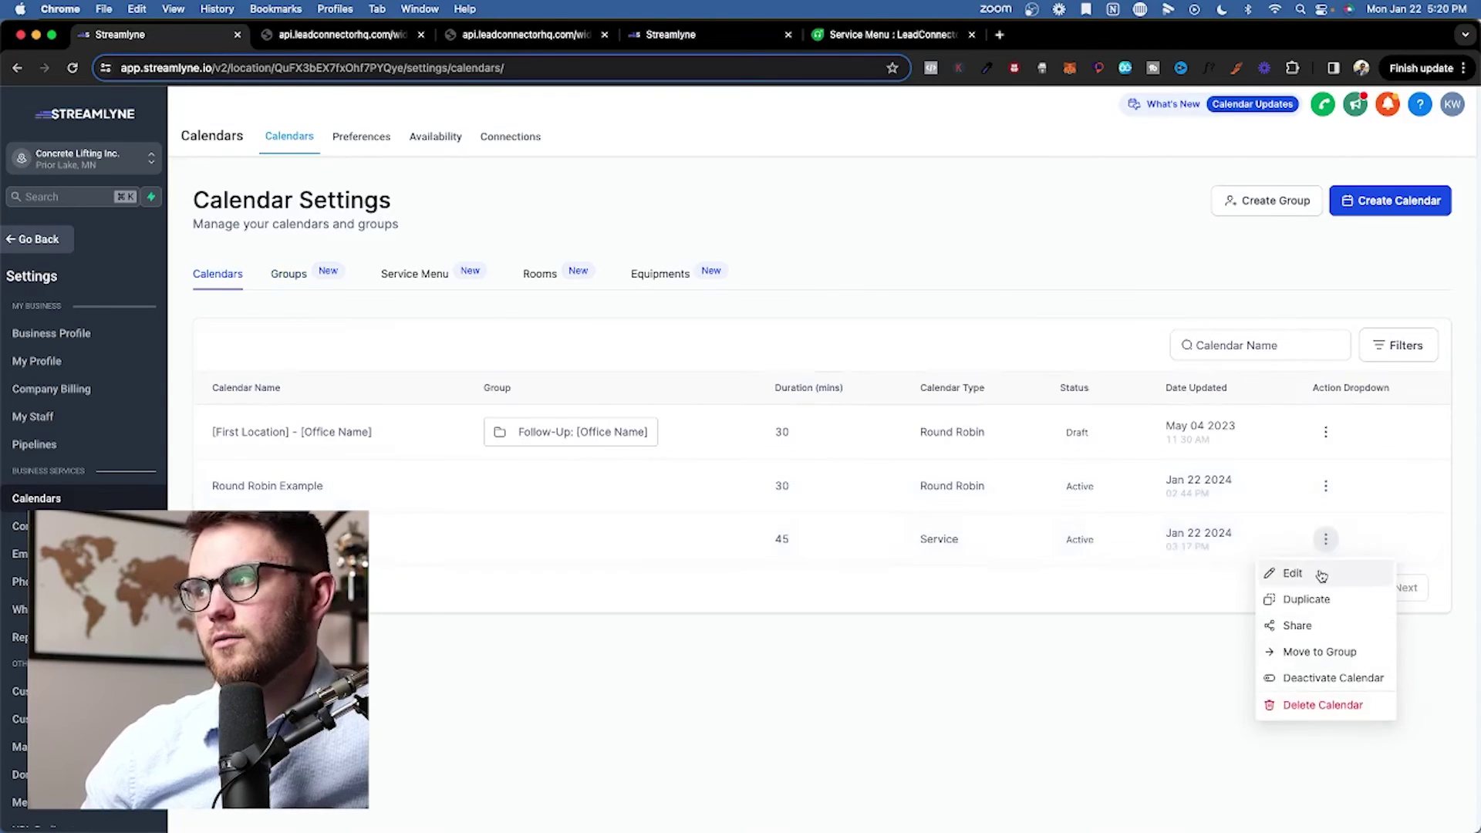
pyautogui.click(1275, 572)
pyautogui.scroll(-5, 705, 579)
pyautogui.click(700, 511)
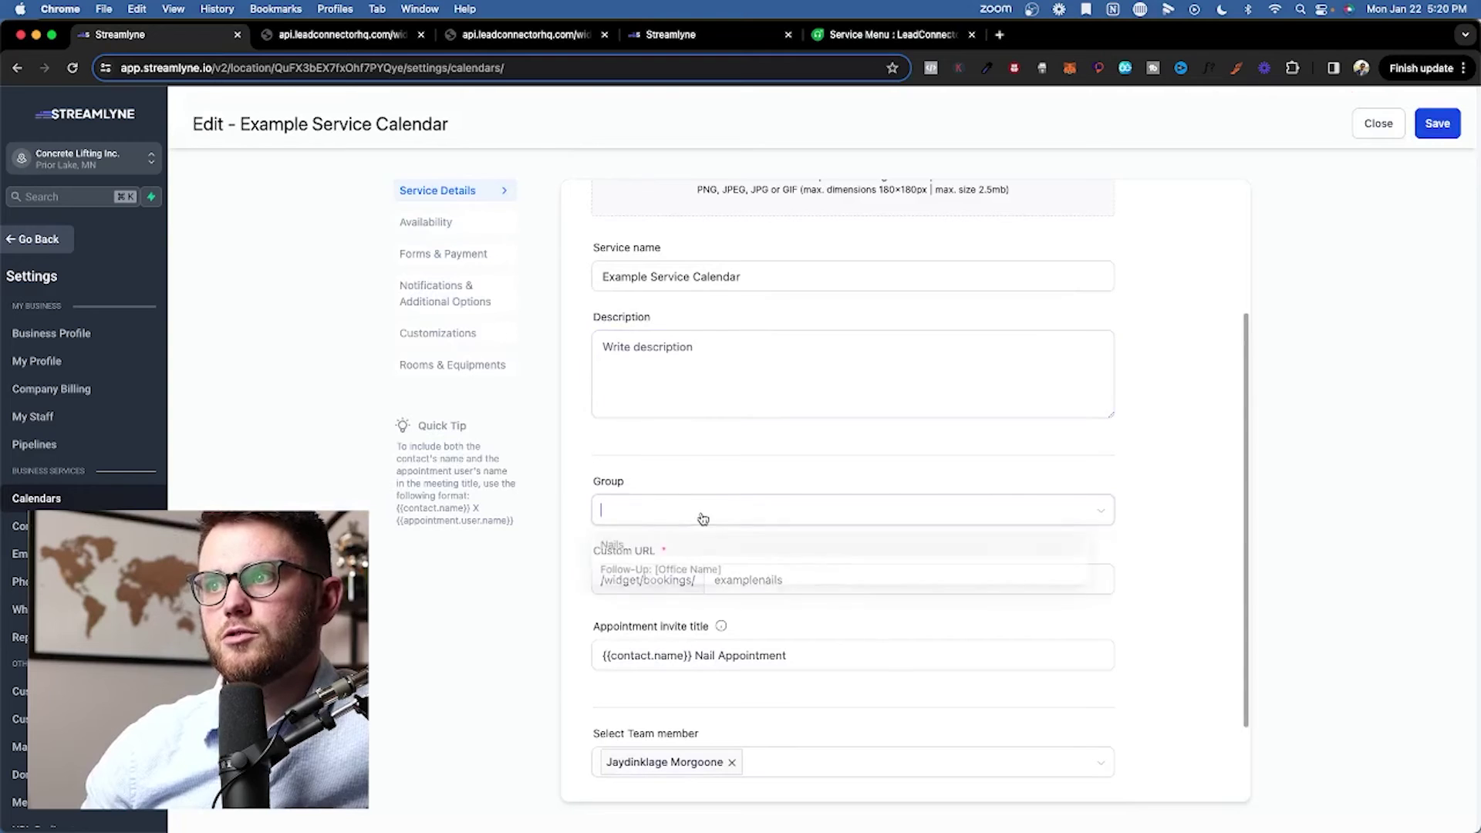
pyautogui.click(701, 568)
pyautogui.click(1436, 125)
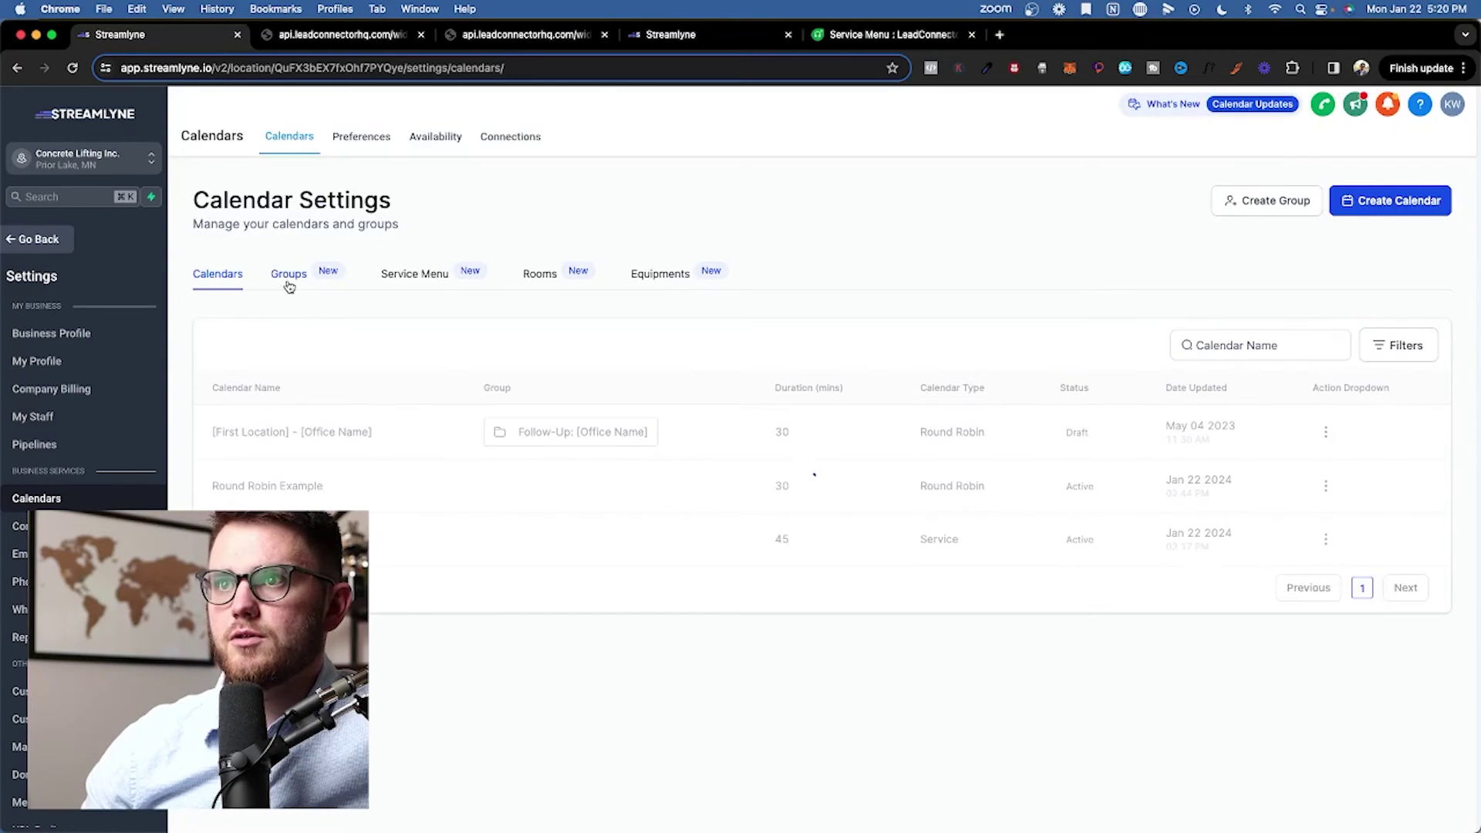
# Check the groups list, then bring up the empty Service Menu list.
pyautogui.click(285, 286)
pyautogui.scroll(-1, 588, 368)
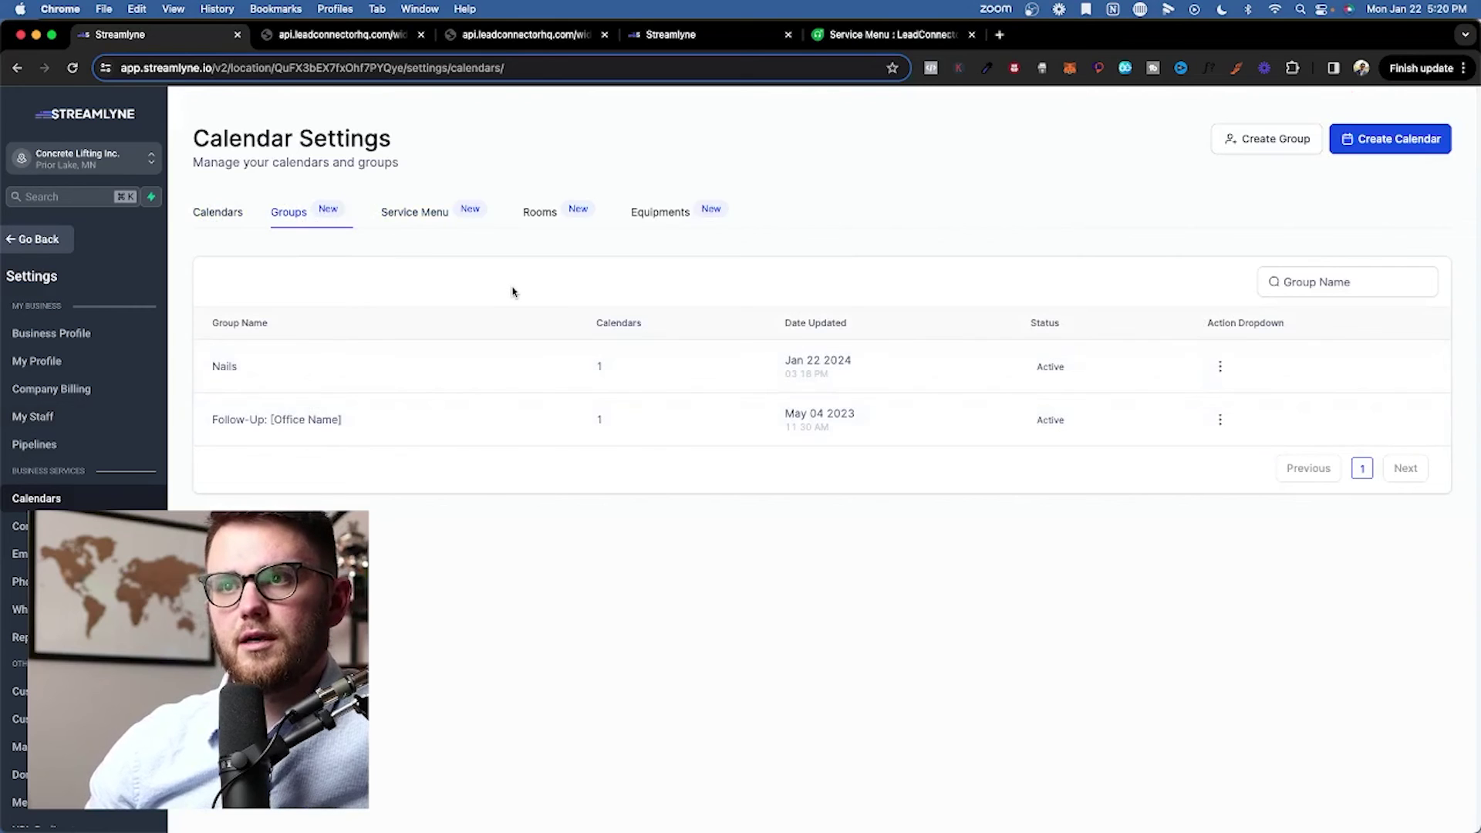
pyautogui.click(430, 209)
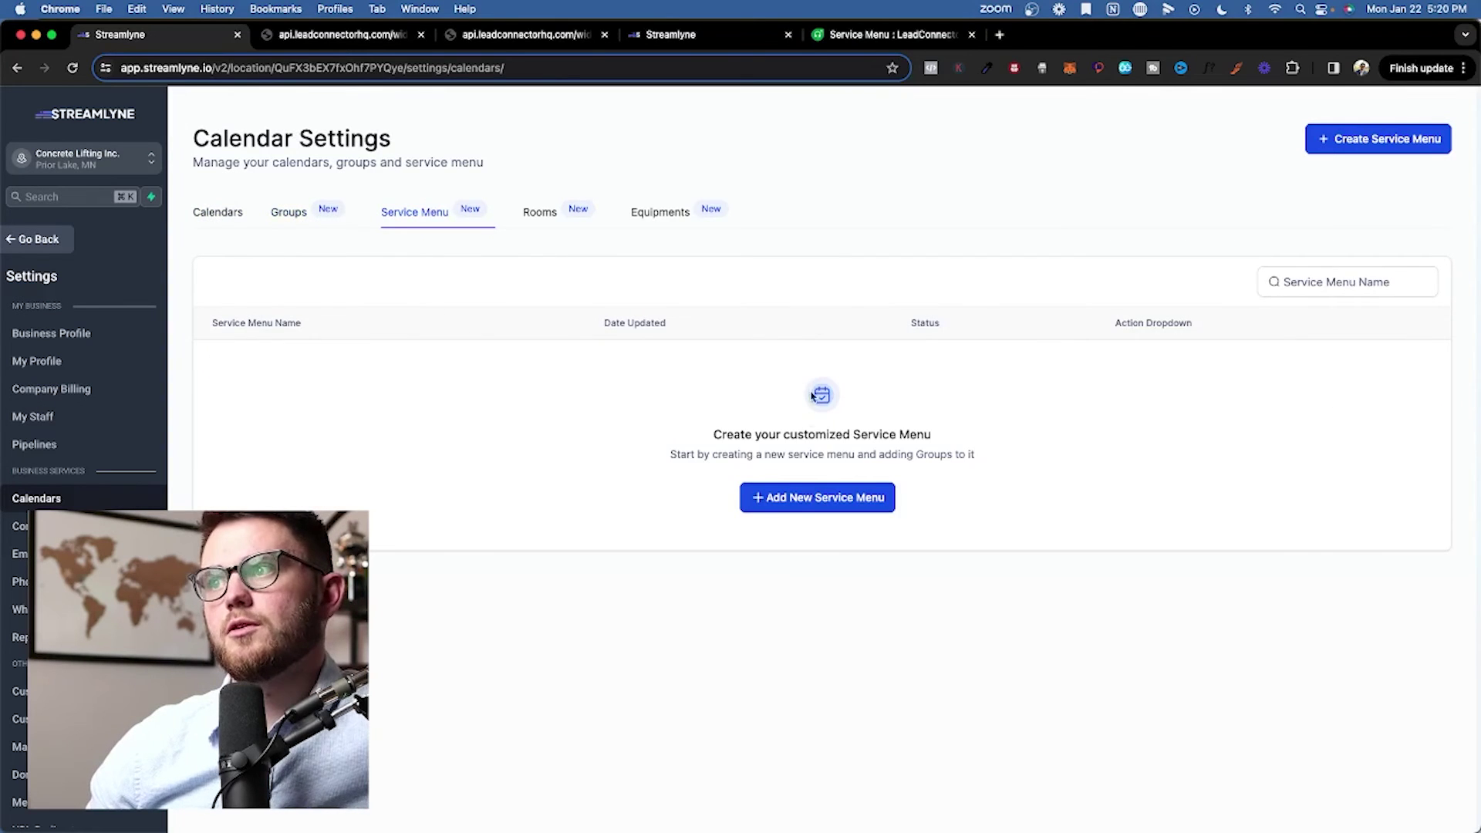
# Name the new service menu 'Nail Spa Menu', URL 'nailspamenu', and clear the thank-you message.
pyautogui.click(801, 499)
pyautogui.click(671, 347)
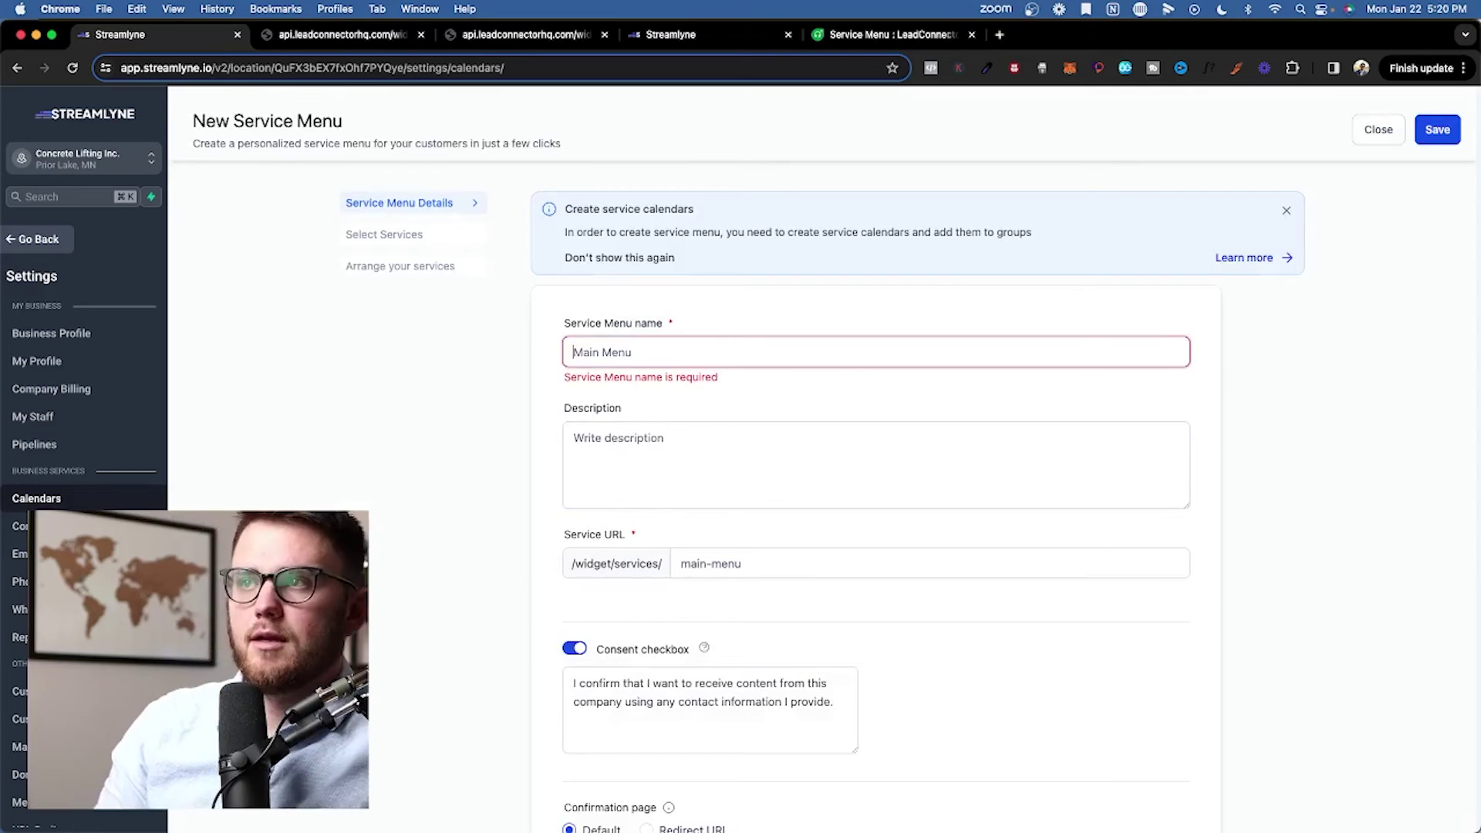
pyautogui.write('Nail Spa Menu')
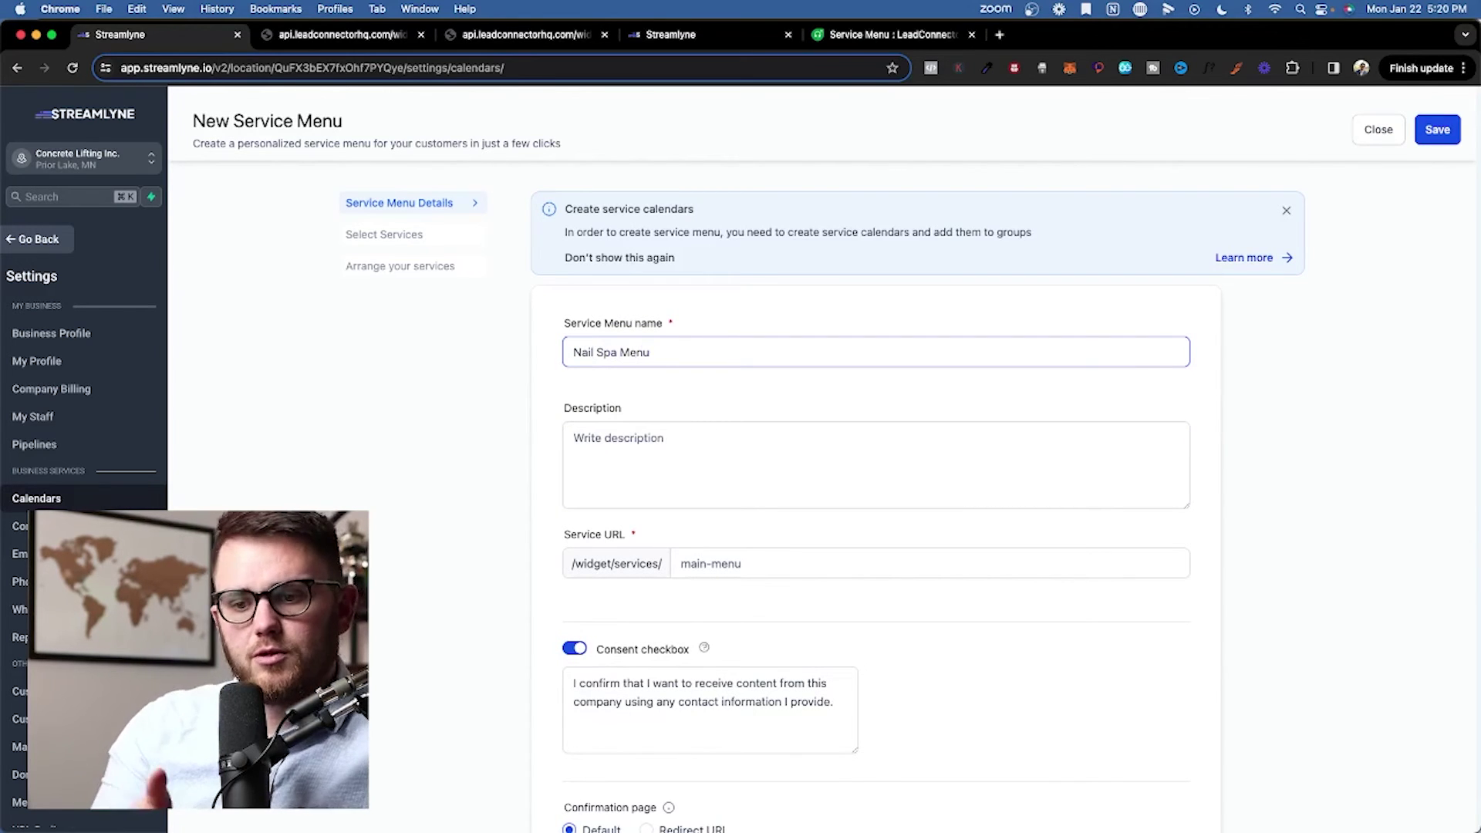
pyautogui.click(706, 465)
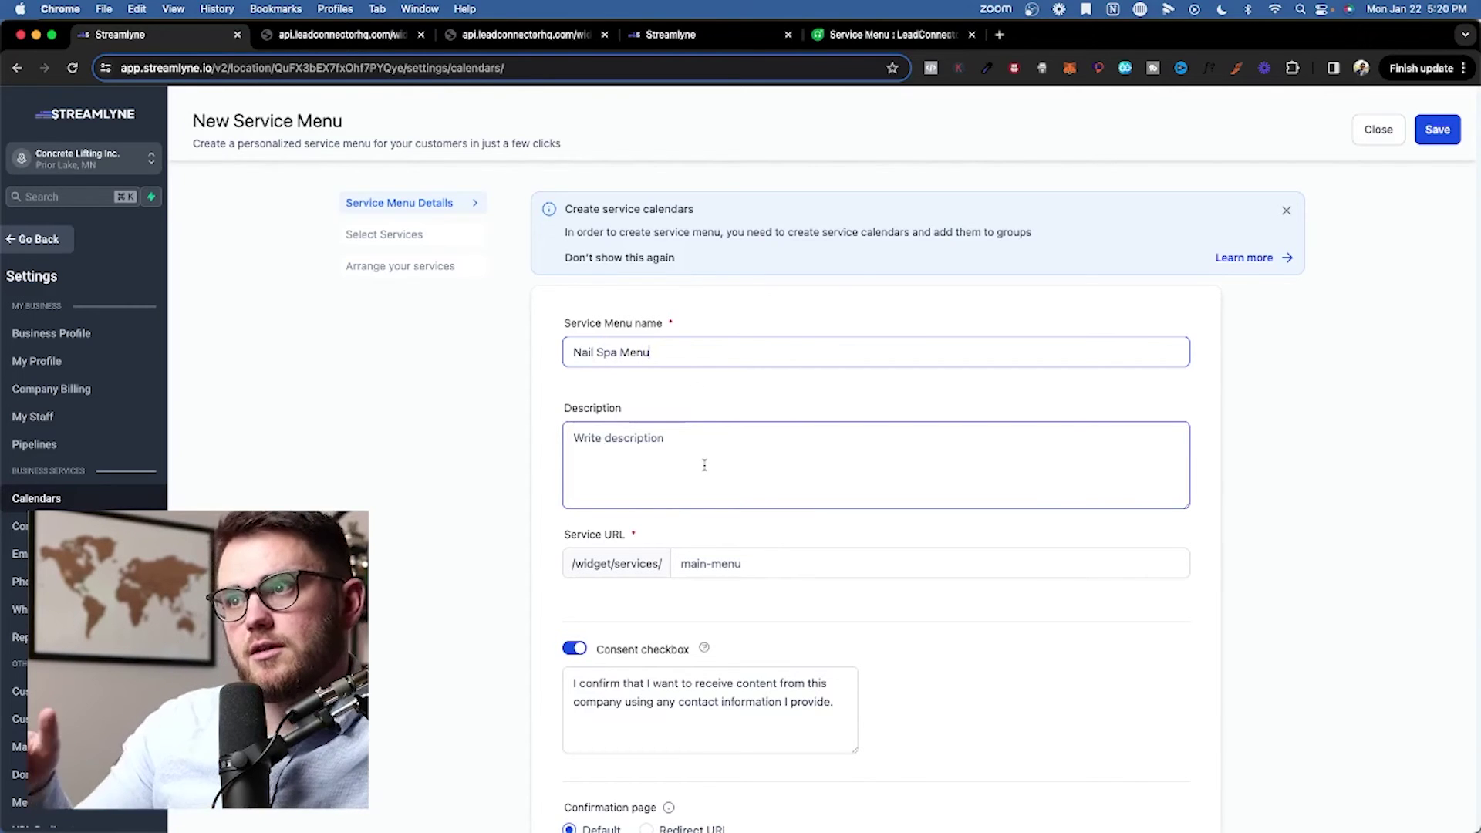
pyautogui.scroll(-1, 705, 465)
pyautogui.press('Tab')
pyautogui.write('nail')
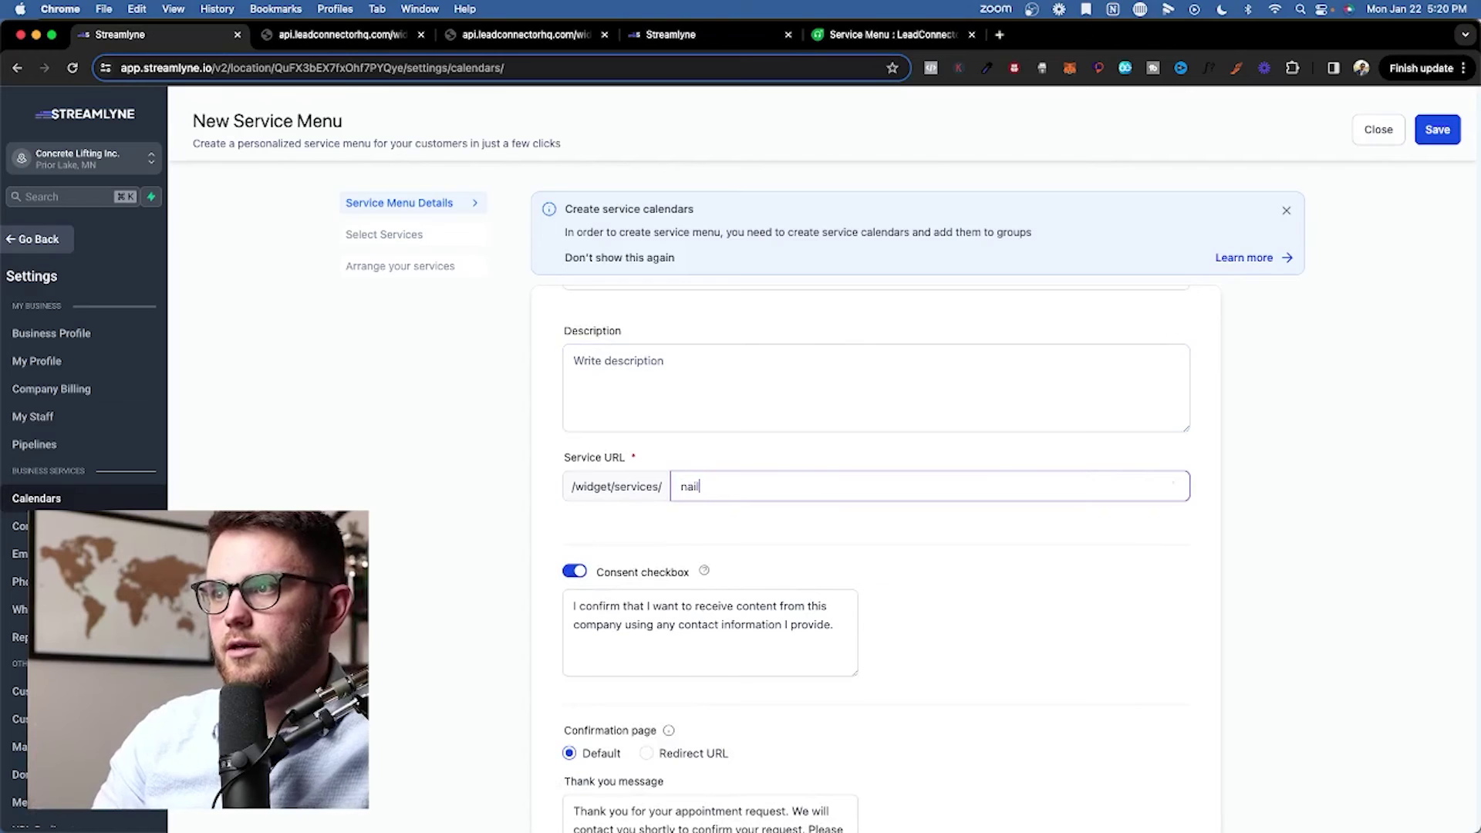
pyautogui.write('spamenu')
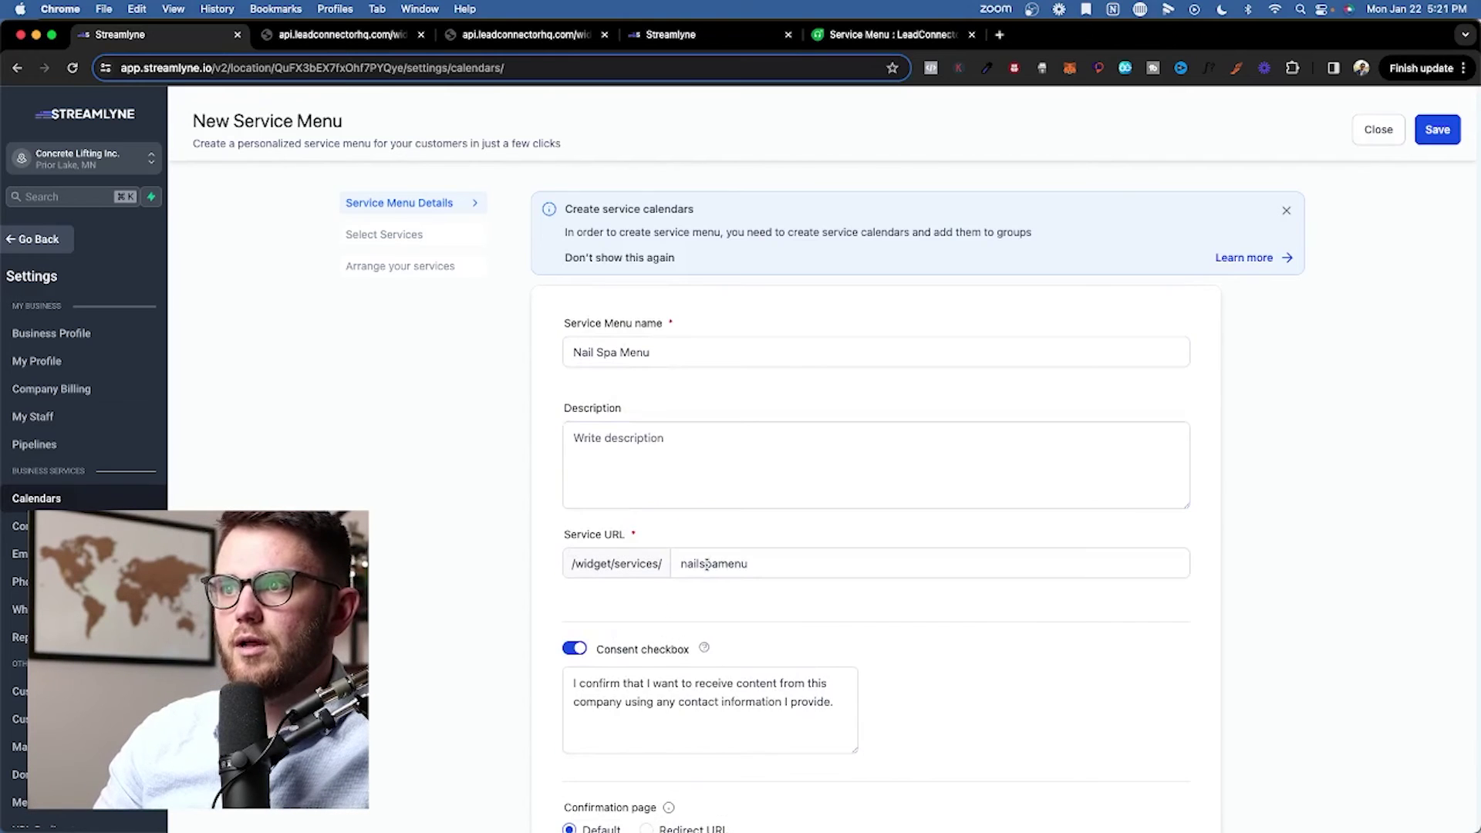
pyautogui.scroll(-2, 794, 579)
pyautogui.scroll(-2, 791, 544)
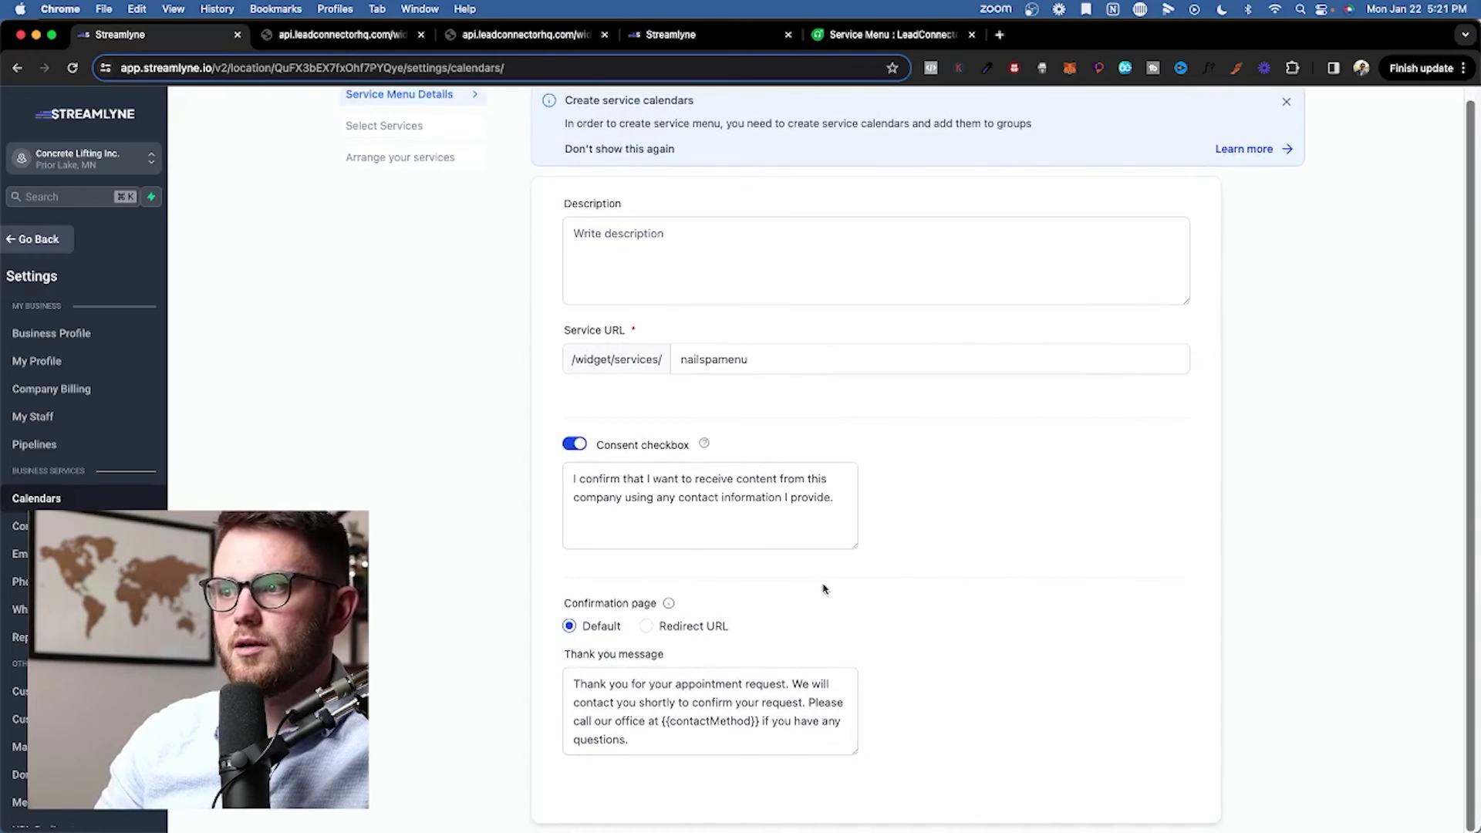
pyautogui.press('super+a')
pyautogui.press('BackSpace')
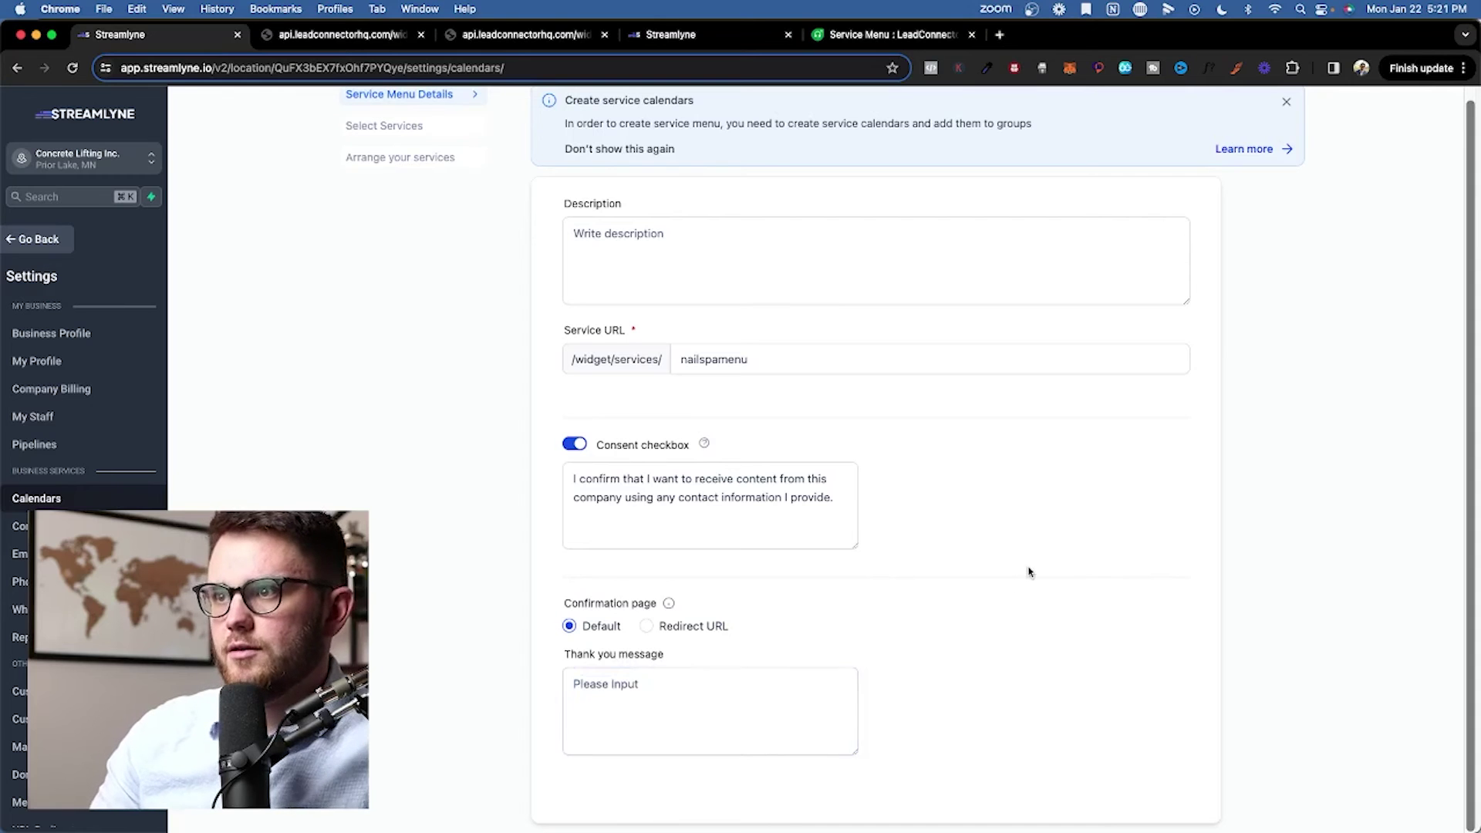
pyautogui.scroll(2, 1025, 574)
pyautogui.scroll(2, 1026, 575)
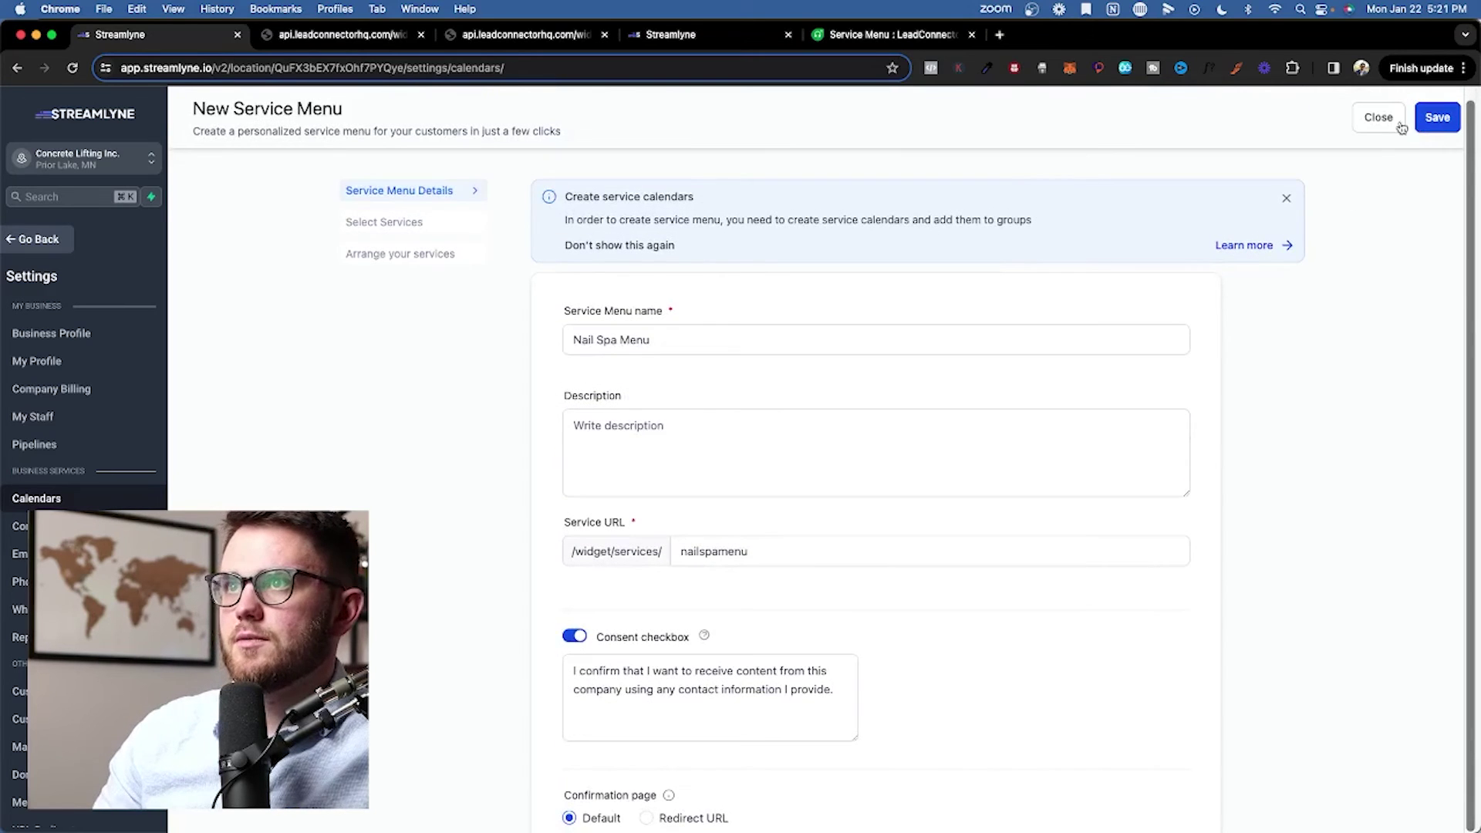
# Include the Nails group and its calendar, then save the service menu.
pyautogui.click(409, 226)
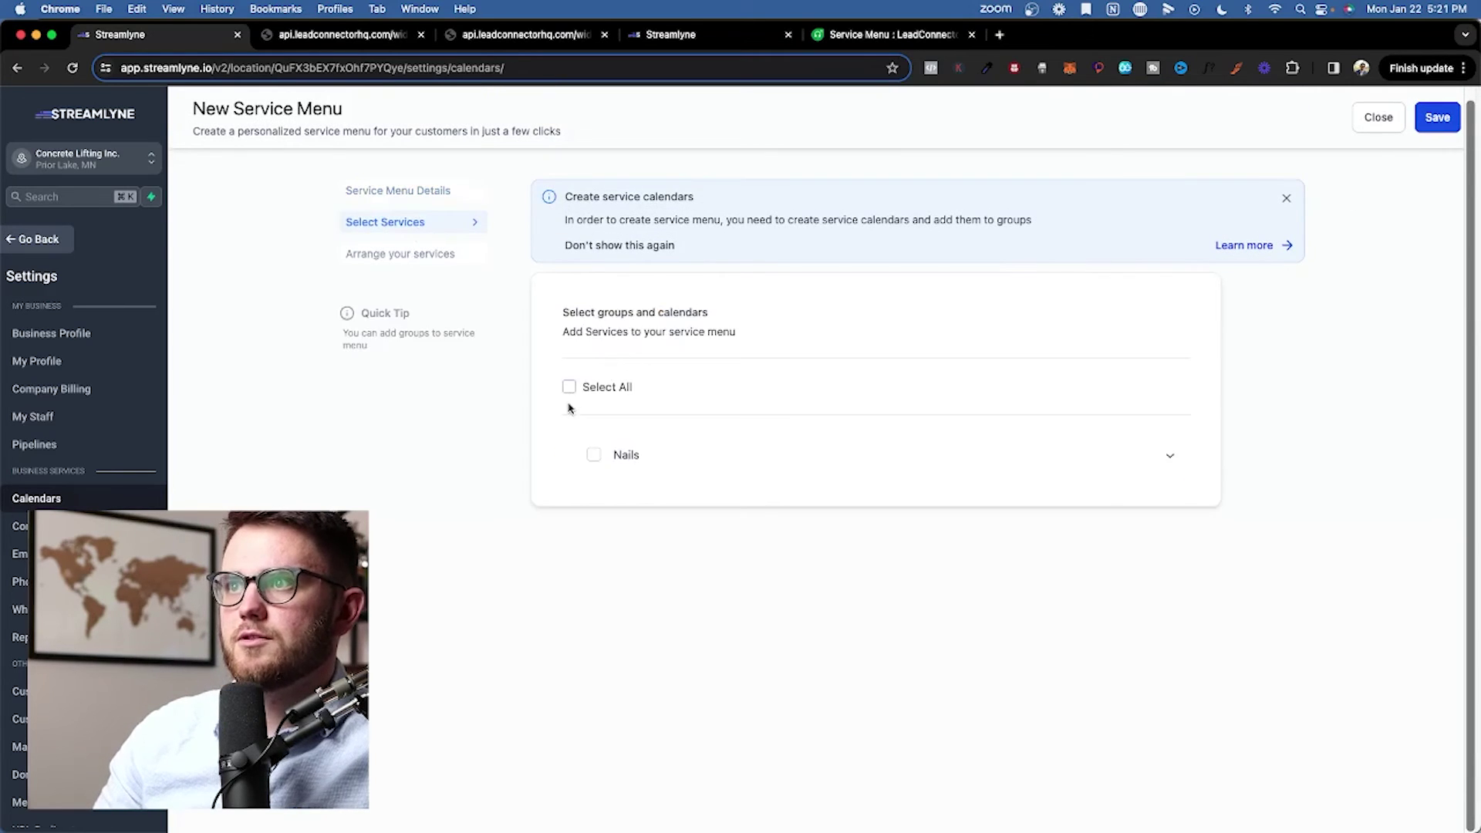
pyautogui.click(594, 455)
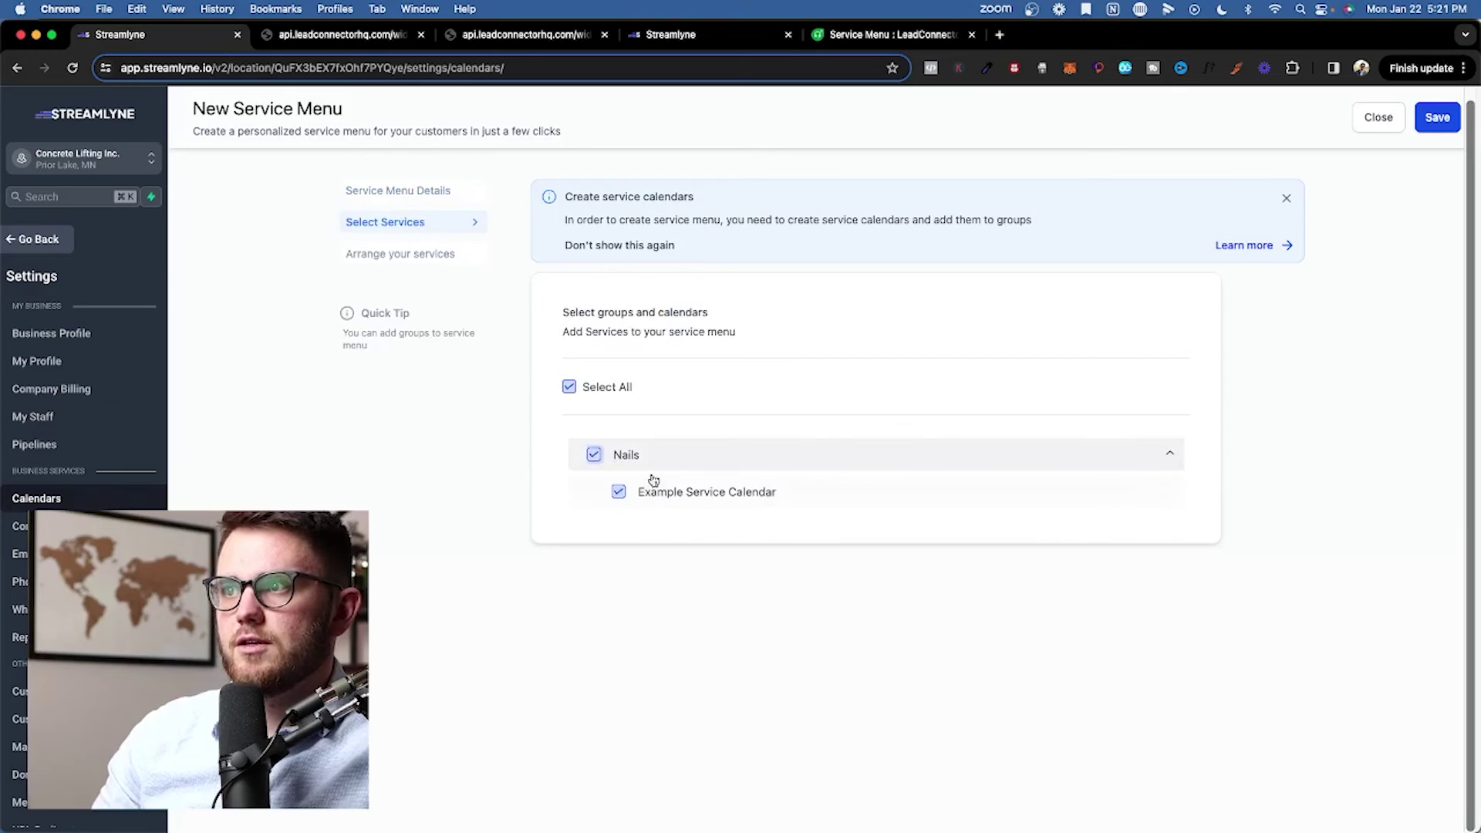
pyautogui.click(410, 257)
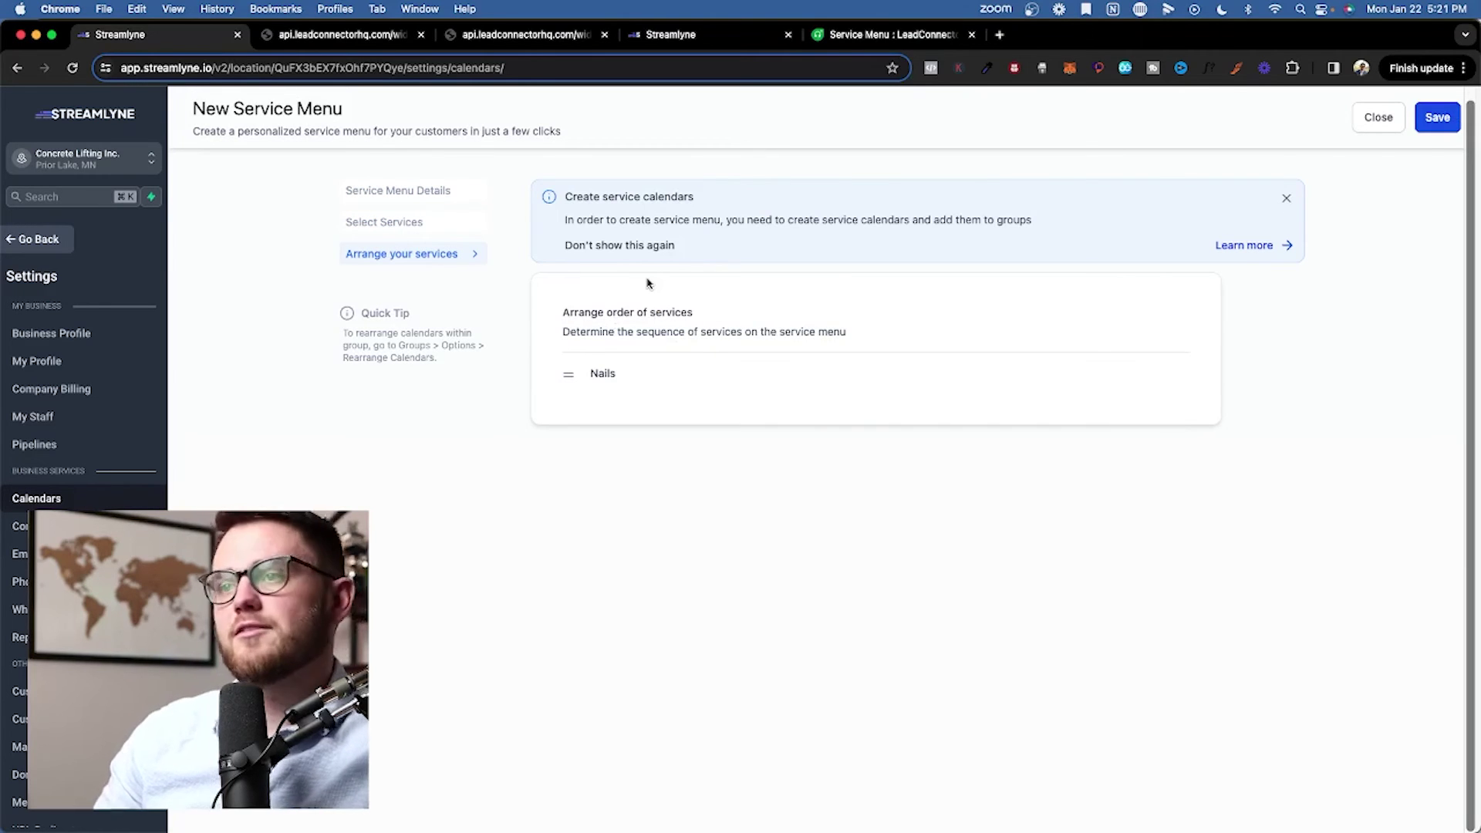
pyautogui.click(1436, 122)
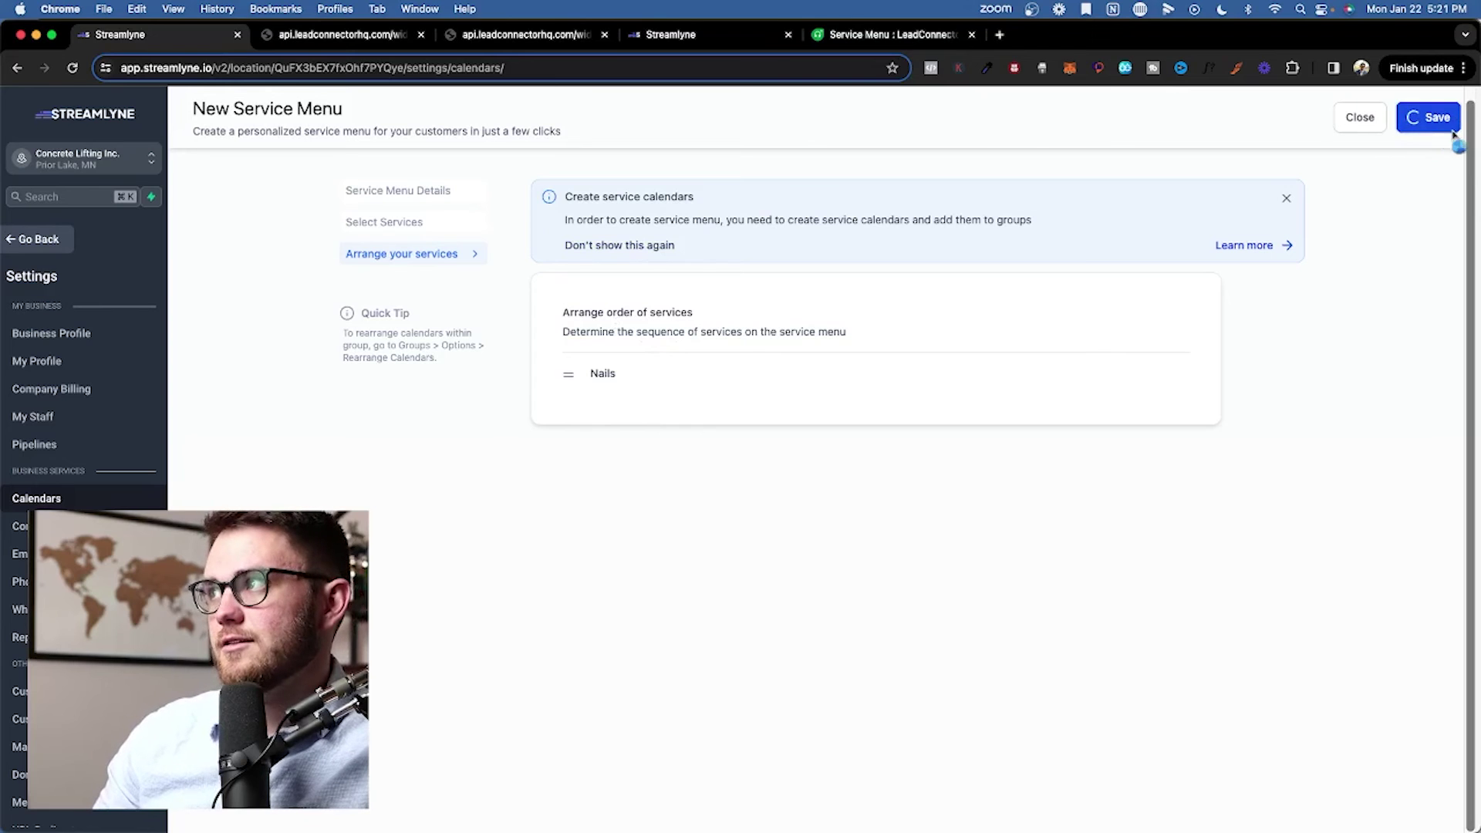
# Copy the Nail Spa Menu's permanent link and load it in a new tab.
pyautogui.click(1142, 366)
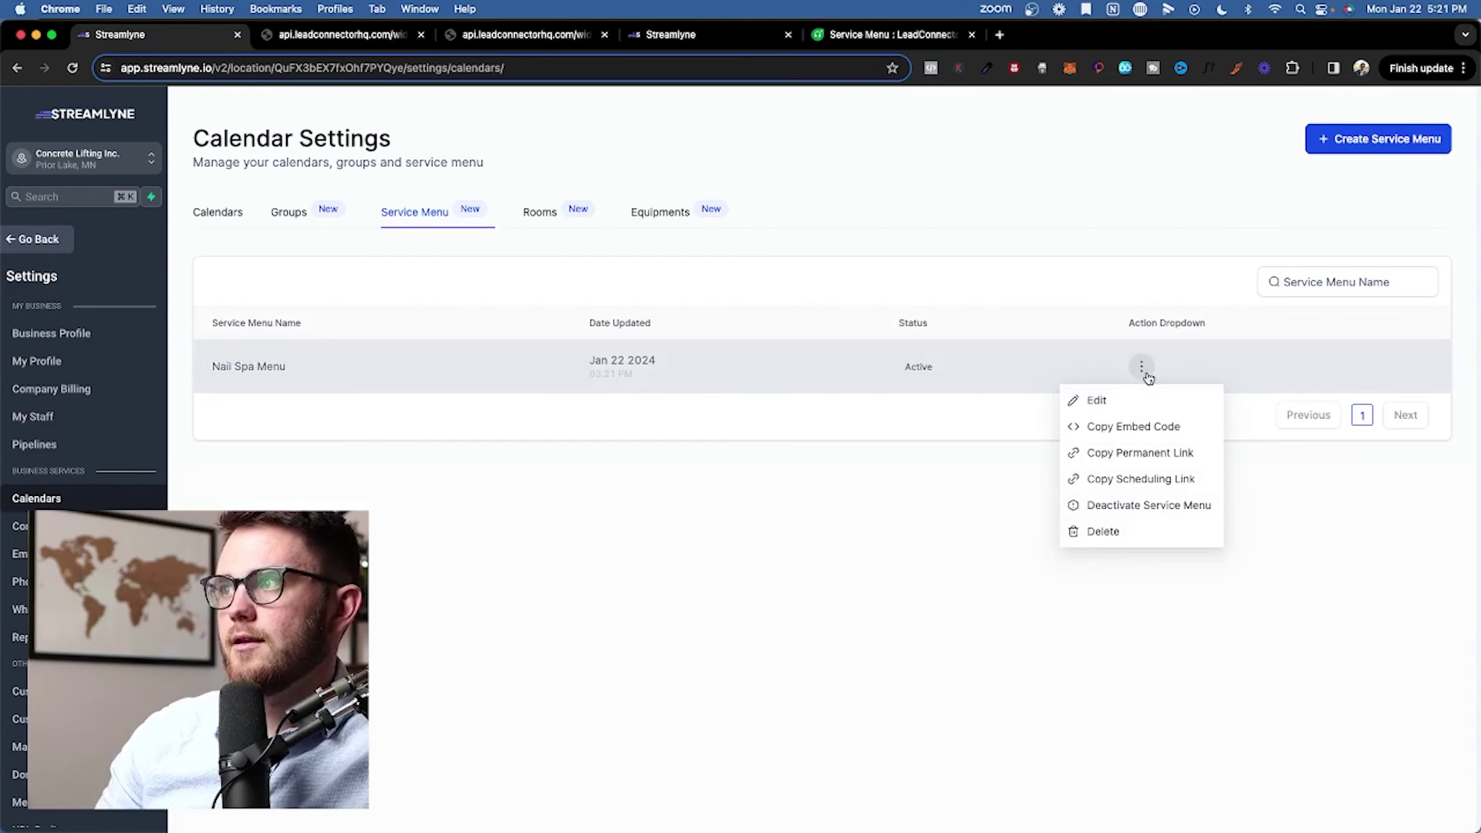
pyautogui.click(1122, 454)
pyautogui.click(1000, 39)
pyautogui.press('super+v')
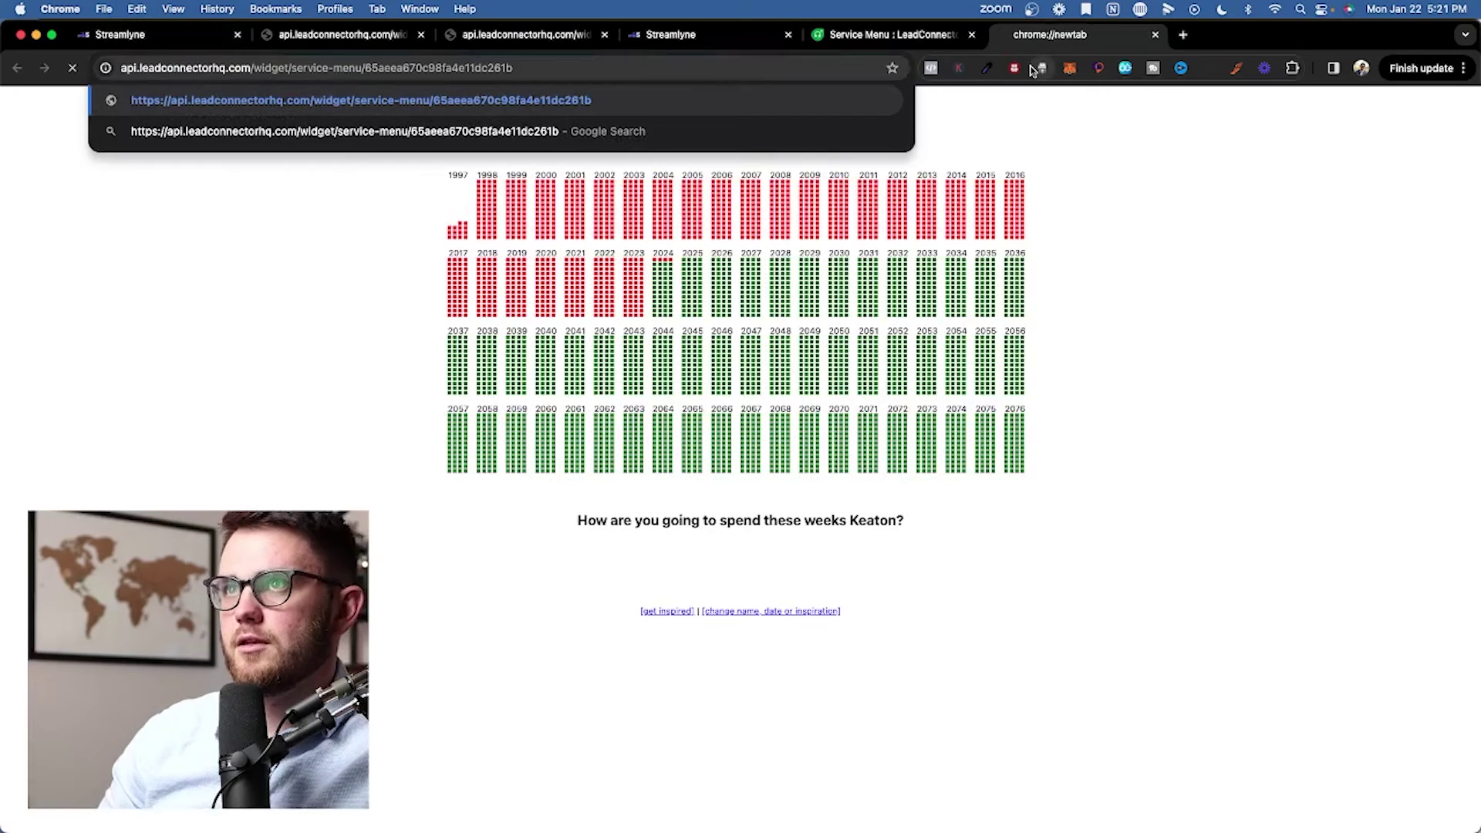
pyautogui.press('Return')
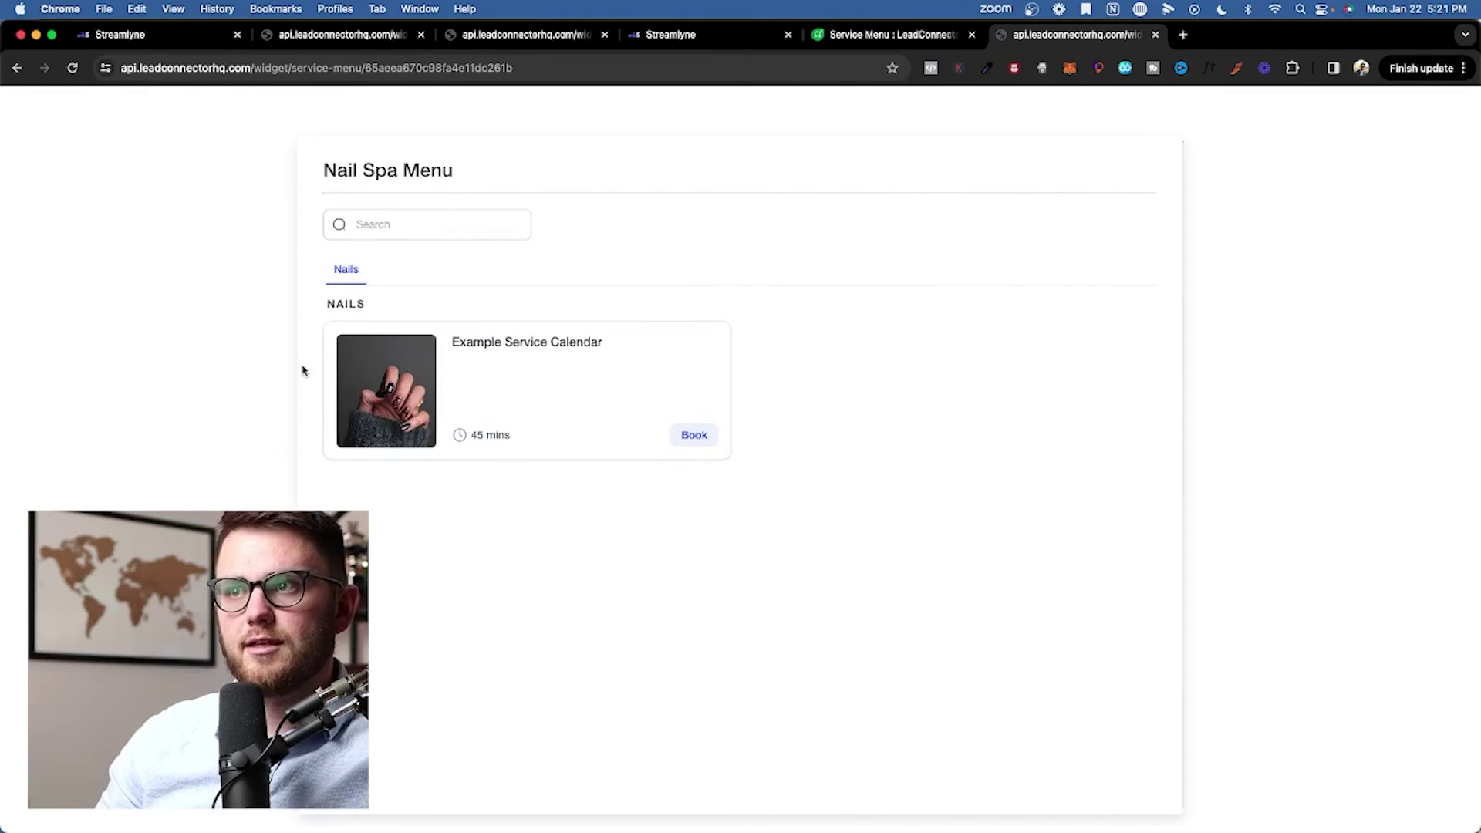
# Start booking Example Service Calendar with the guest count set to Just Me.
pyautogui.click(694, 435)
pyautogui.click(426, 436)
pyautogui.click(369, 549)
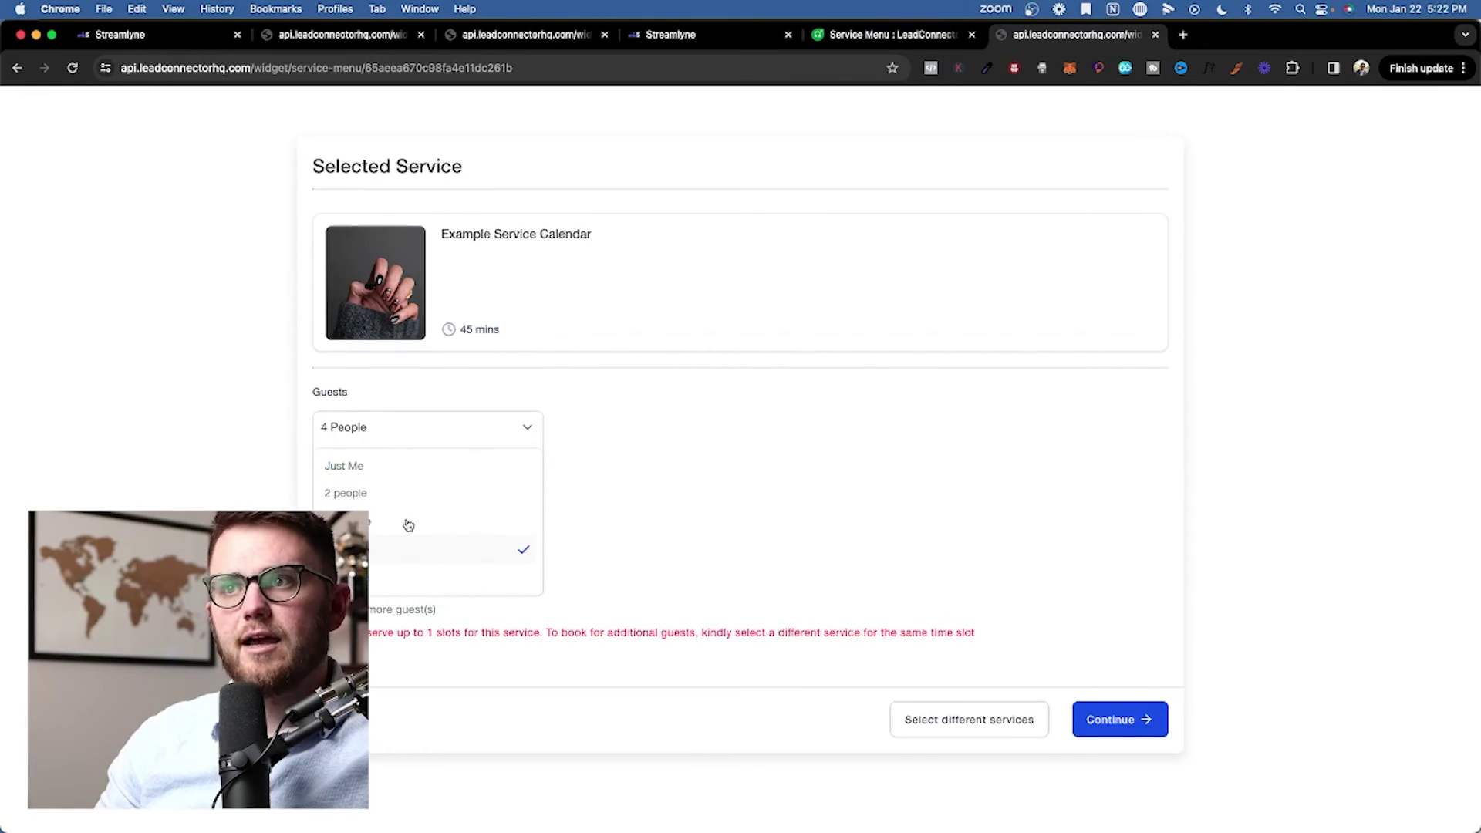
pyautogui.click(370, 466)
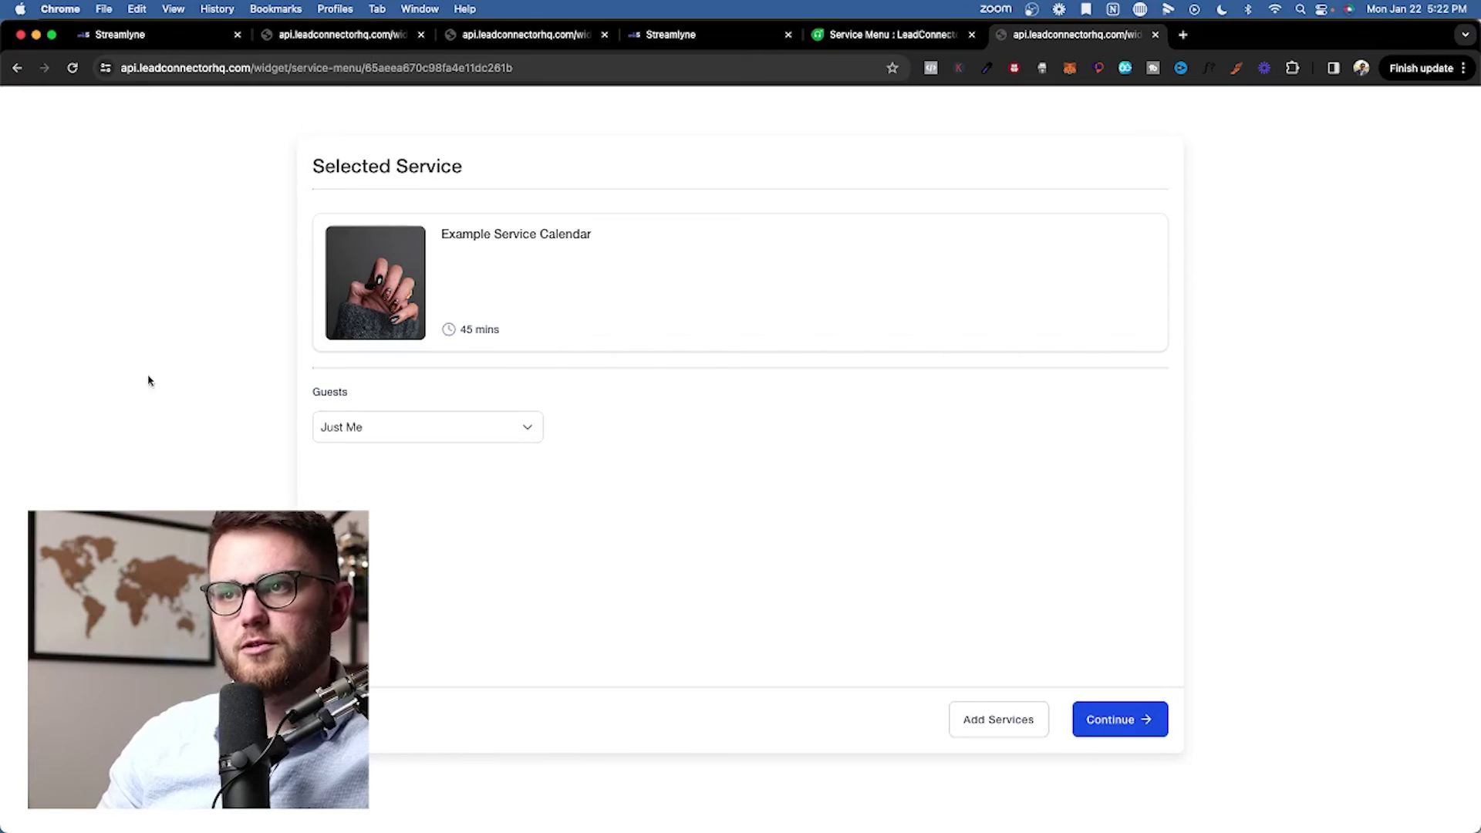
pyautogui.click(357, 427)
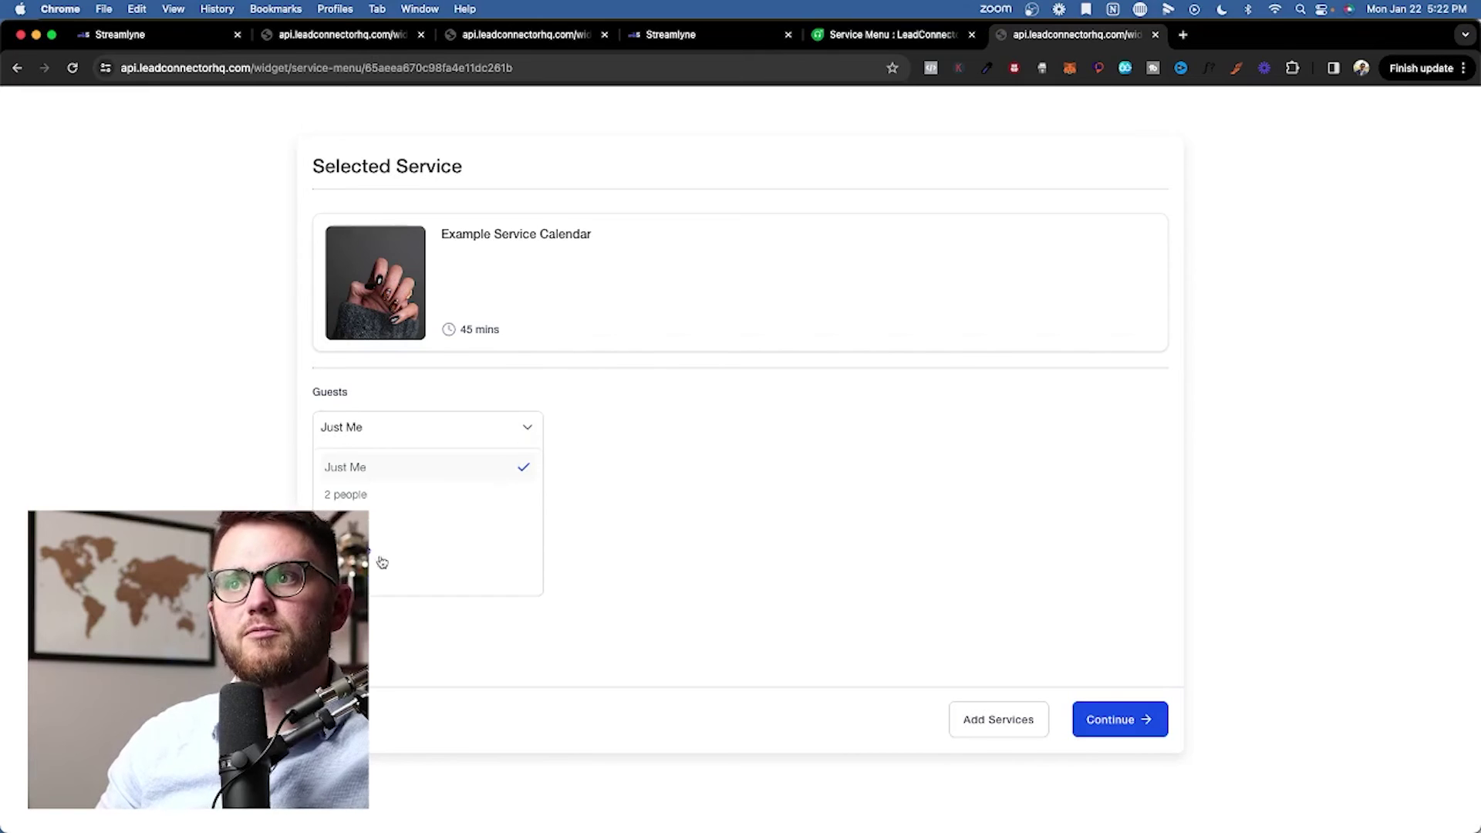
pyautogui.click(397, 438)
# Confirm the service, pick the 06:30 PM slot and continue to the information form.
pyautogui.click(1118, 736)
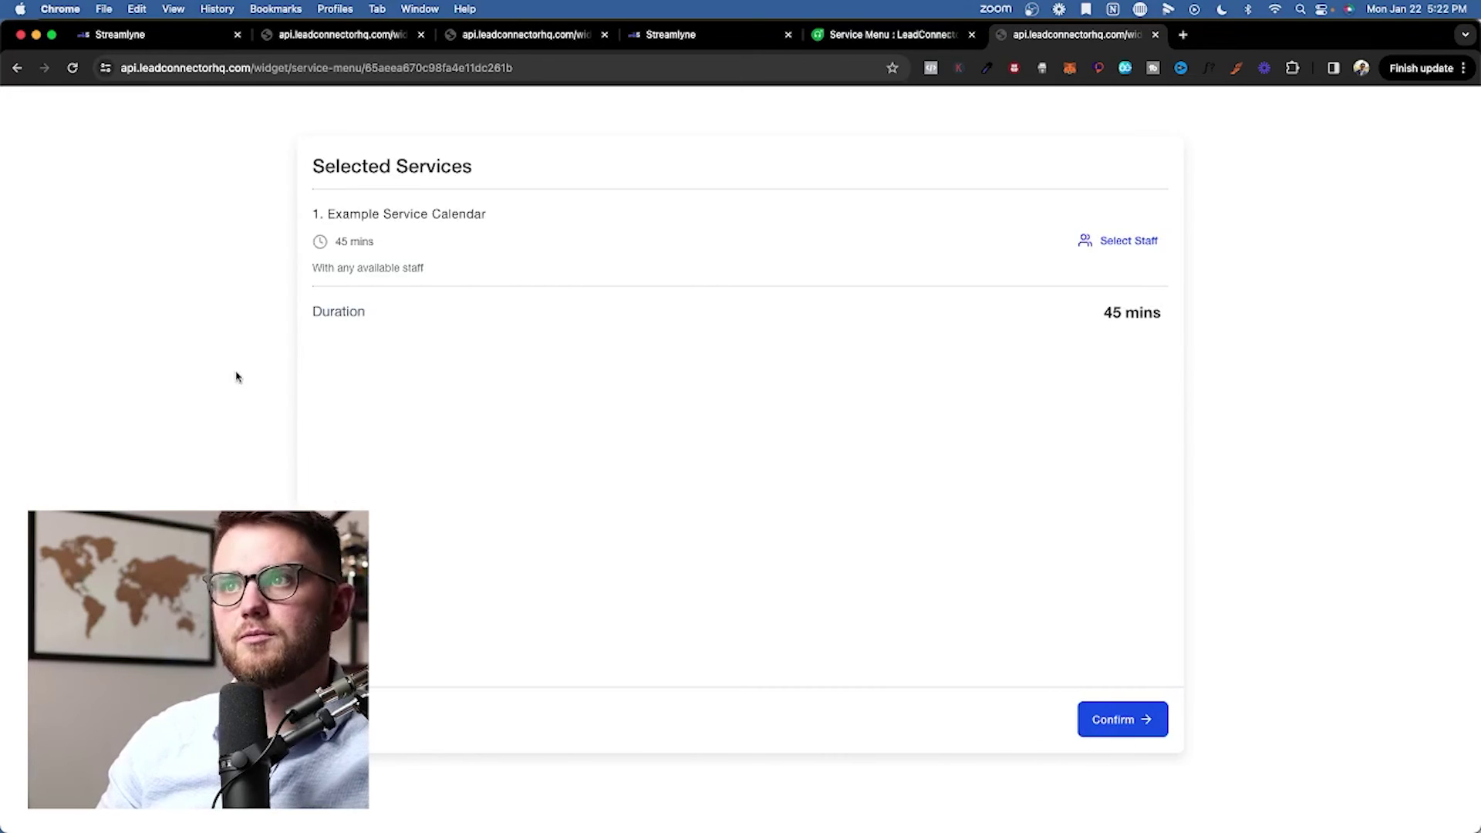
pyautogui.click(1111, 719)
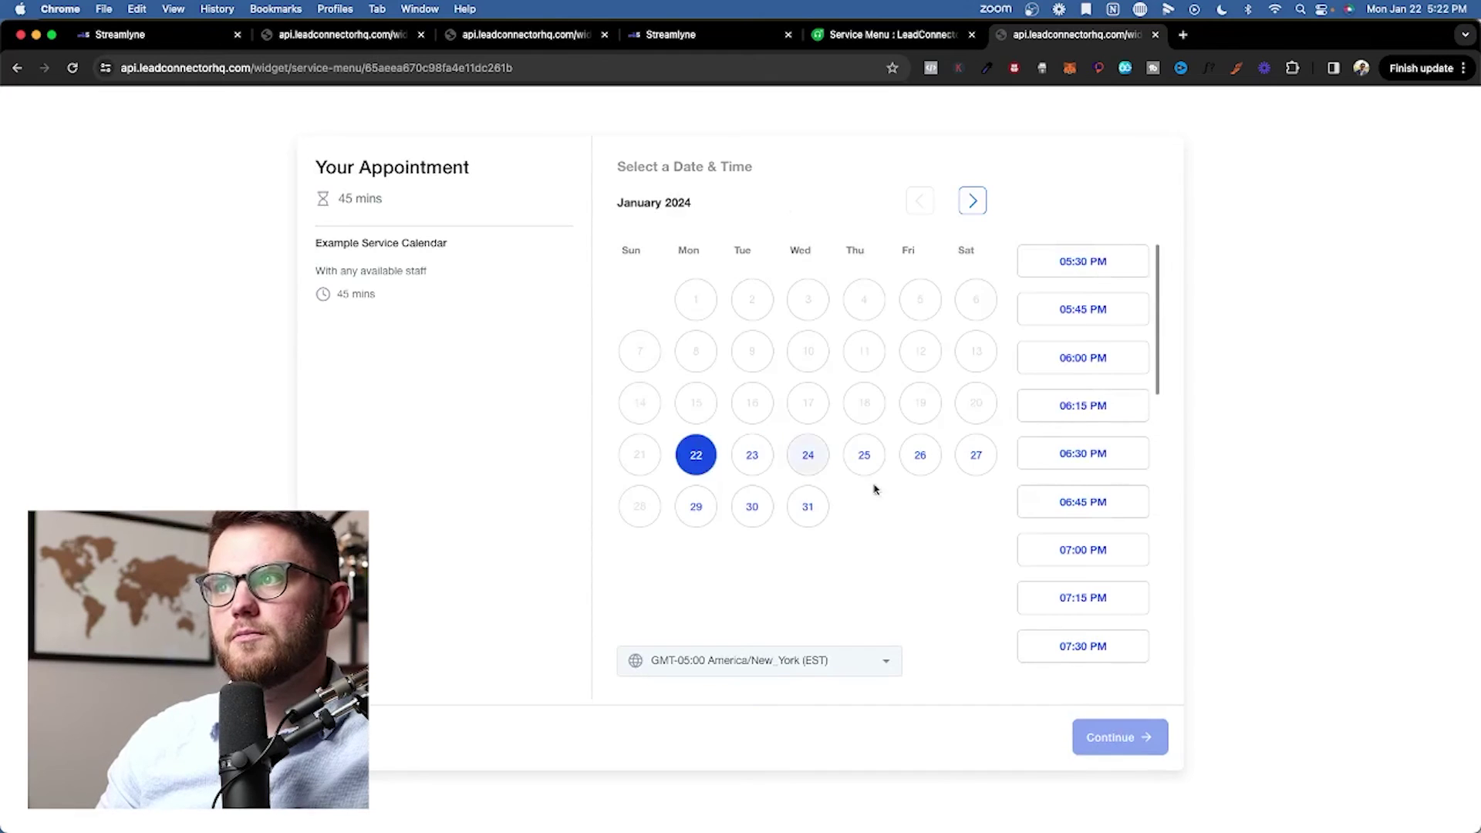
pyautogui.click(1083, 454)
pyautogui.click(1134, 748)
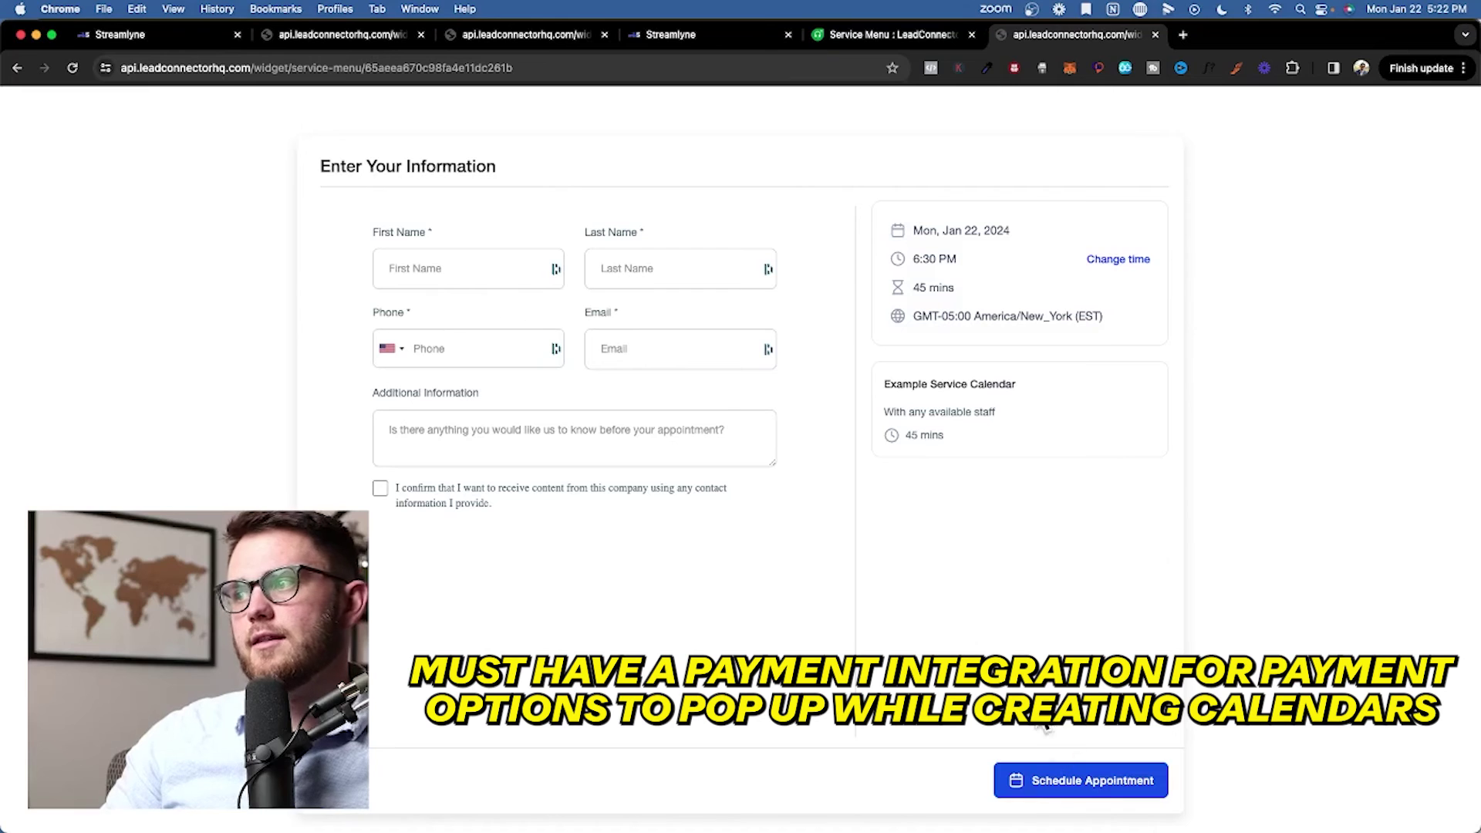
pyautogui.click(119, 34)
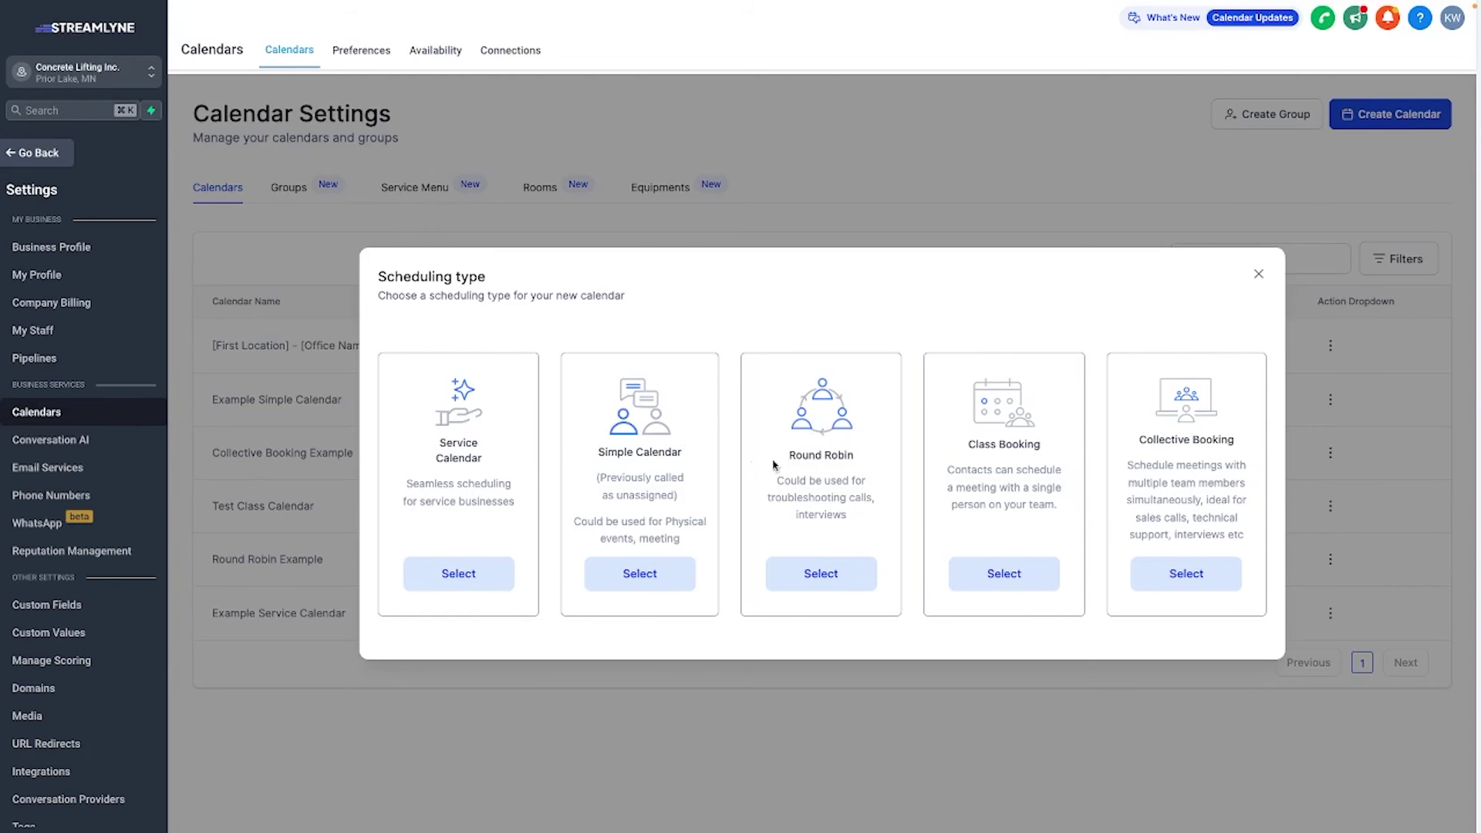
# Edit Example Simple Calendar and paste a Zoom meeting link as its meeting location.
pyautogui.press('Escape')
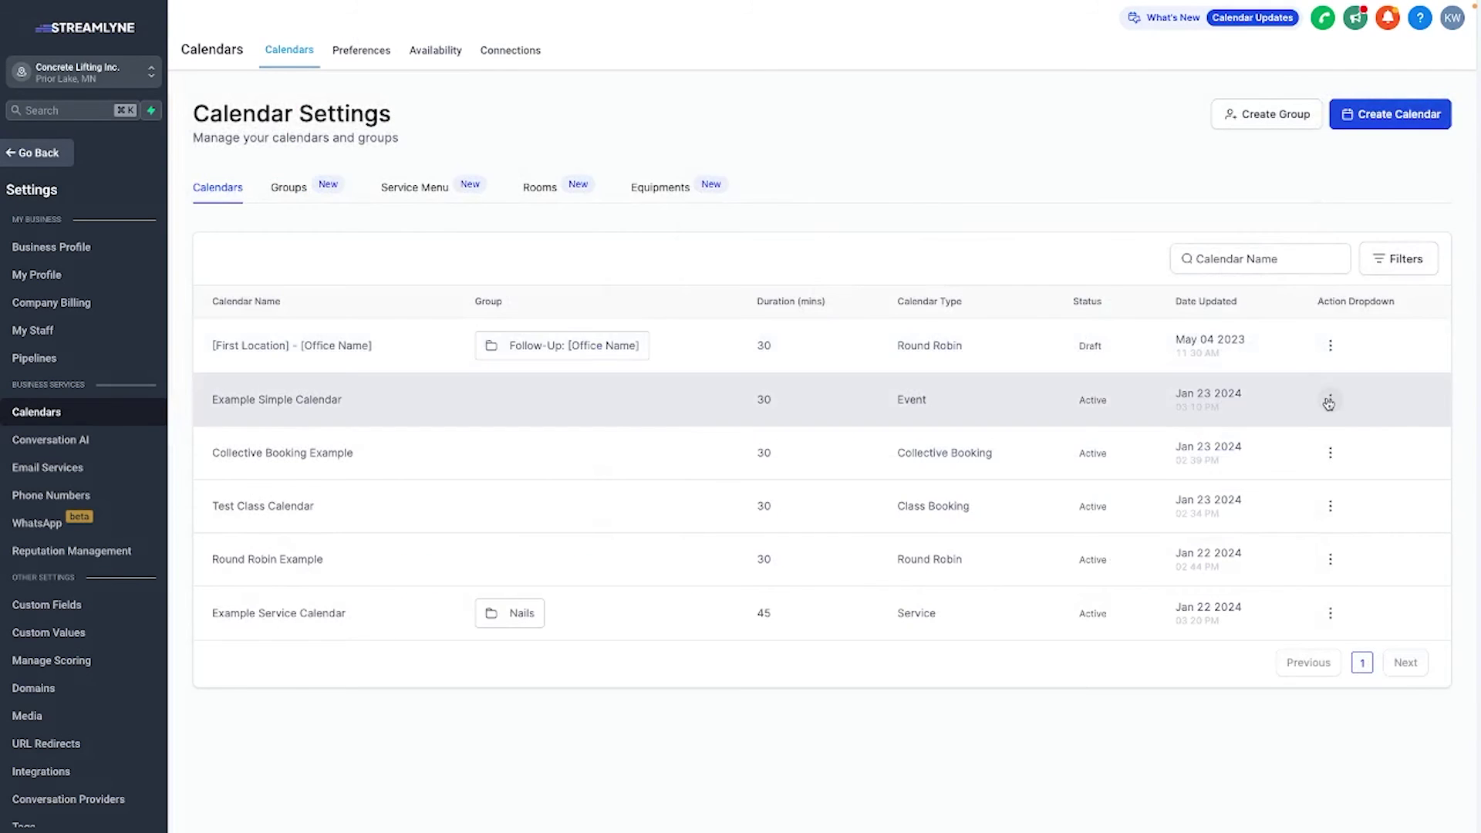
pyautogui.click(1330, 400)
pyautogui.click(1287, 433)
pyautogui.scroll(-3, 655, 342)
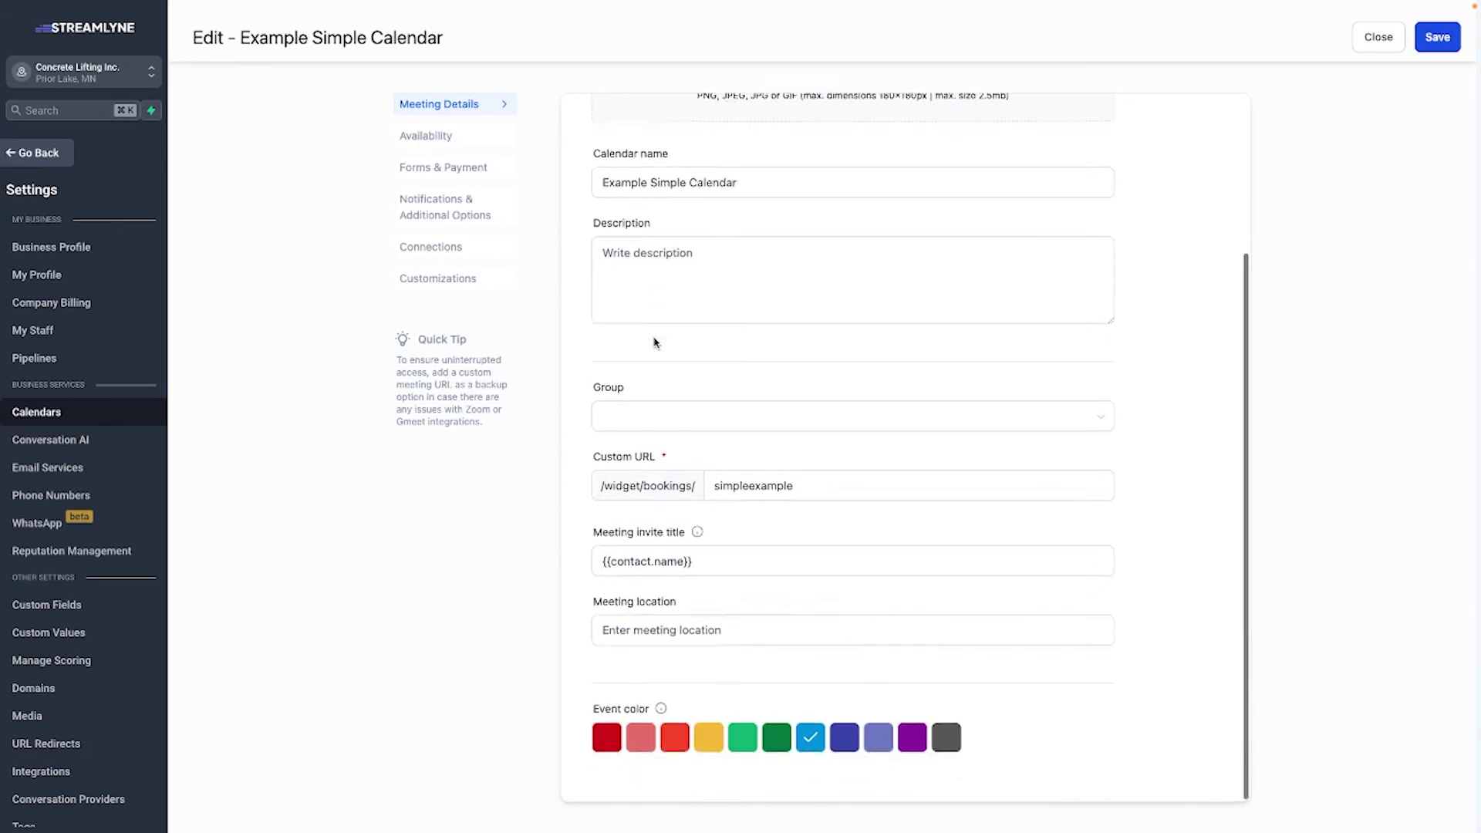
pyautogui.moveTo(593, 604); pyautogui.dragTo(687, 609)
pyautogui.click(685, 629)
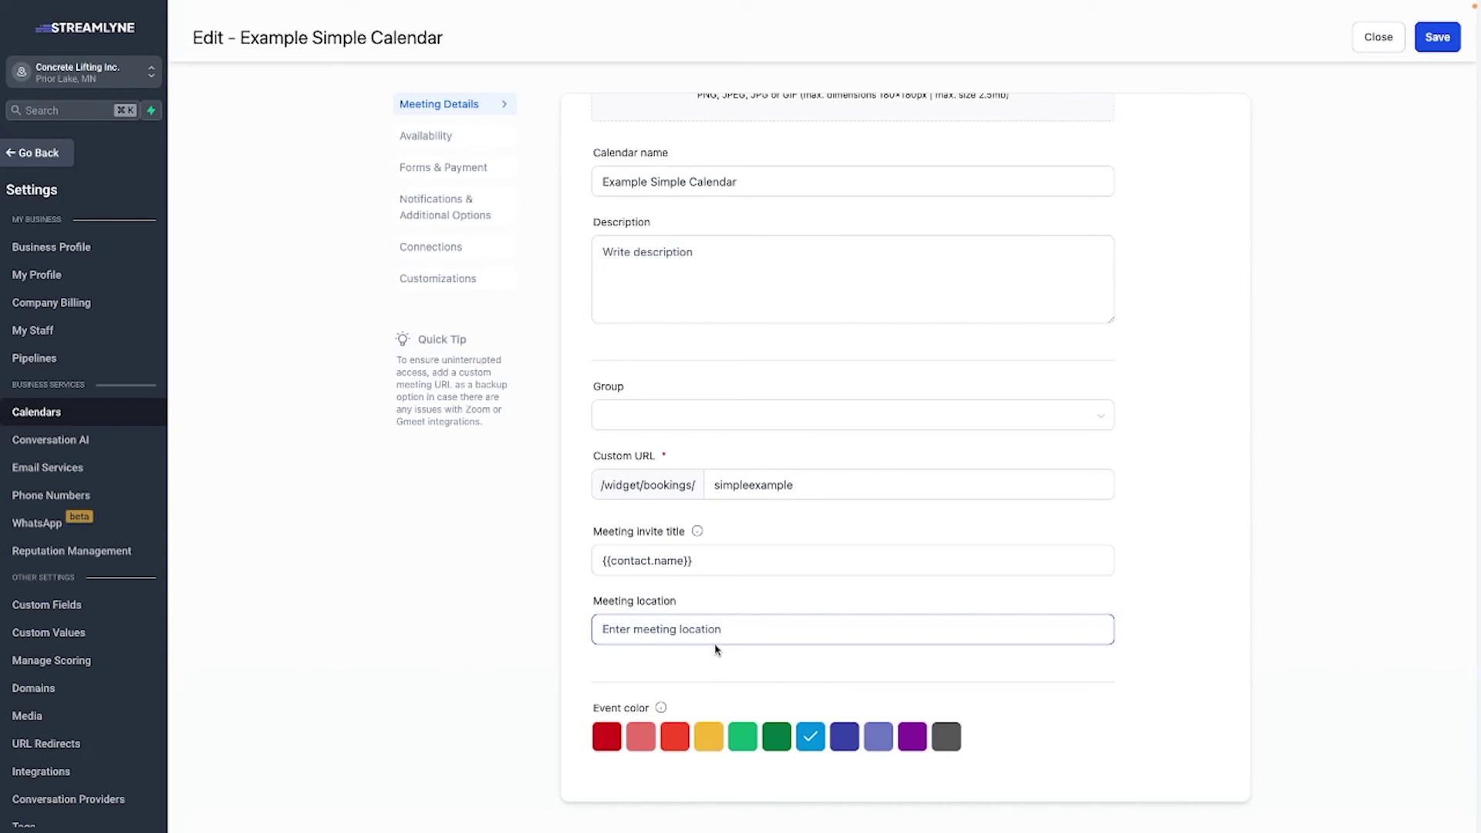
pyautogui.press('super+v')
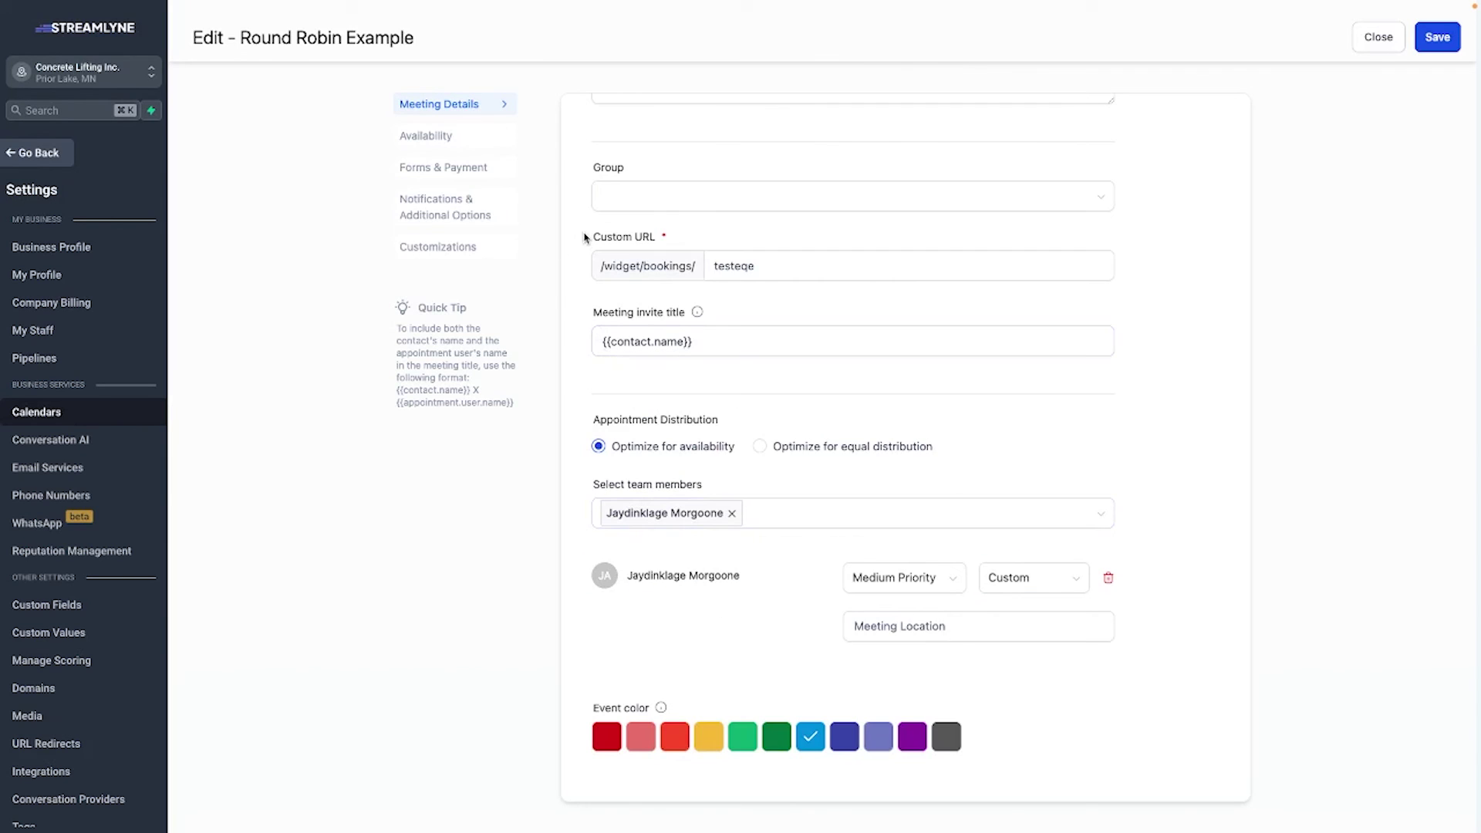
# Raise the Round Robin team member to High Priority.
pyautogui.scroll(5, 588, 420)
pyautogui.scroll(-5, 588, 420)
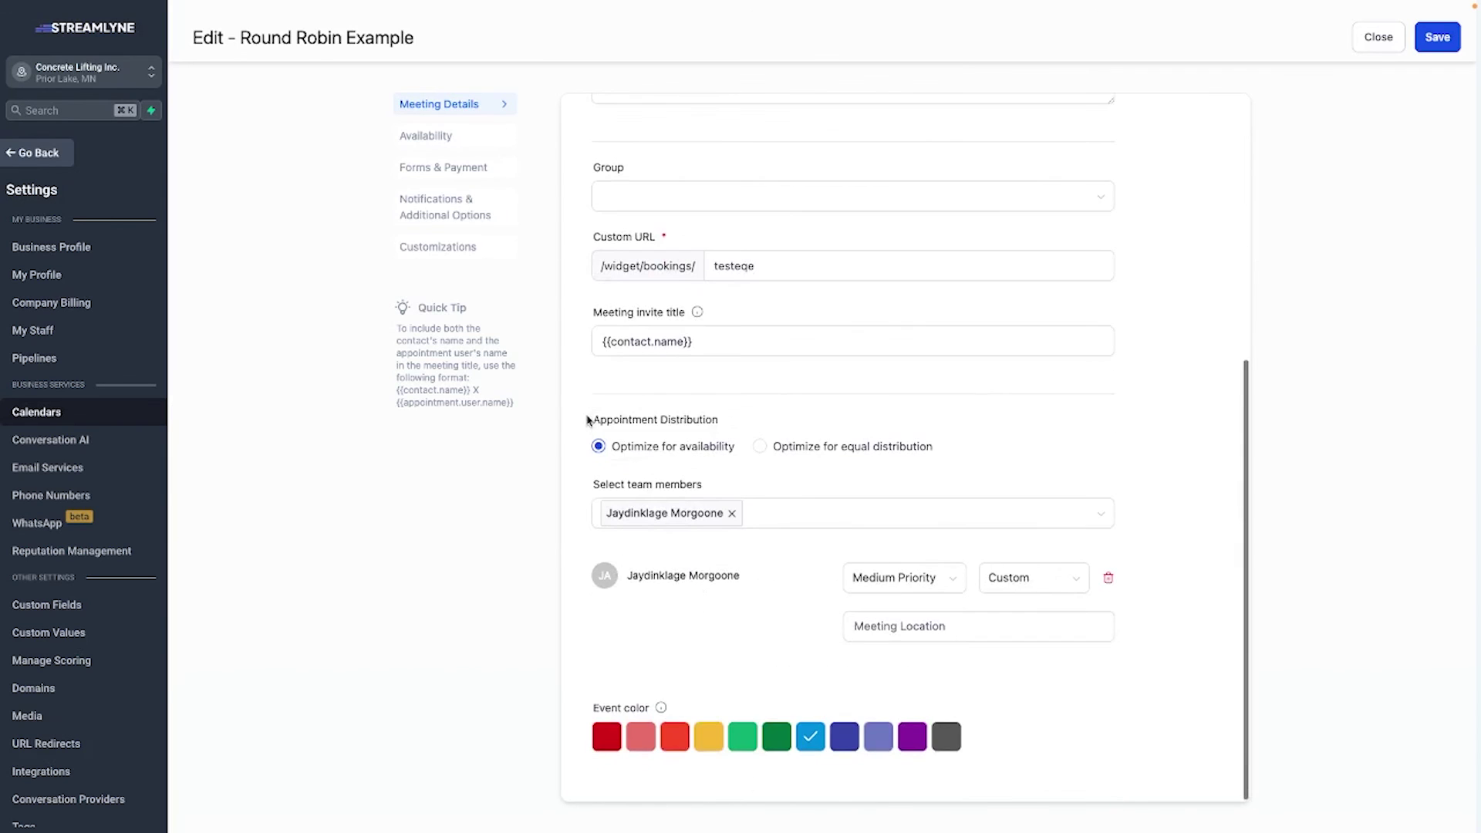
pyautogui.click(673, 517)
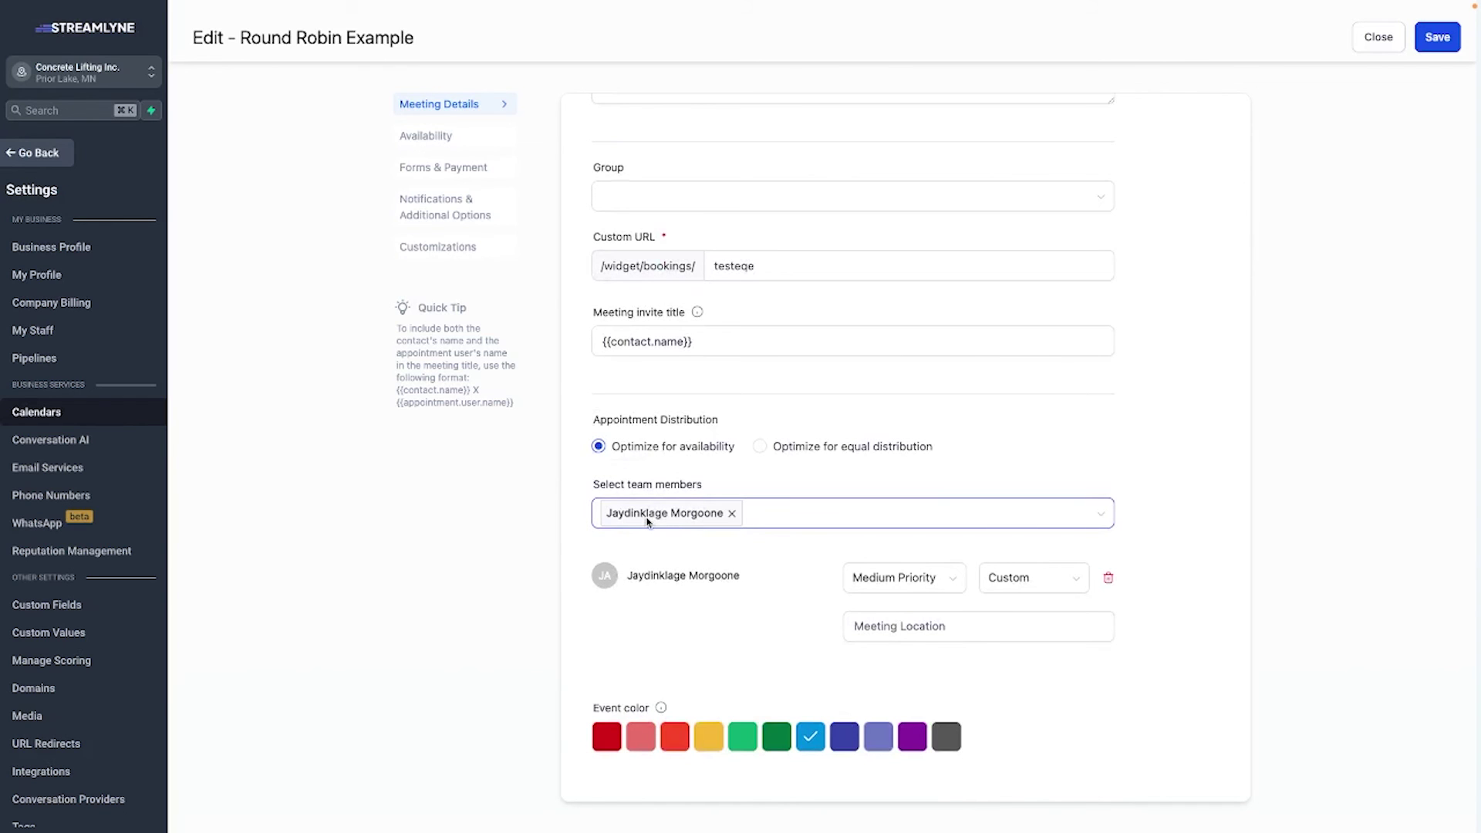
pyautogui.click(902, 578)
pyautogui.click(887, 612)
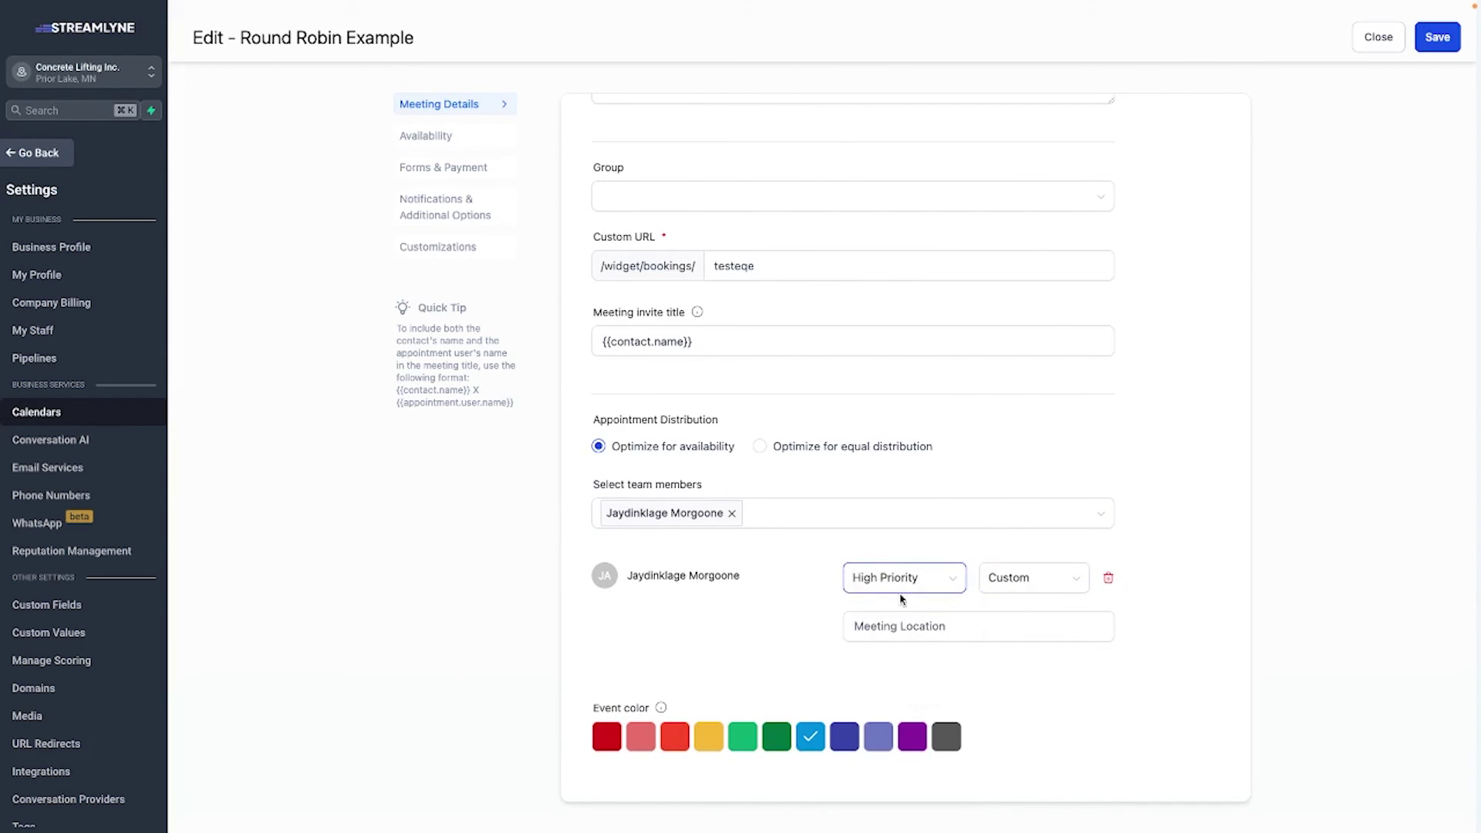
# Try Phone, Google Meet and Zoom as the team member's meeting location.
pyautogui.click(1009, 585)
pyautogui.click(1017, 613)
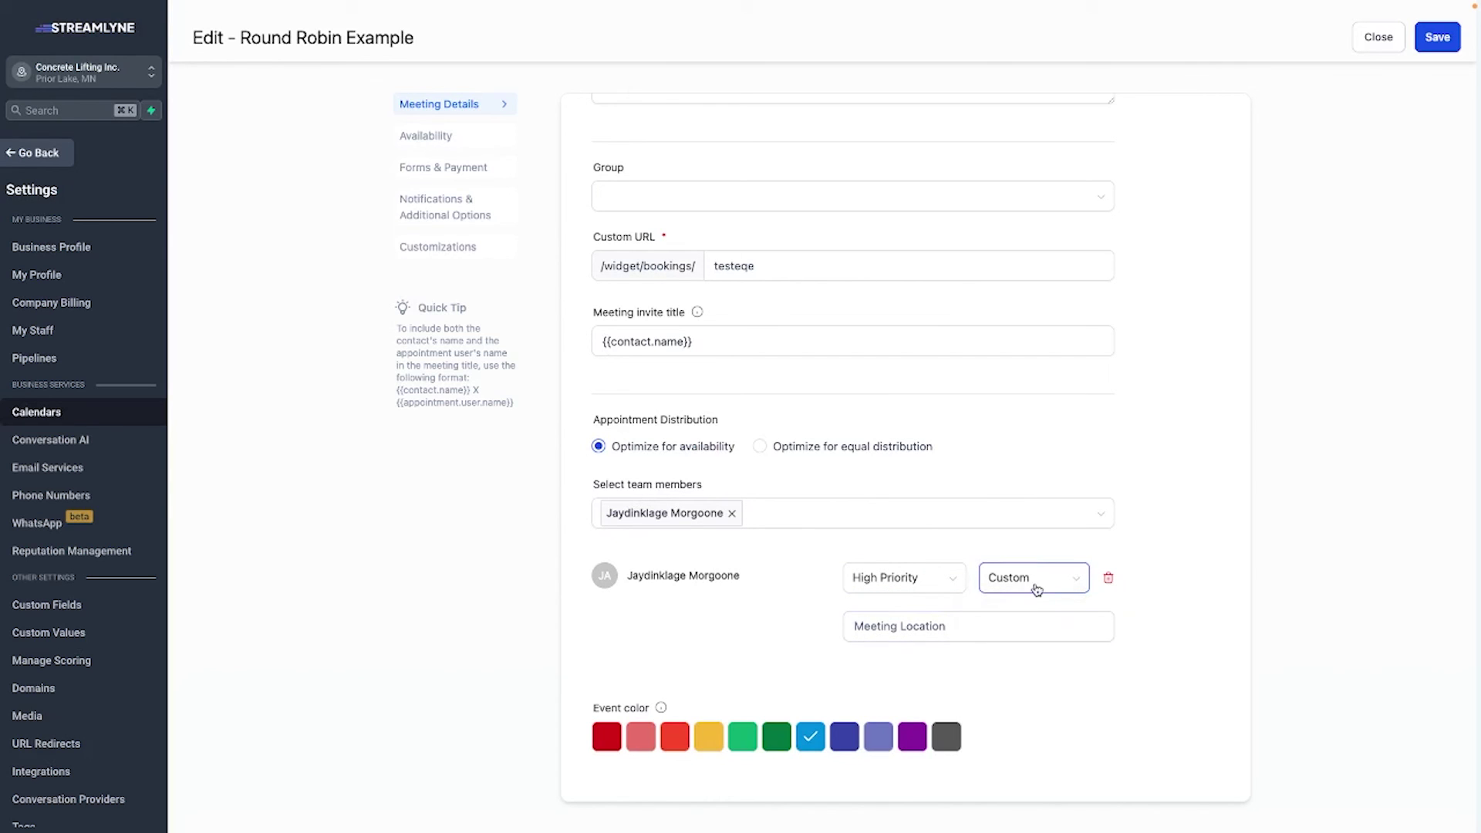
pyautogui.click(1037, 586)
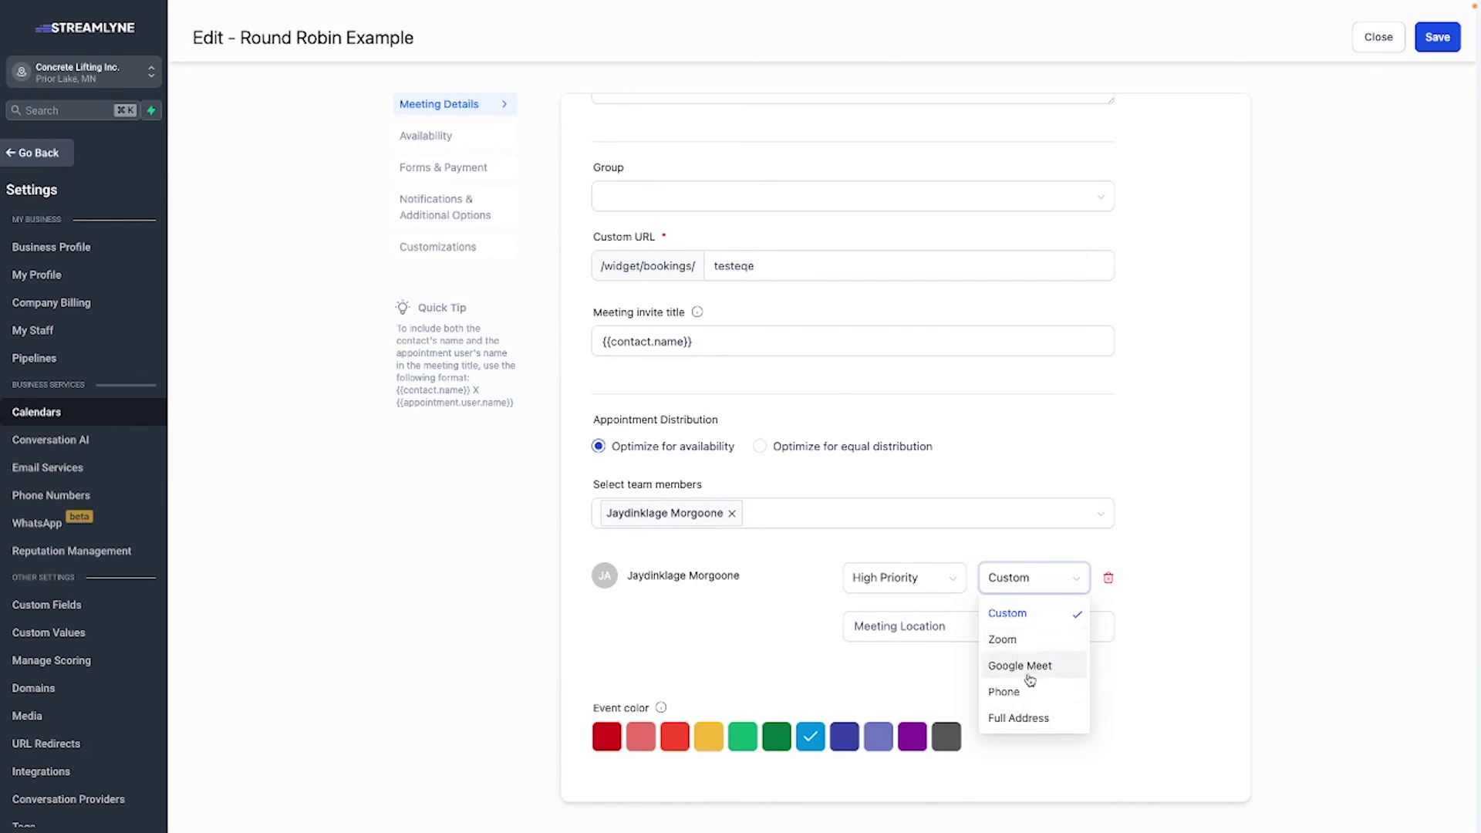
pyautogui.click(1007, 692)
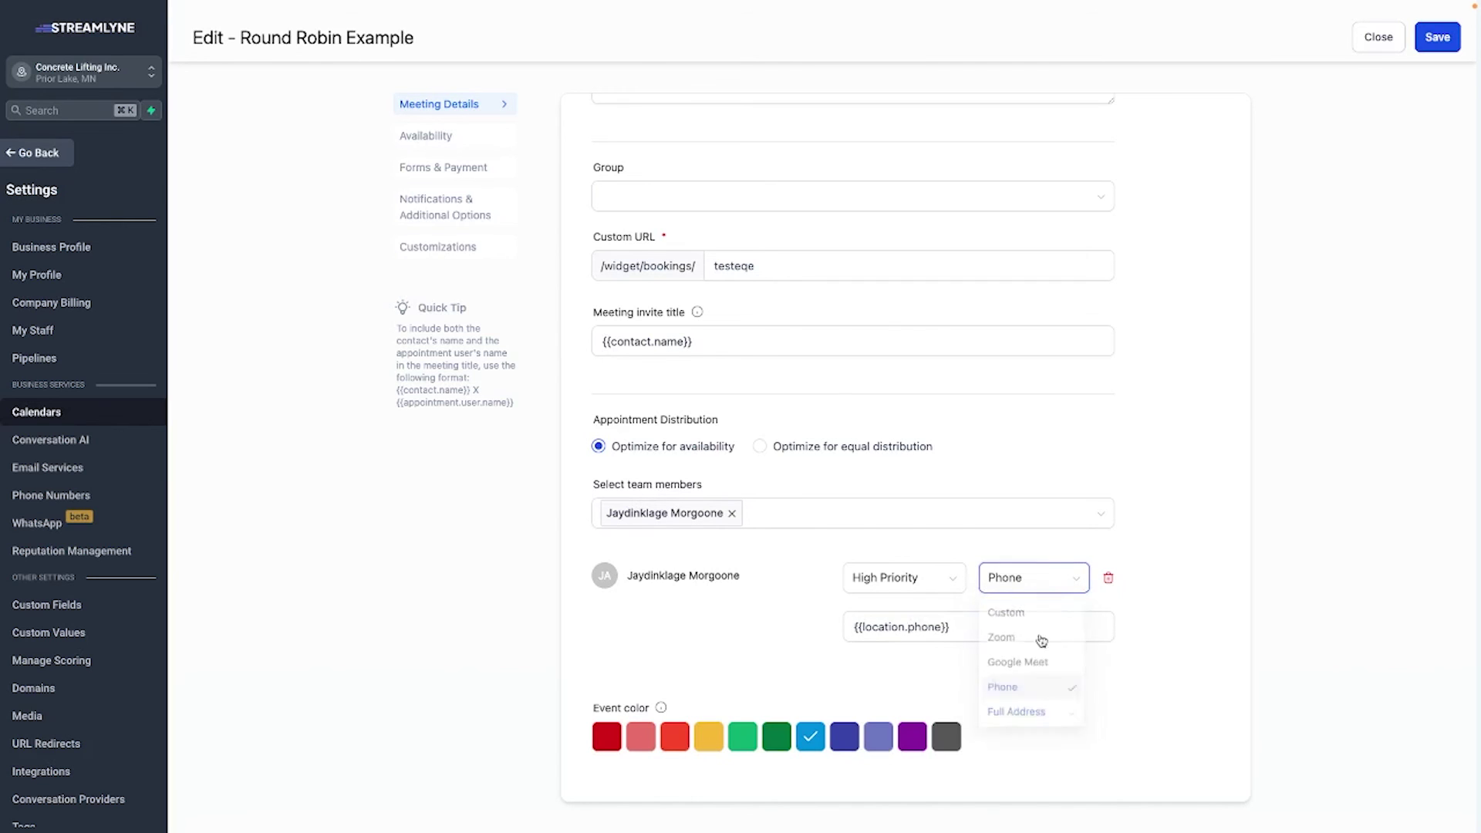
pyautogui.click(1018, 586)
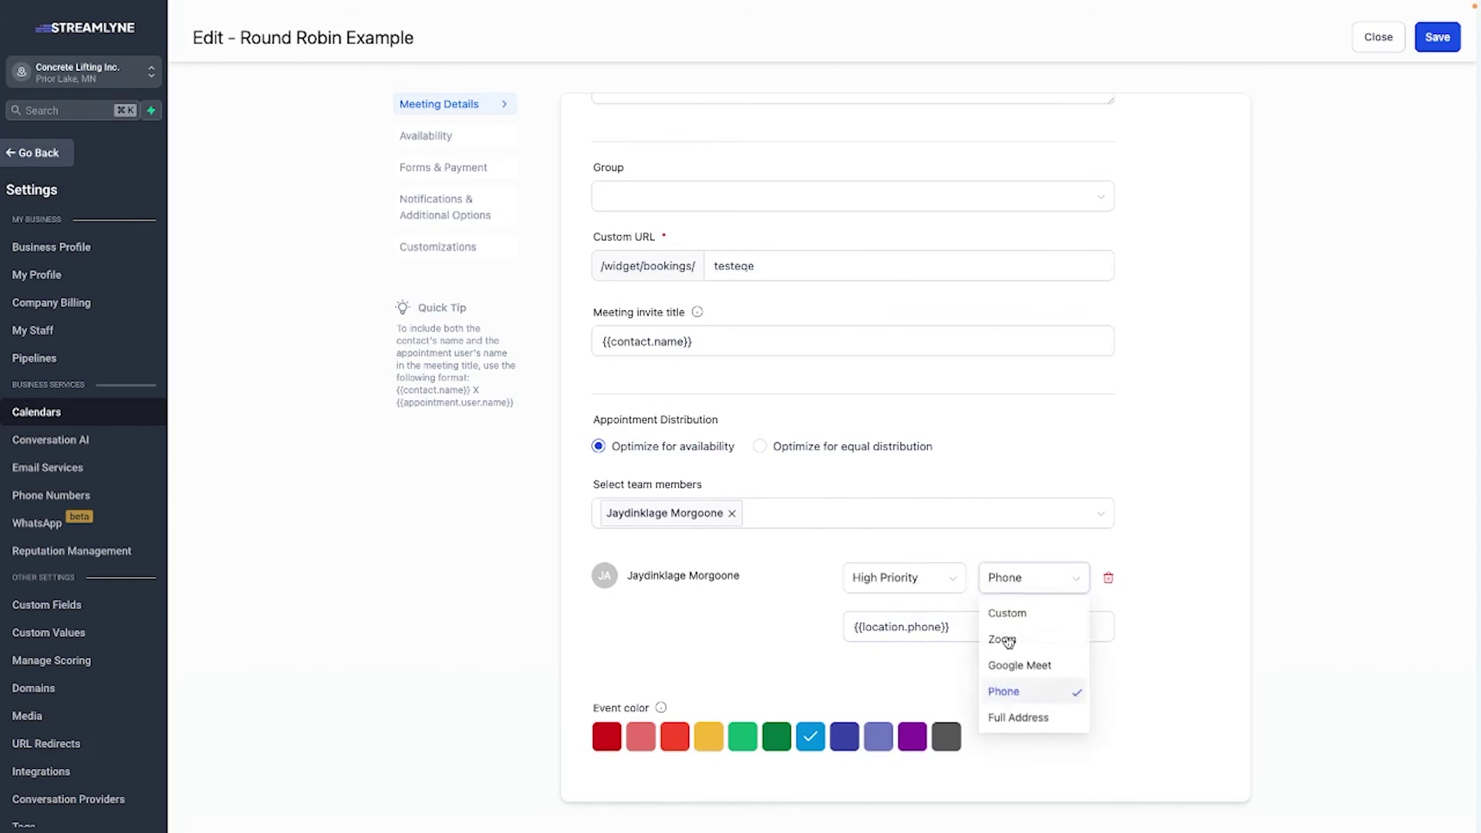
pyautogui.click(1011, 667)
pyautogui.click(1059, 584)
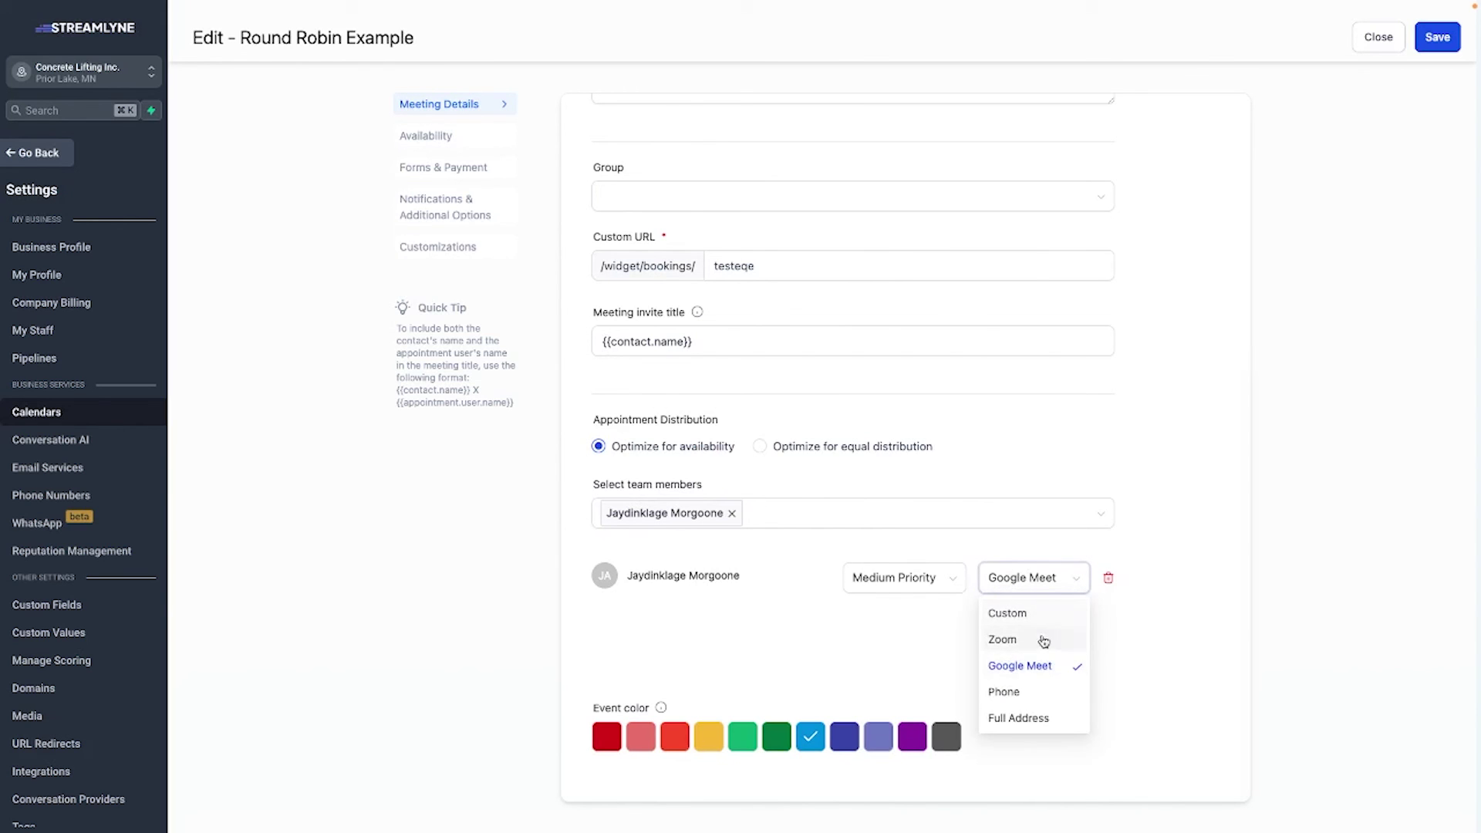
pyautogui.click(1046, 639)
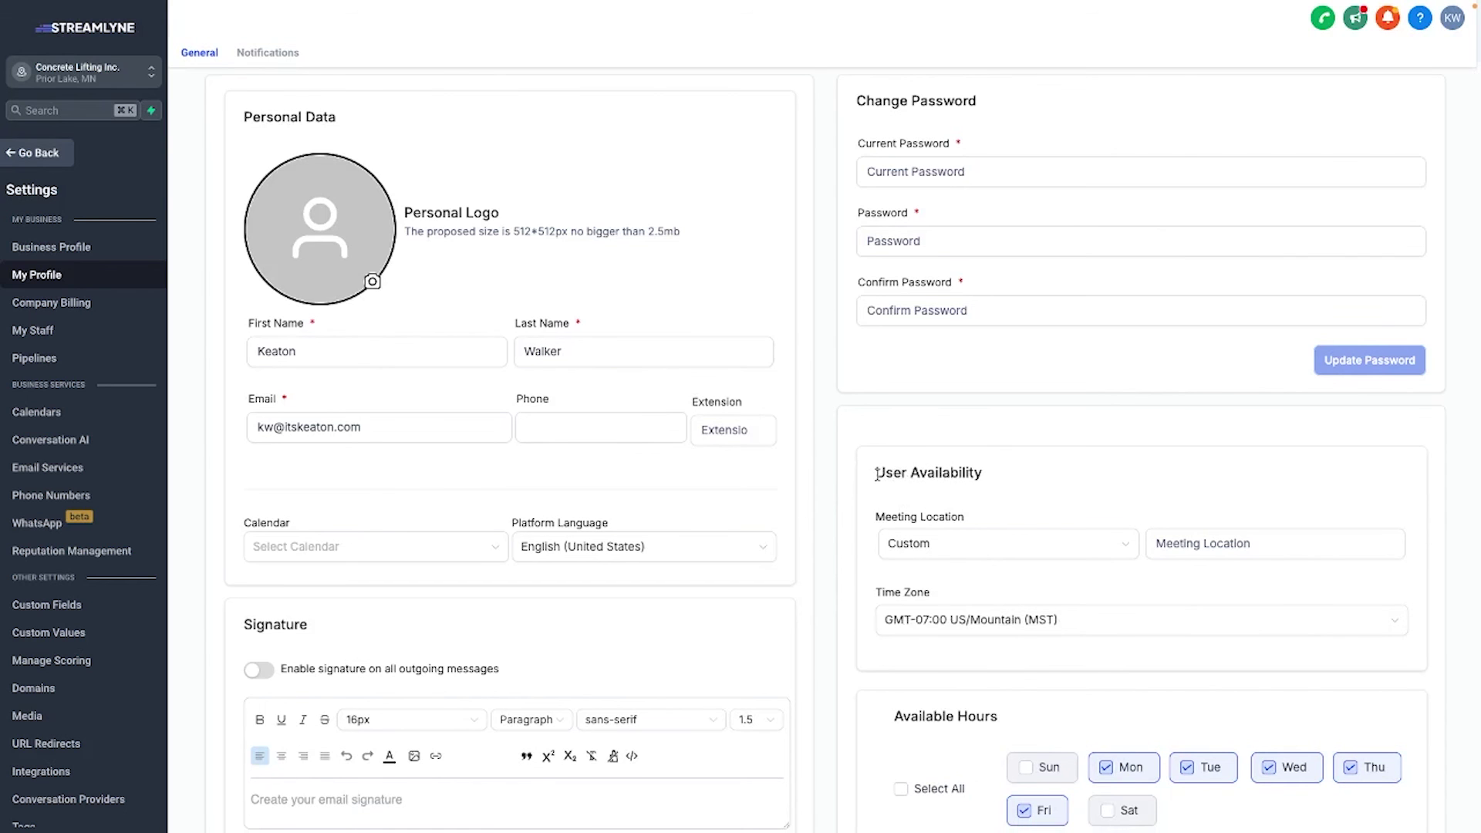
# Review the My Profile meeting location options, available hours and Calendar Configuration section.
pyautogui.moveTo(877, 473); pyautogui.dragTo(1026, 483)
pyautogui.scroll(-2, 995, 462)
pyautogui.click(970, 421)
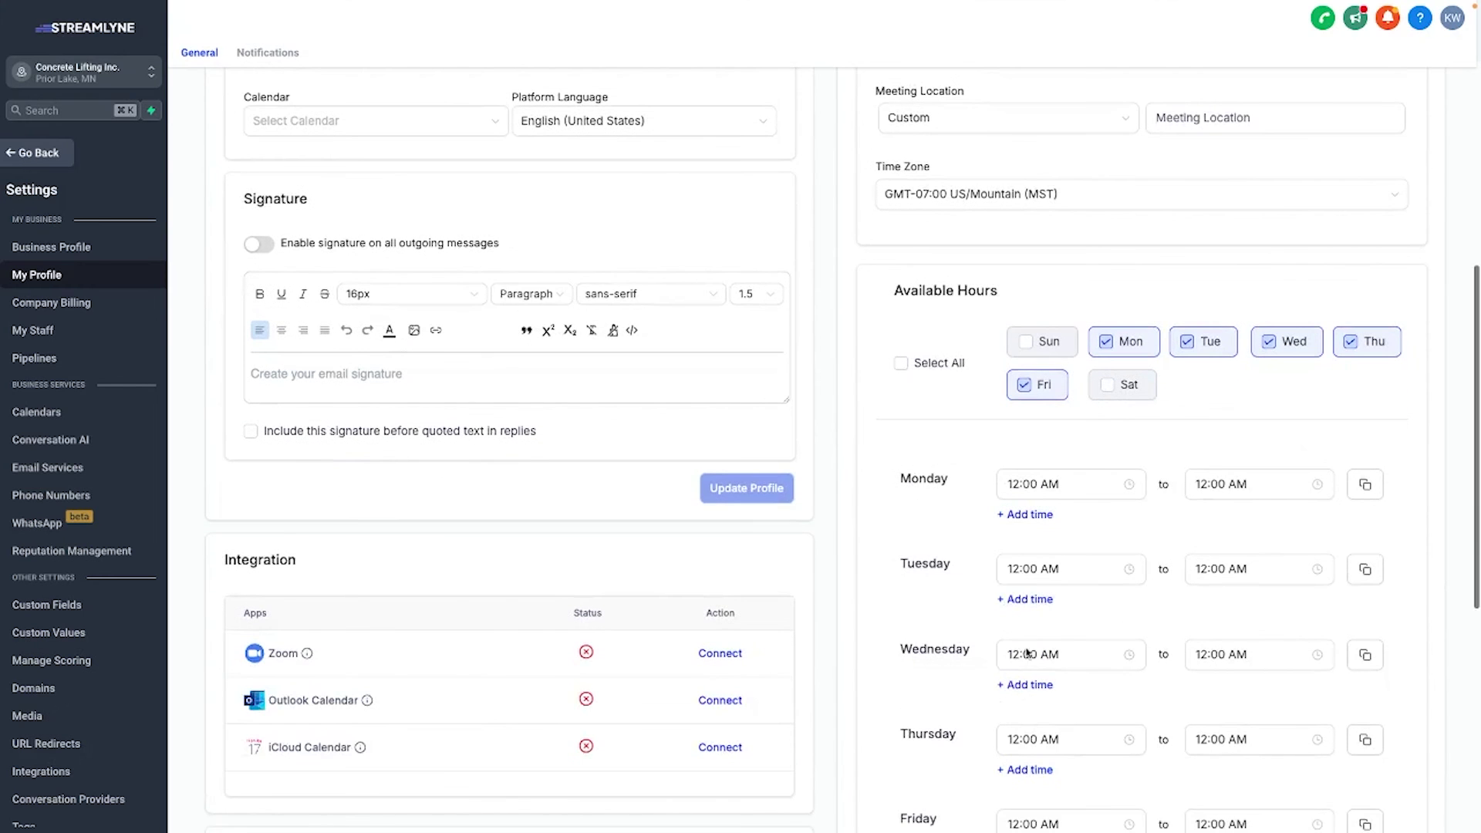
pyautogui.scroll(-3, 1027, 485)
pyautogui.scroll(2, 969, 507)
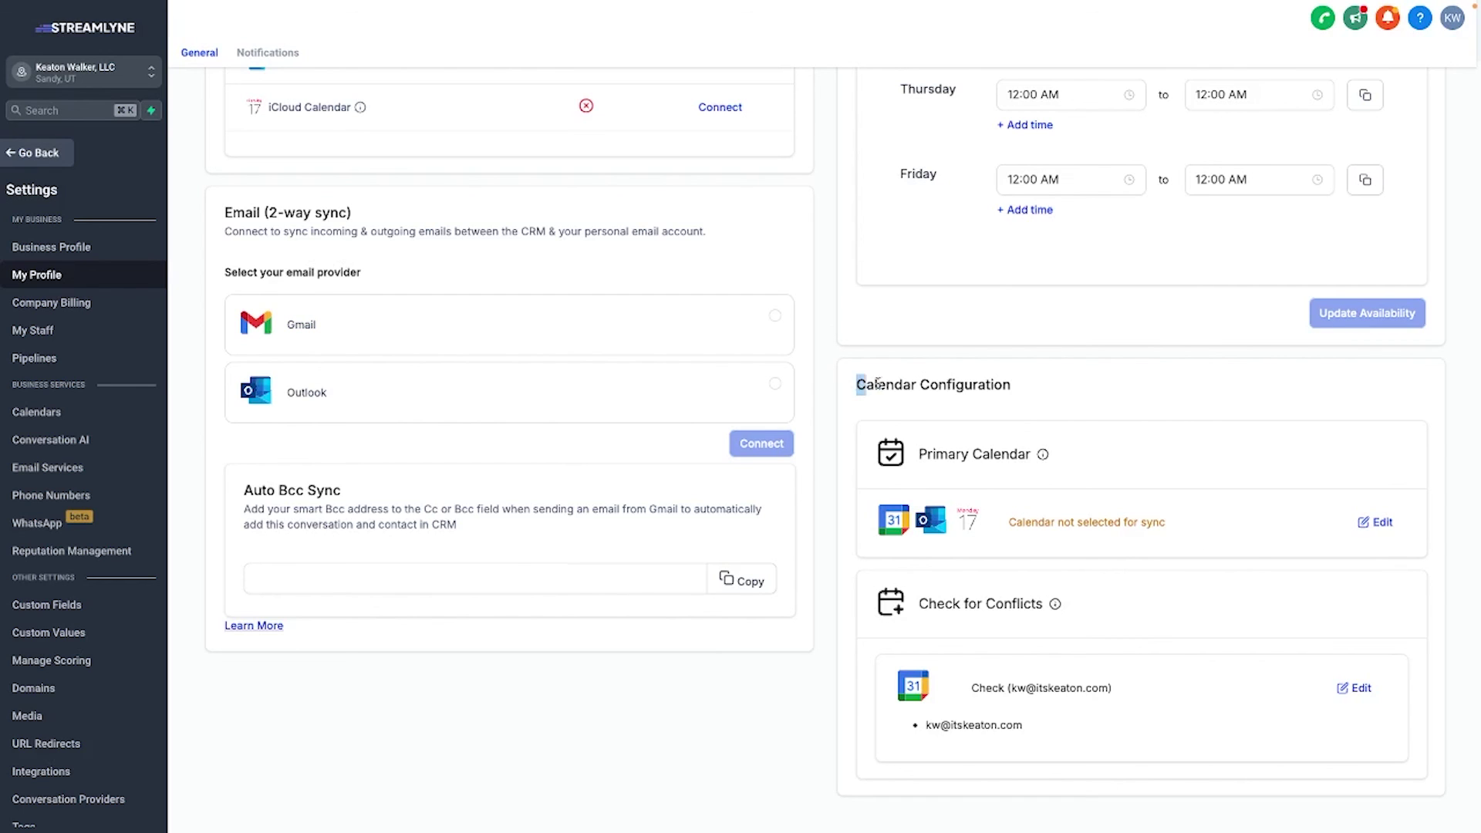
pyautogui.moveTo(855, 385); pyautogui.dragTo(1051, 396)
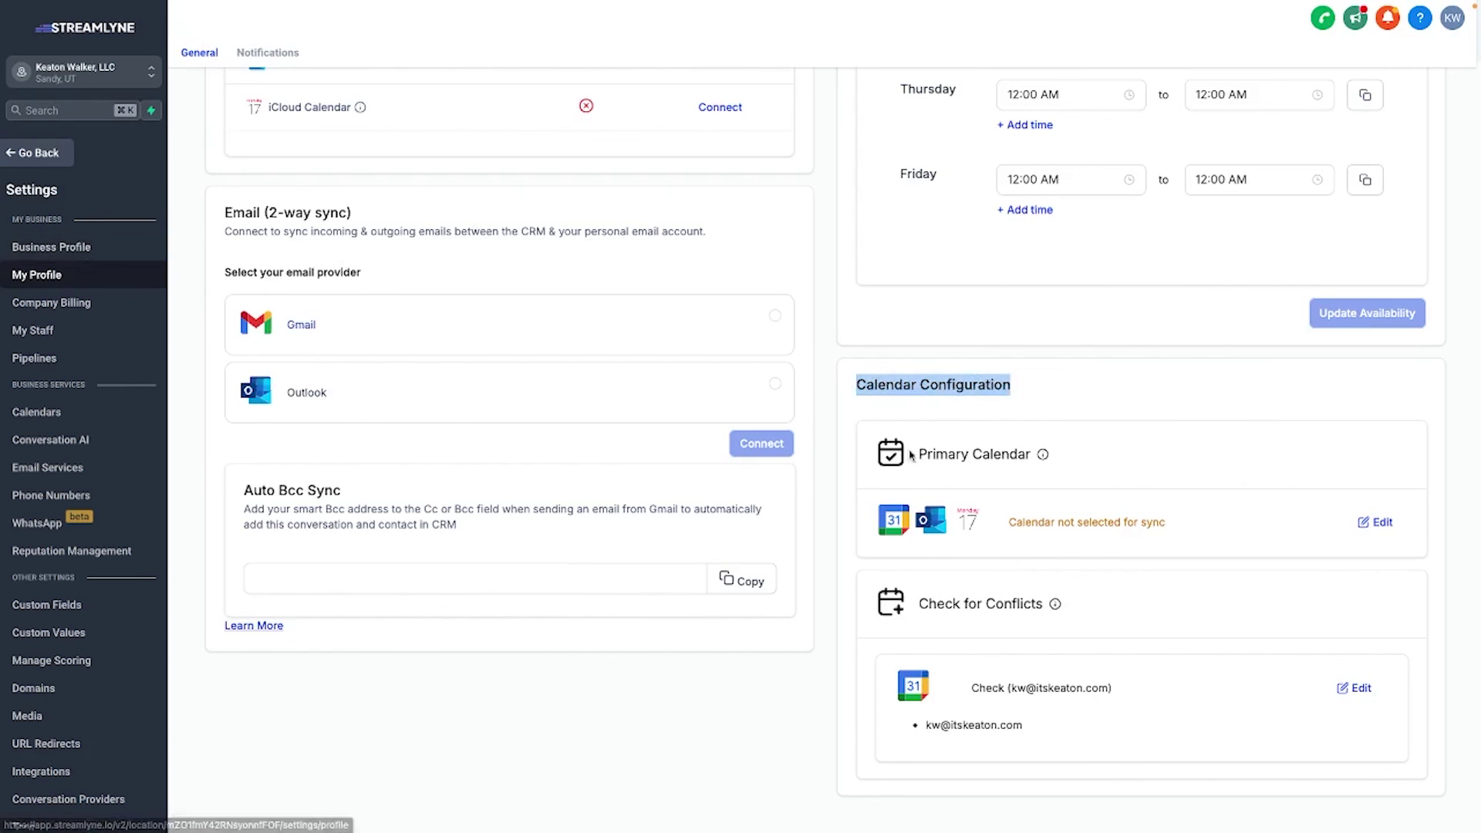
pyautogui.click(1374, 537)
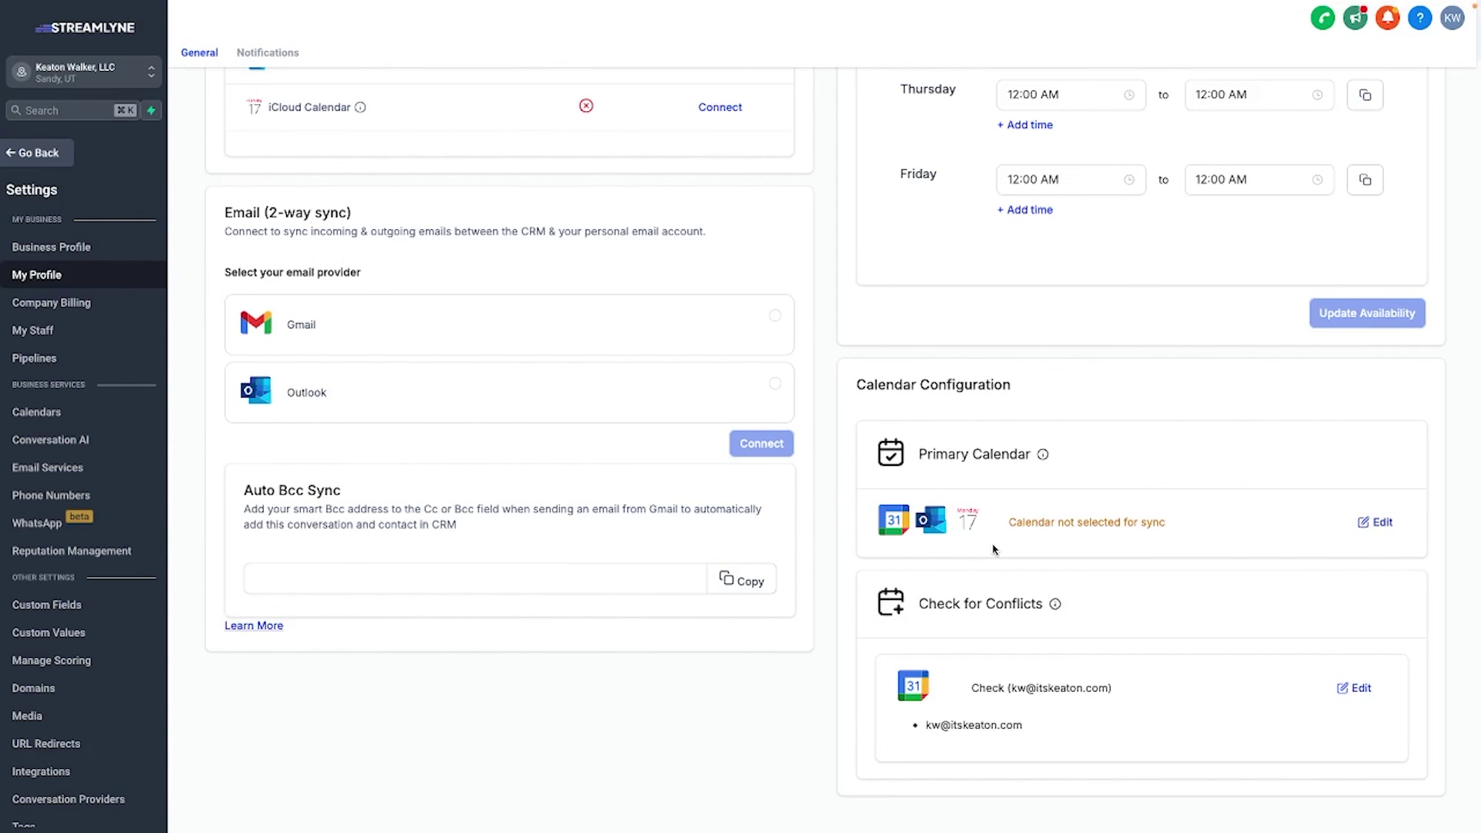
# Scroll down the settings sidebar toward the Calendars entry.
pyautogui.scroll(-2, 47, 733)
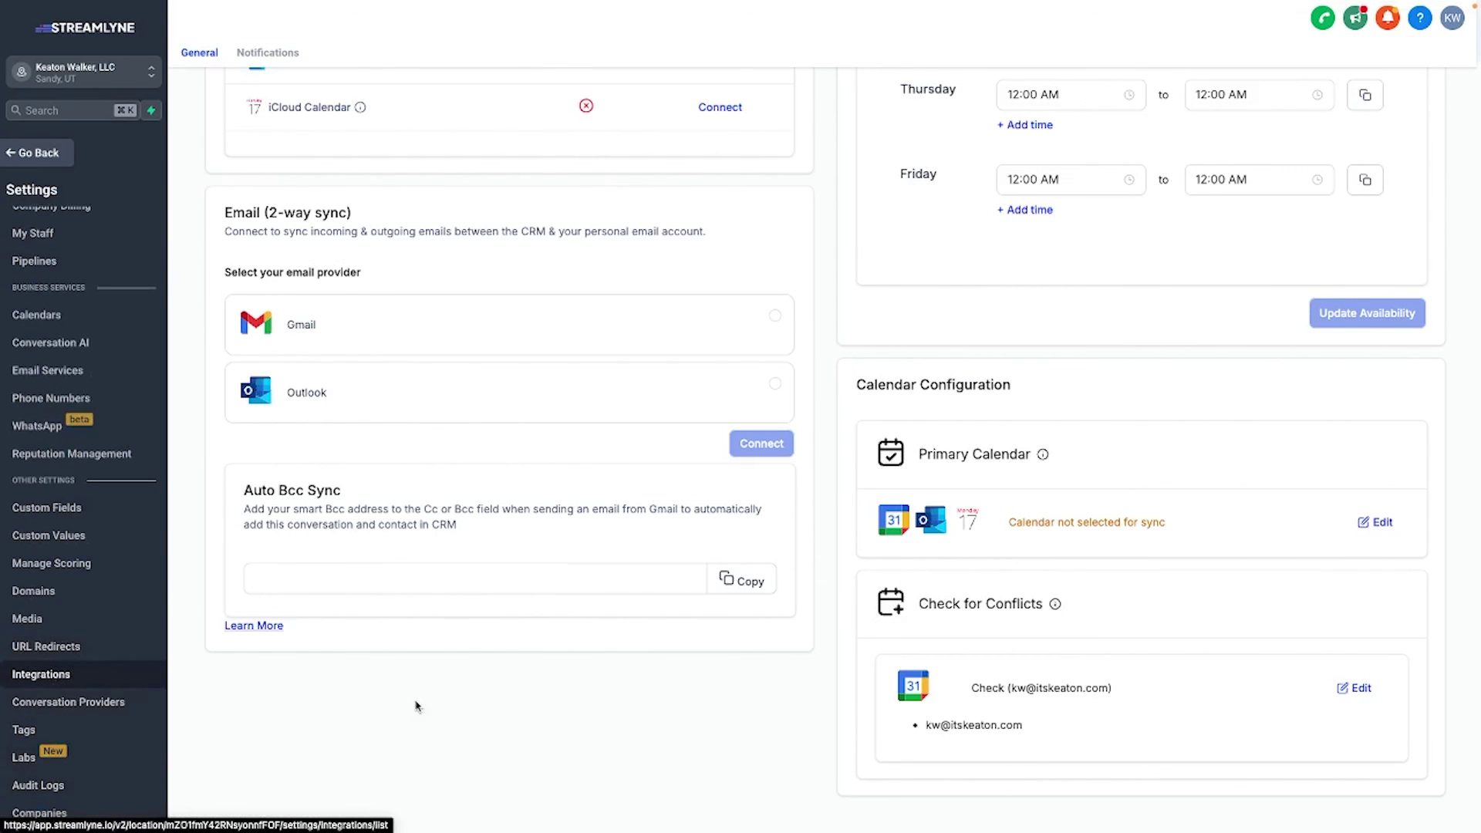